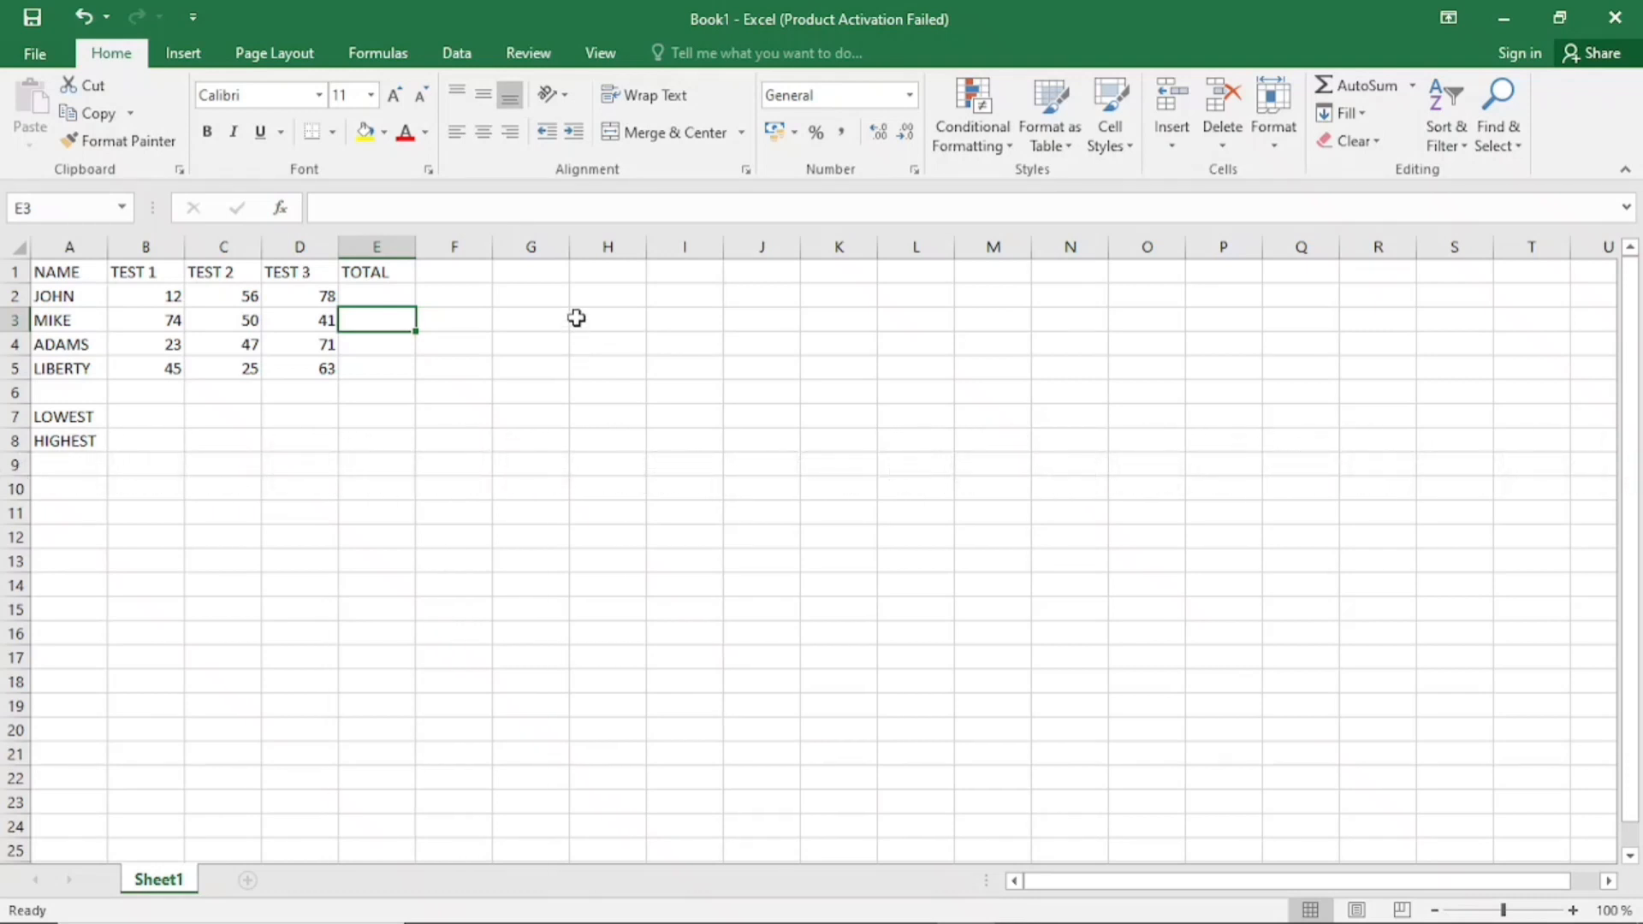
Enter the function labels SUM, MIN and MAX in cells H2, H3 and H4
click(602, 302)
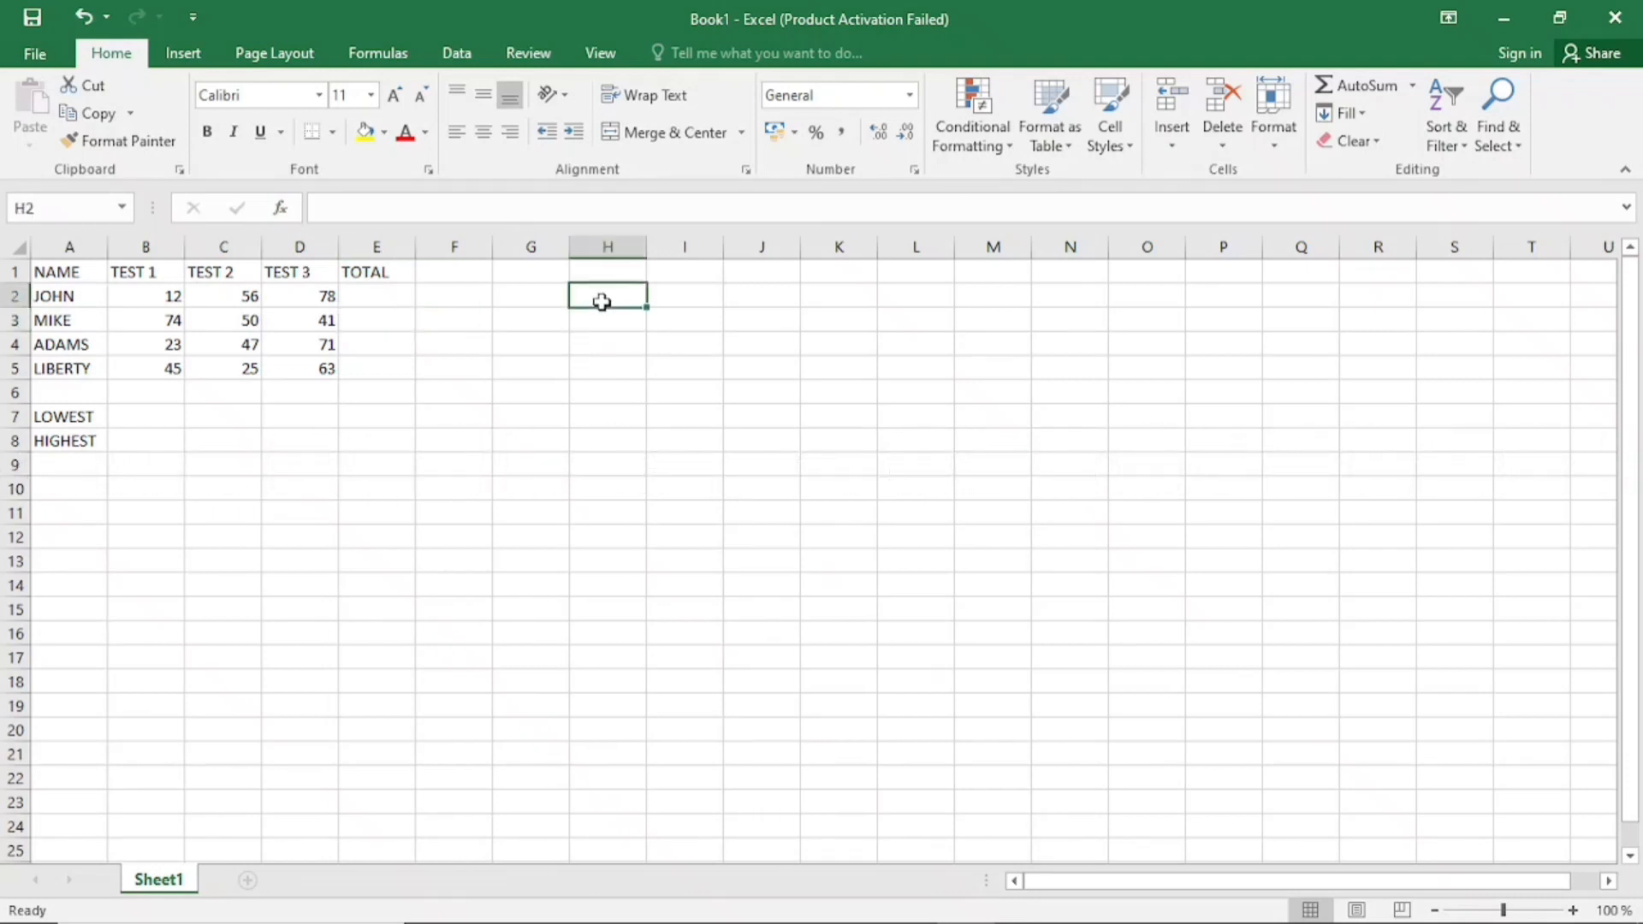
text(SUM)
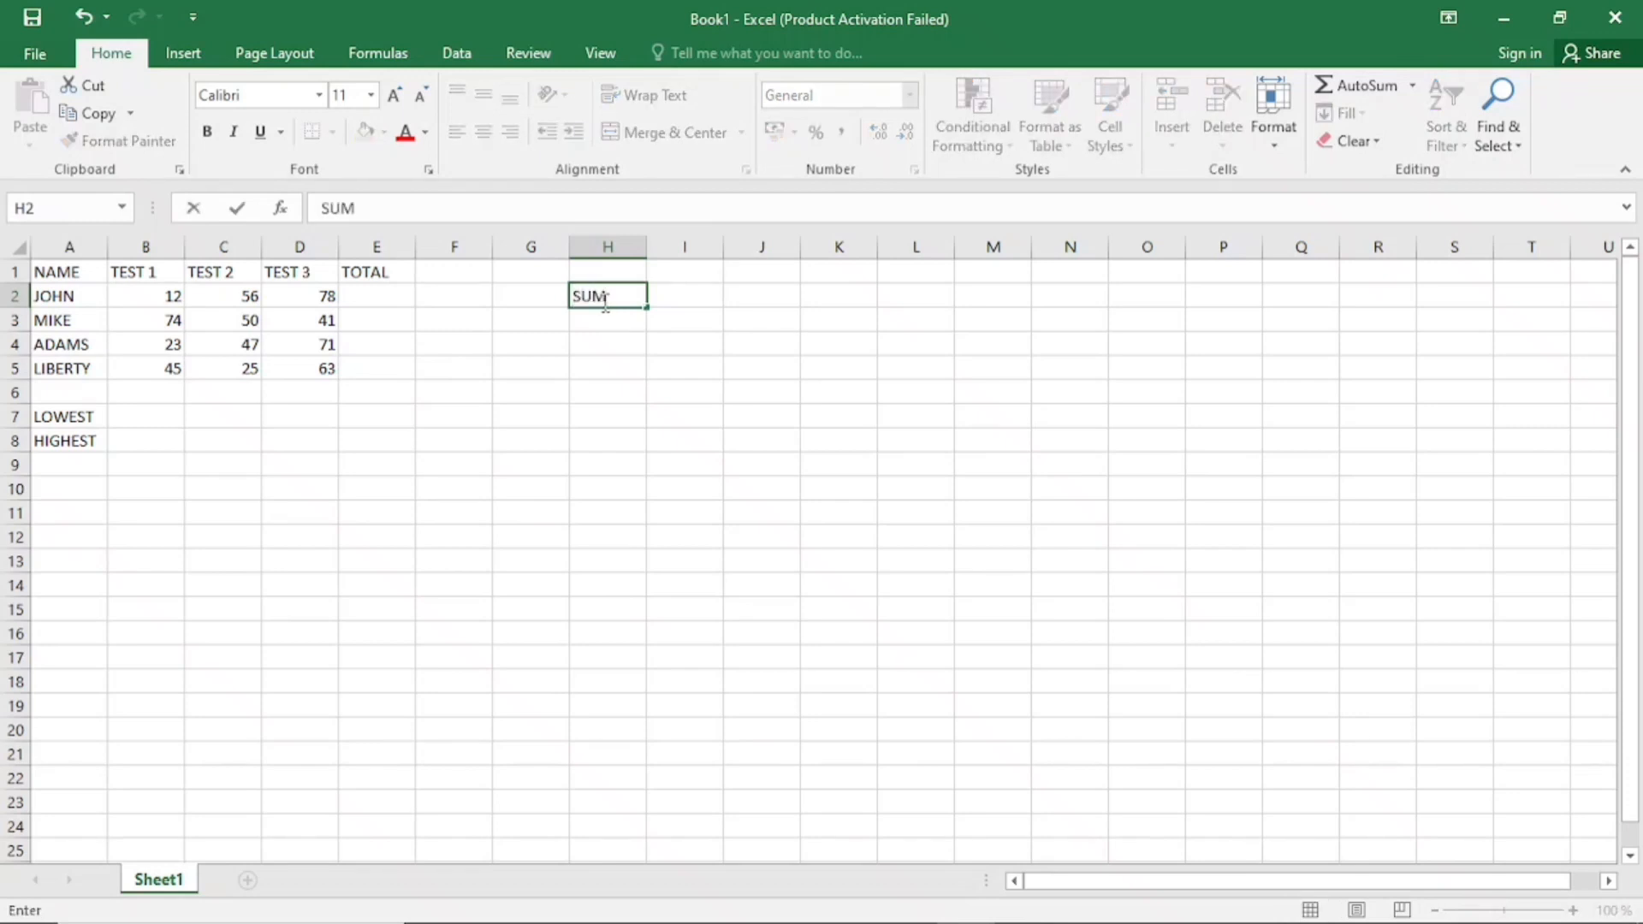
key(Return)
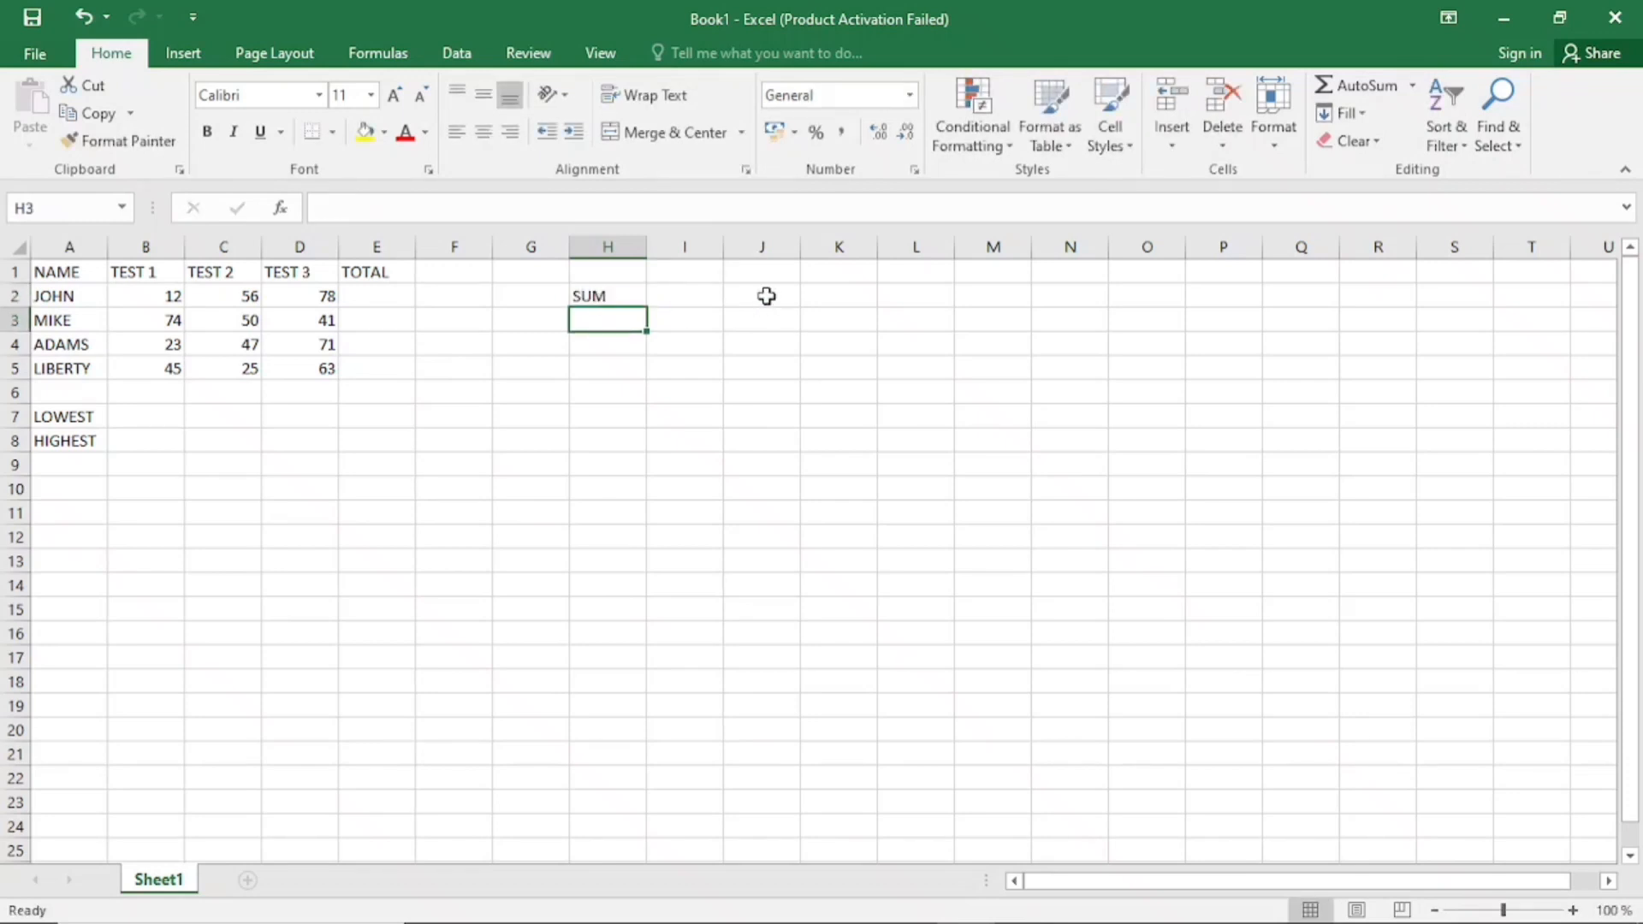
text(MIN)
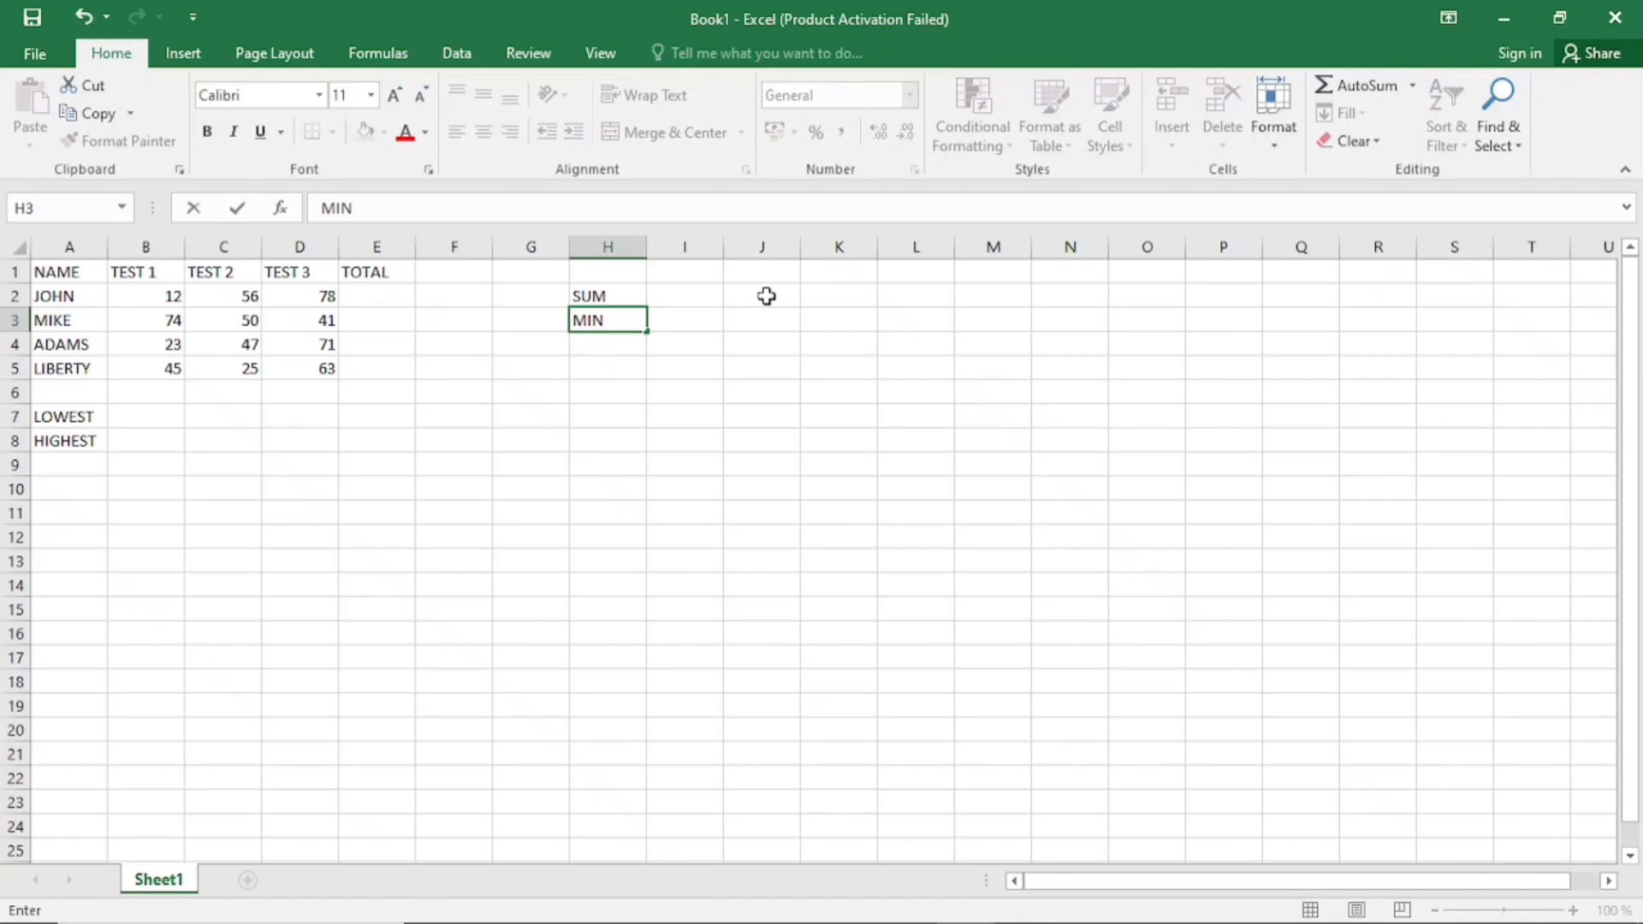
key(Return)
text(MIN)
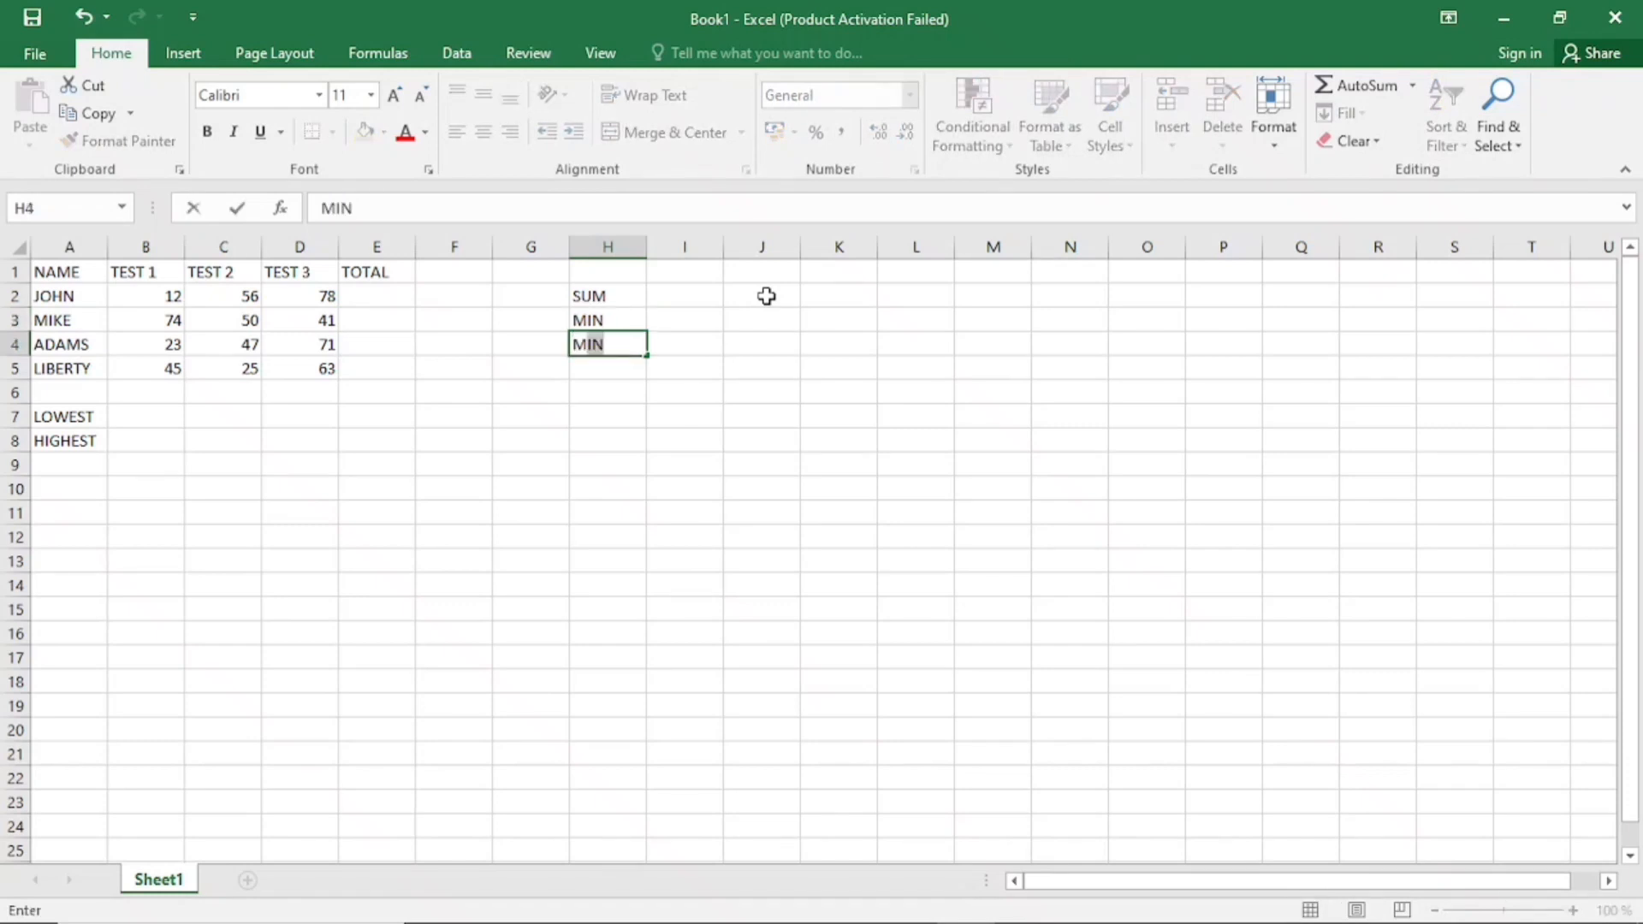
text(AX)
click(618, 298)
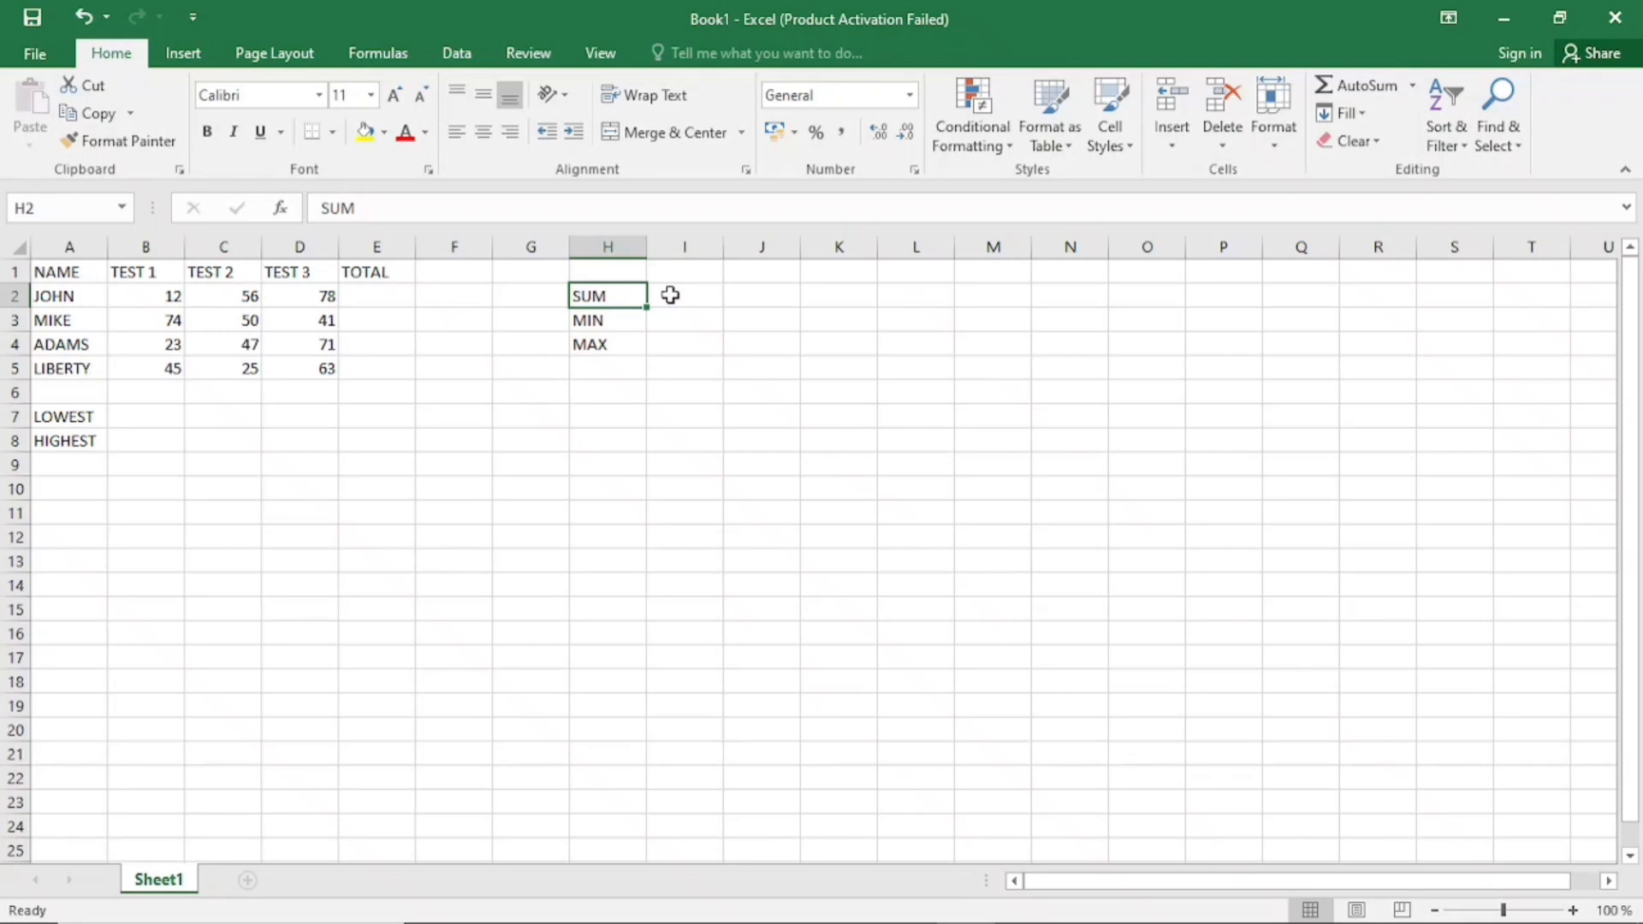
Examine the MIN and MAX labels, the three test columns, the scores in row 2 and the total cells E2:E5
click(632, 320)
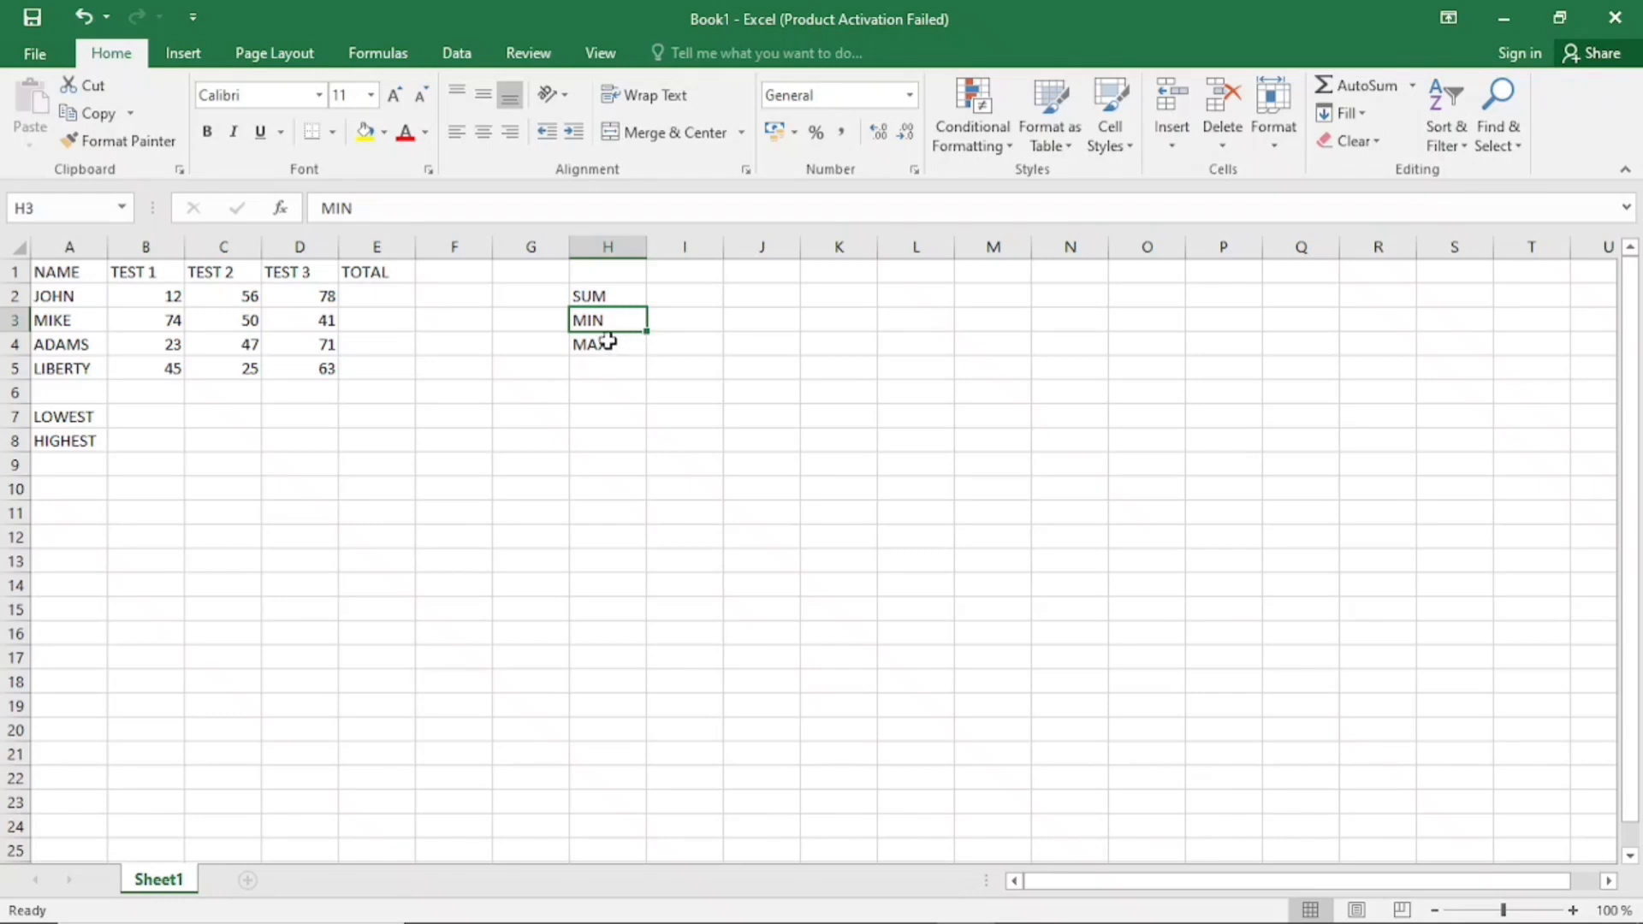
click(608, 341)
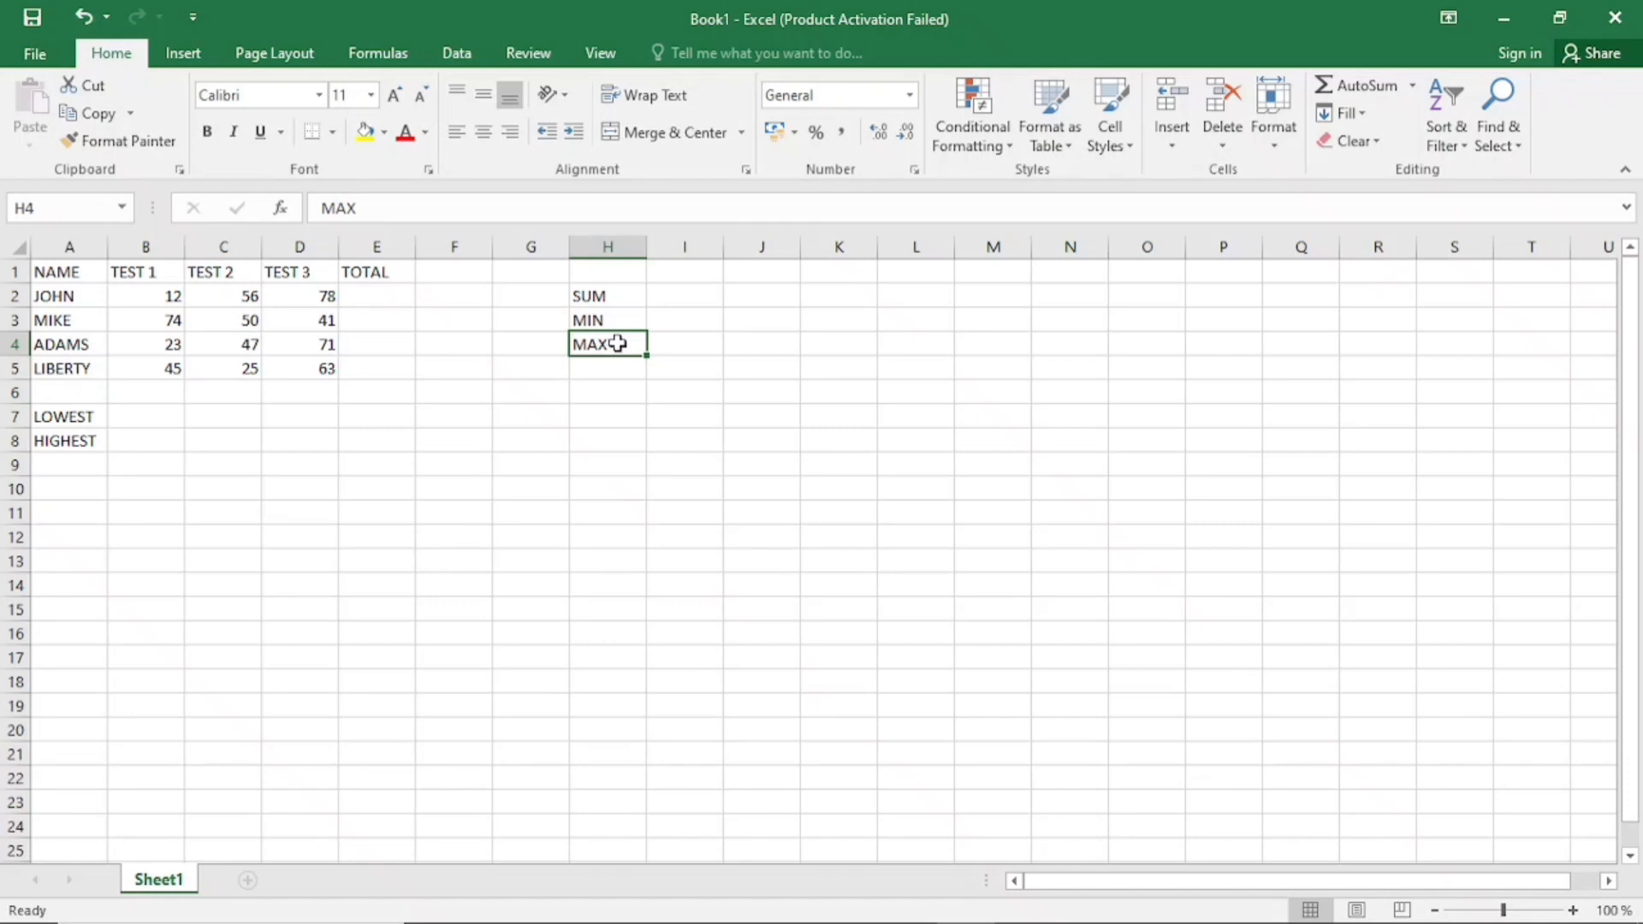
click(377, 295)
click(162, 244)
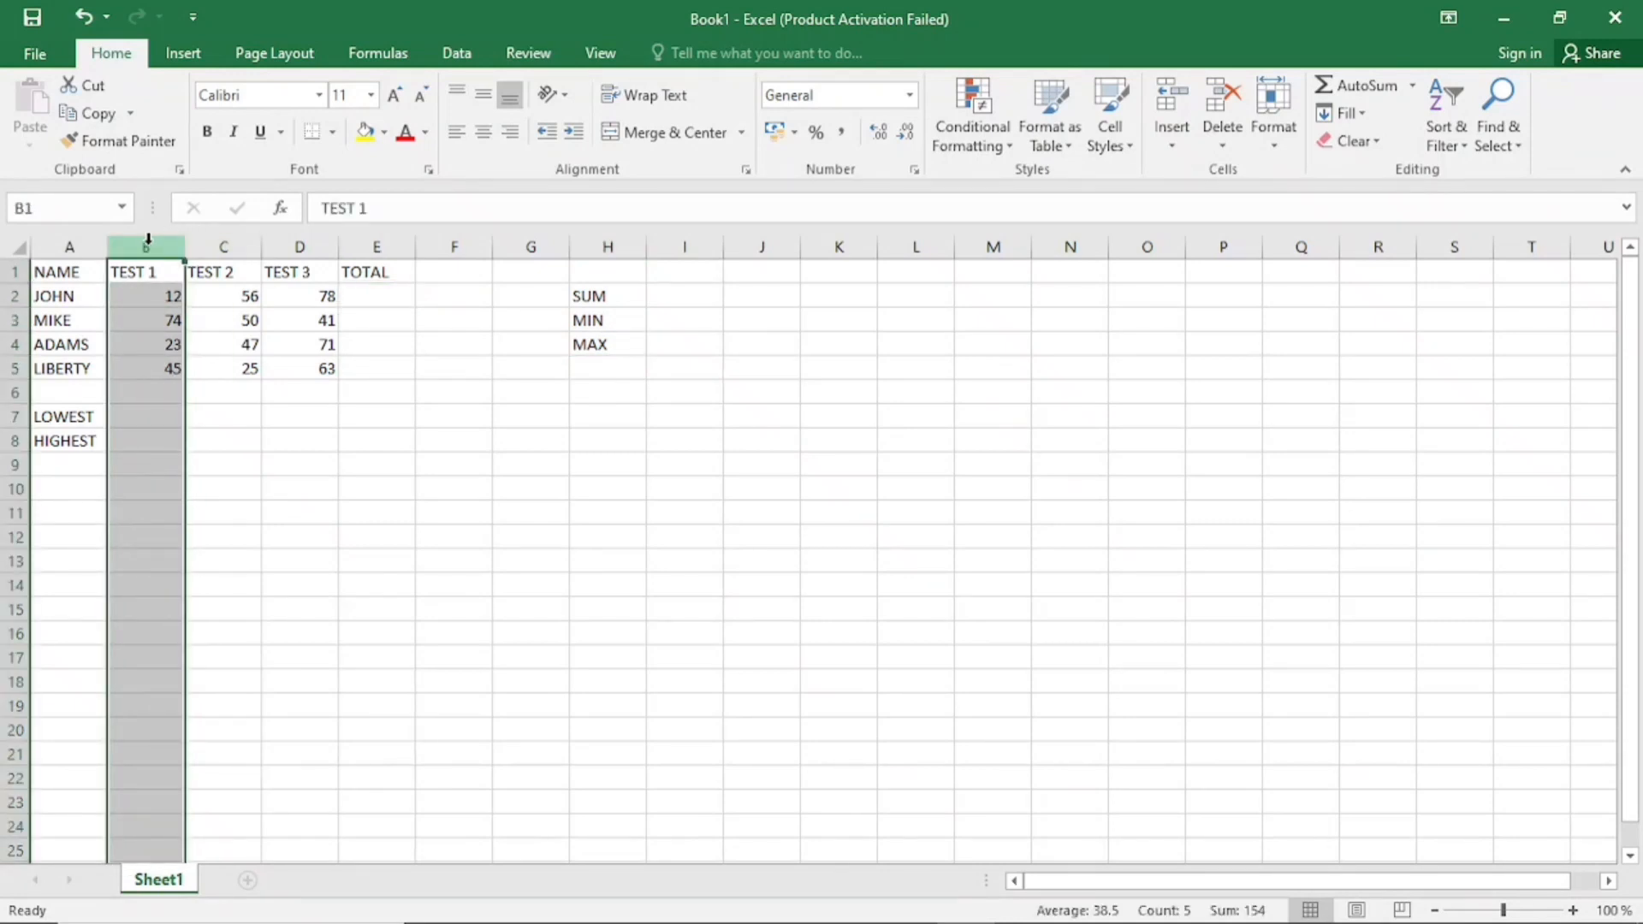
click(227, 243)
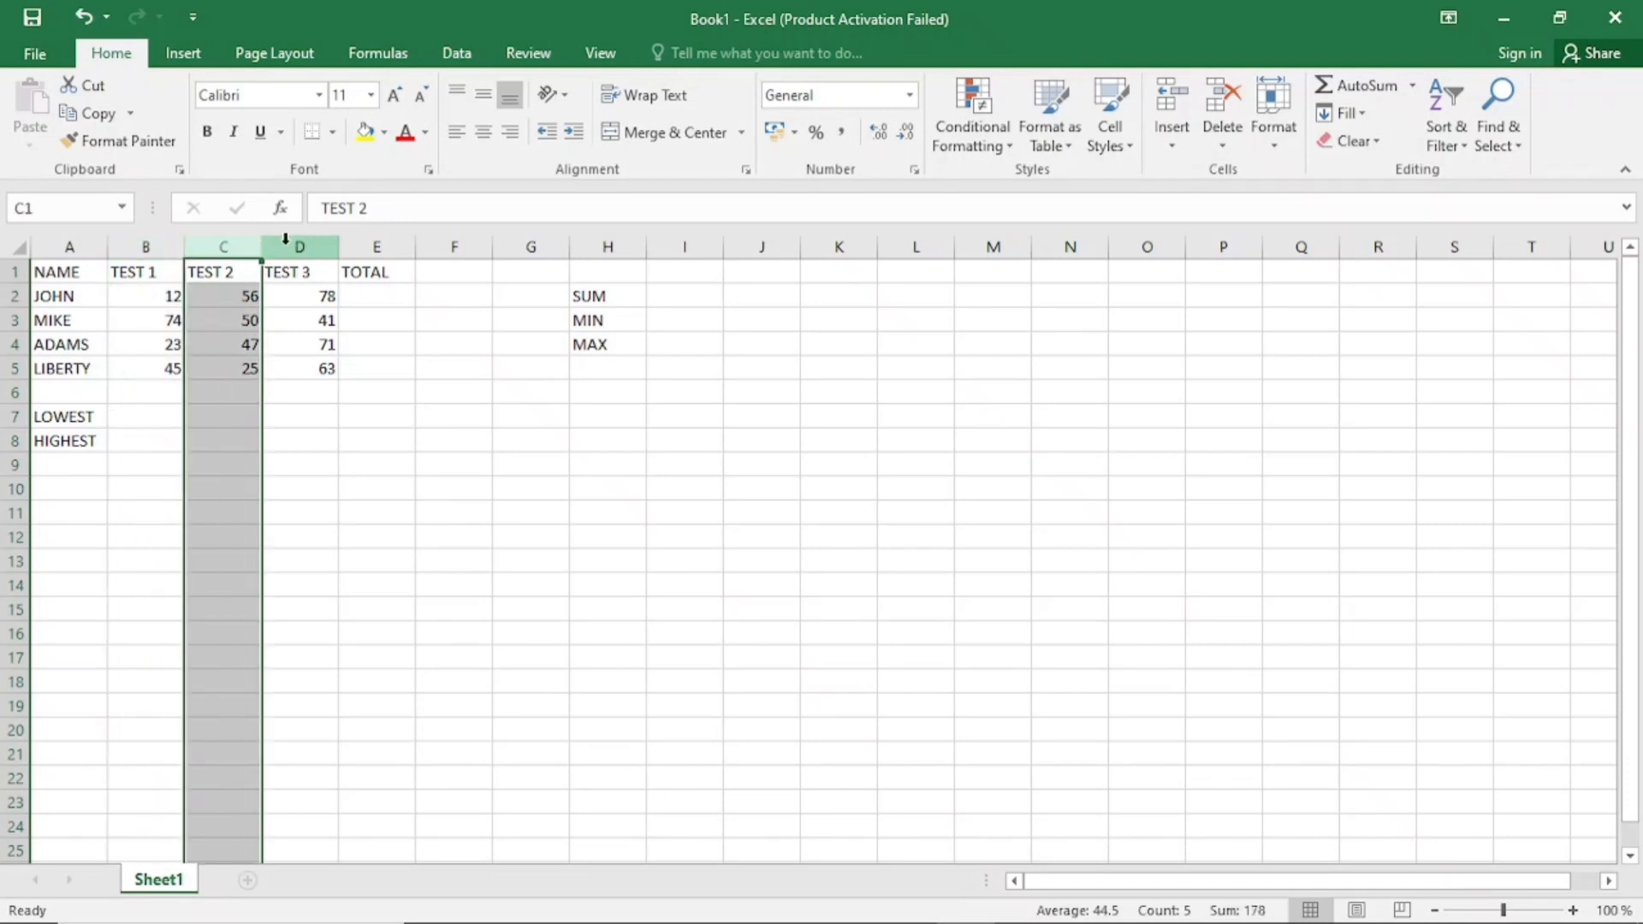
click(301, 243)
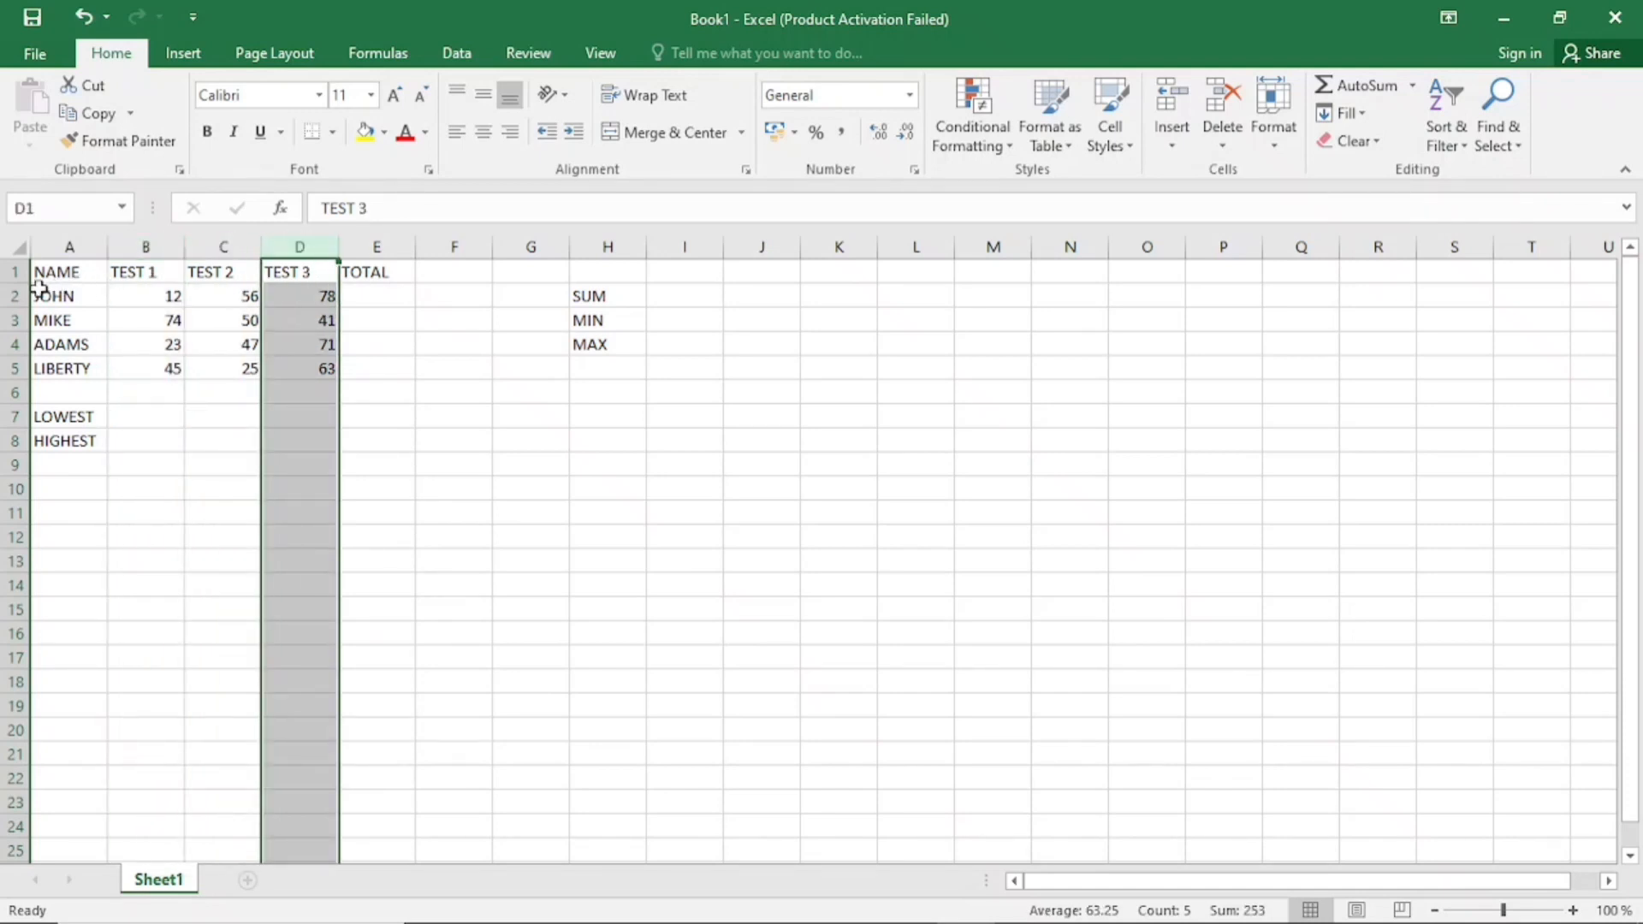
click(11, 295)
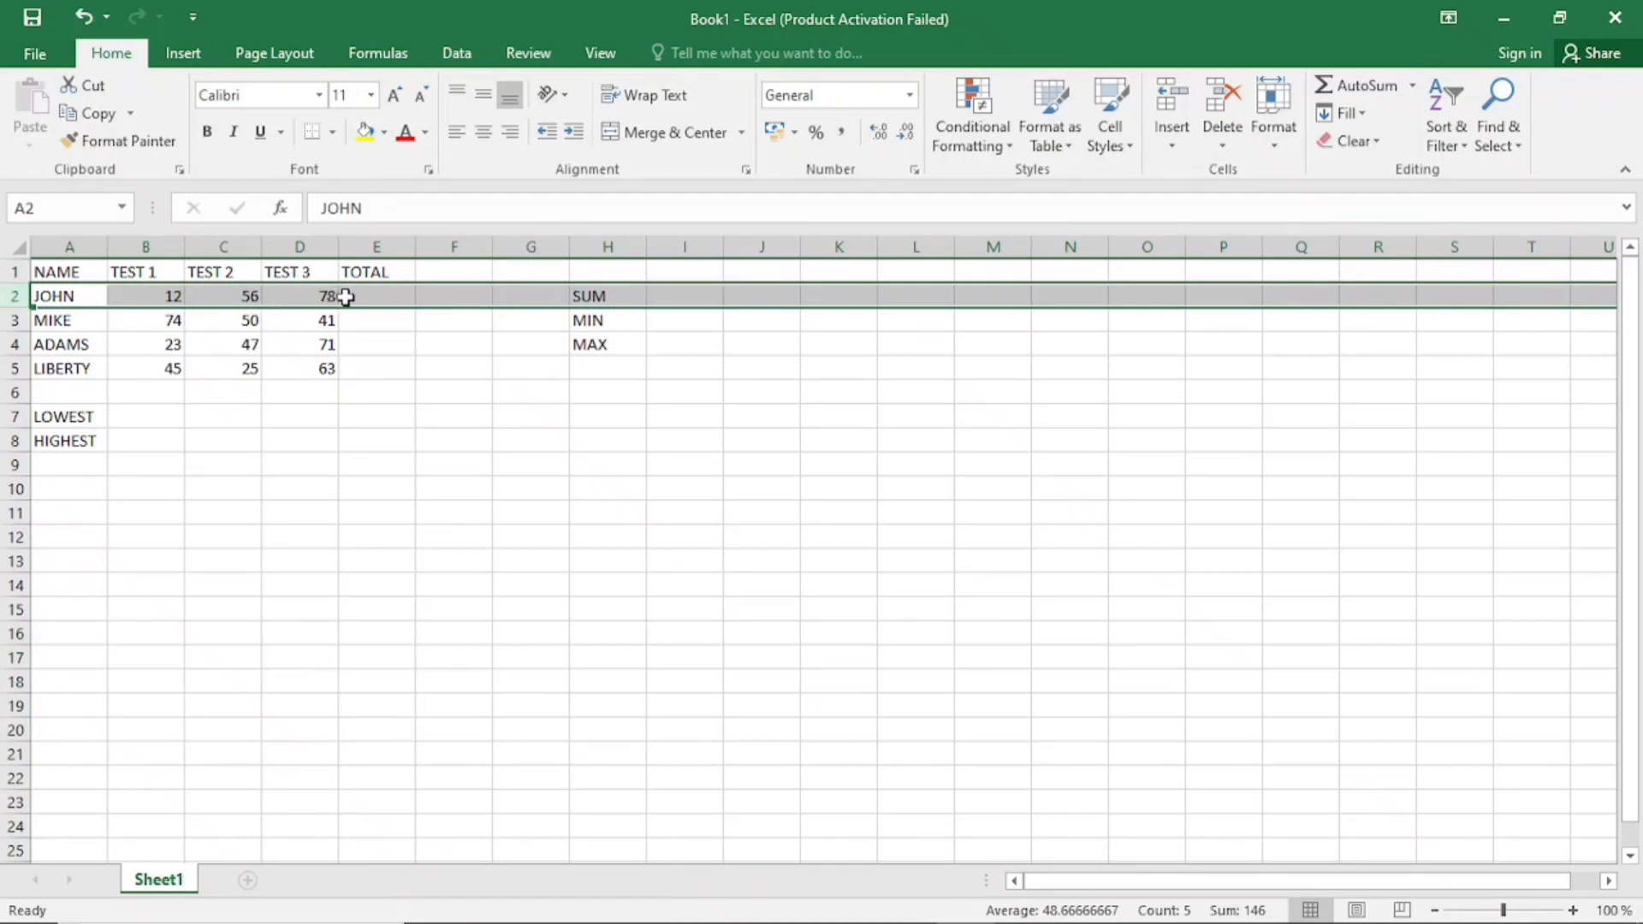
drag(374, 293, 364, 371)
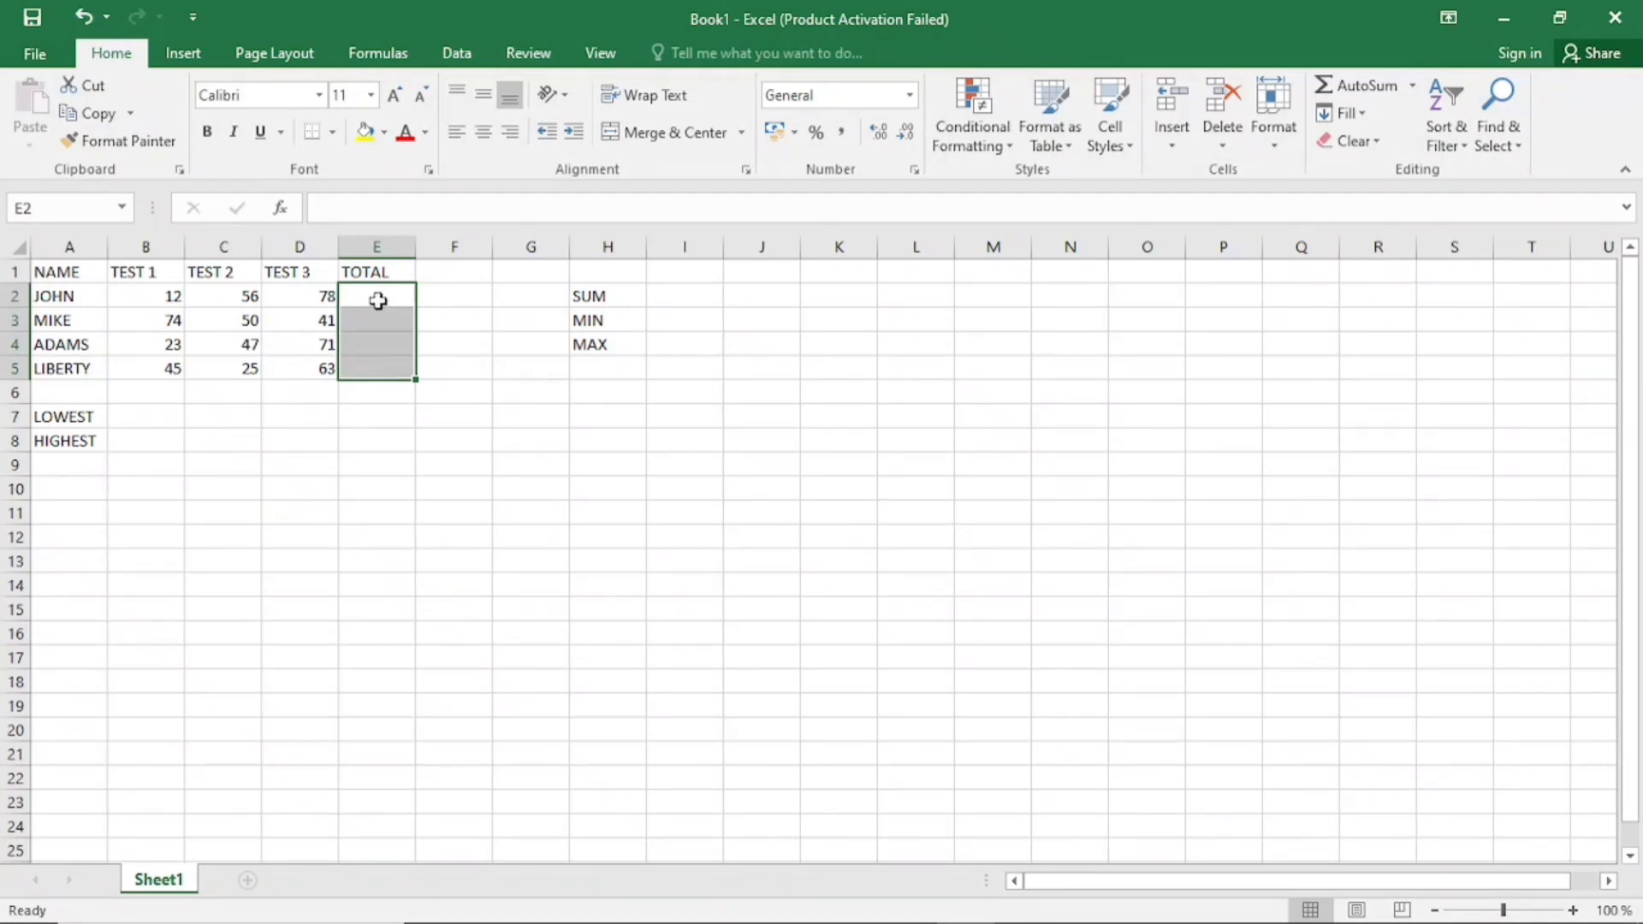
Try totalling the row 2 test scores in E2 with the formula =B2+C2+D2, and clear the cell again
click(378, 300)
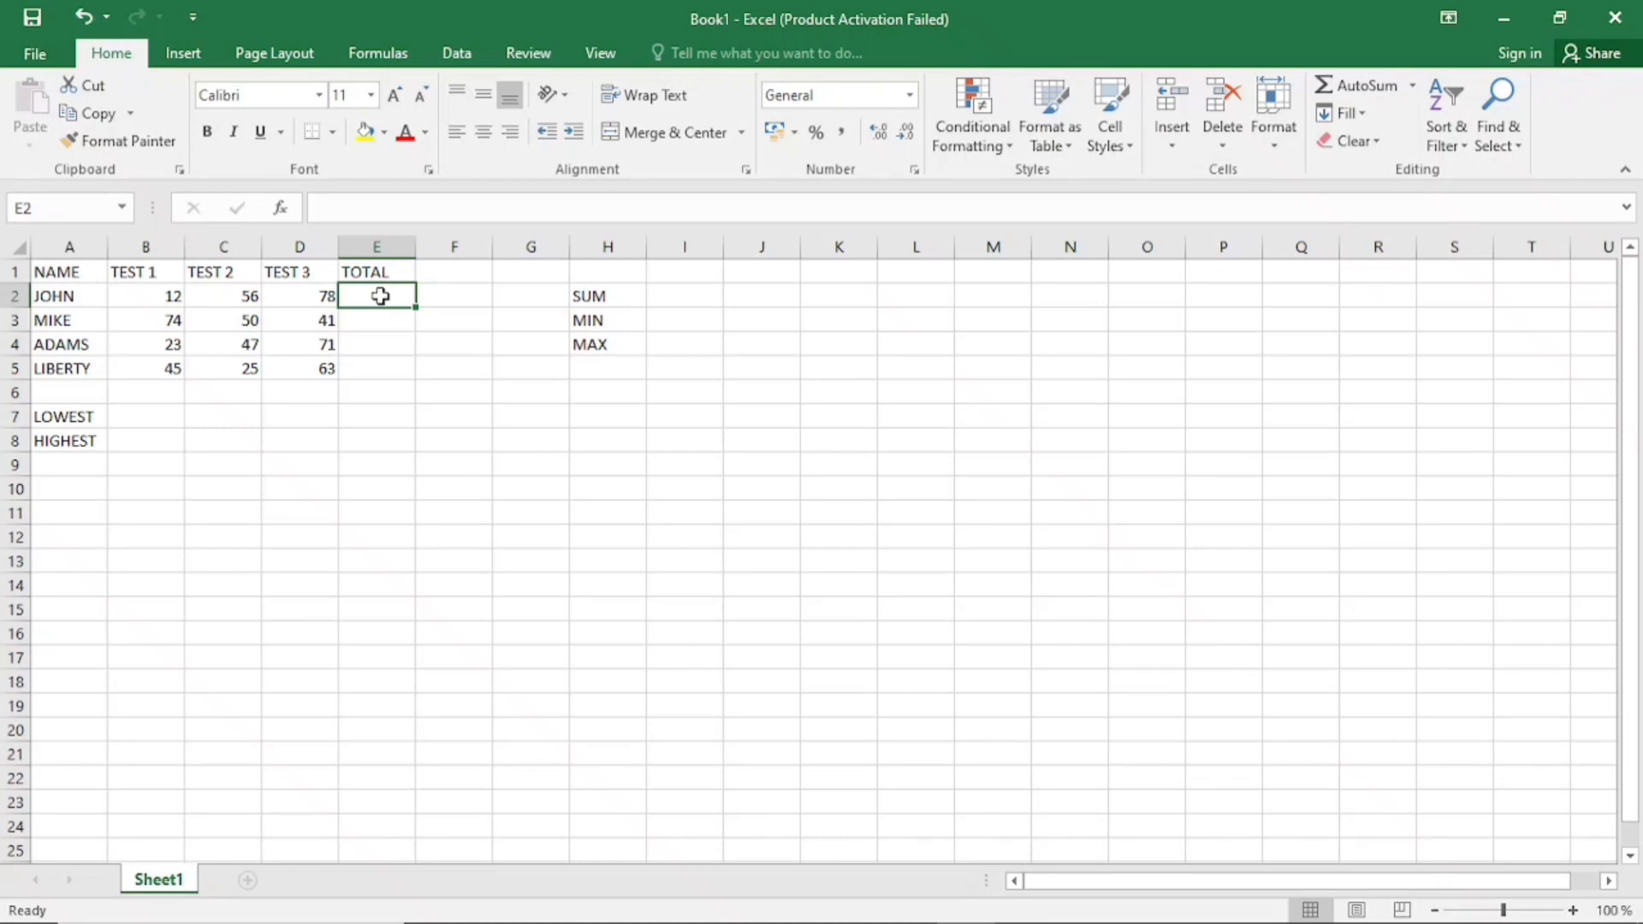
text(=)
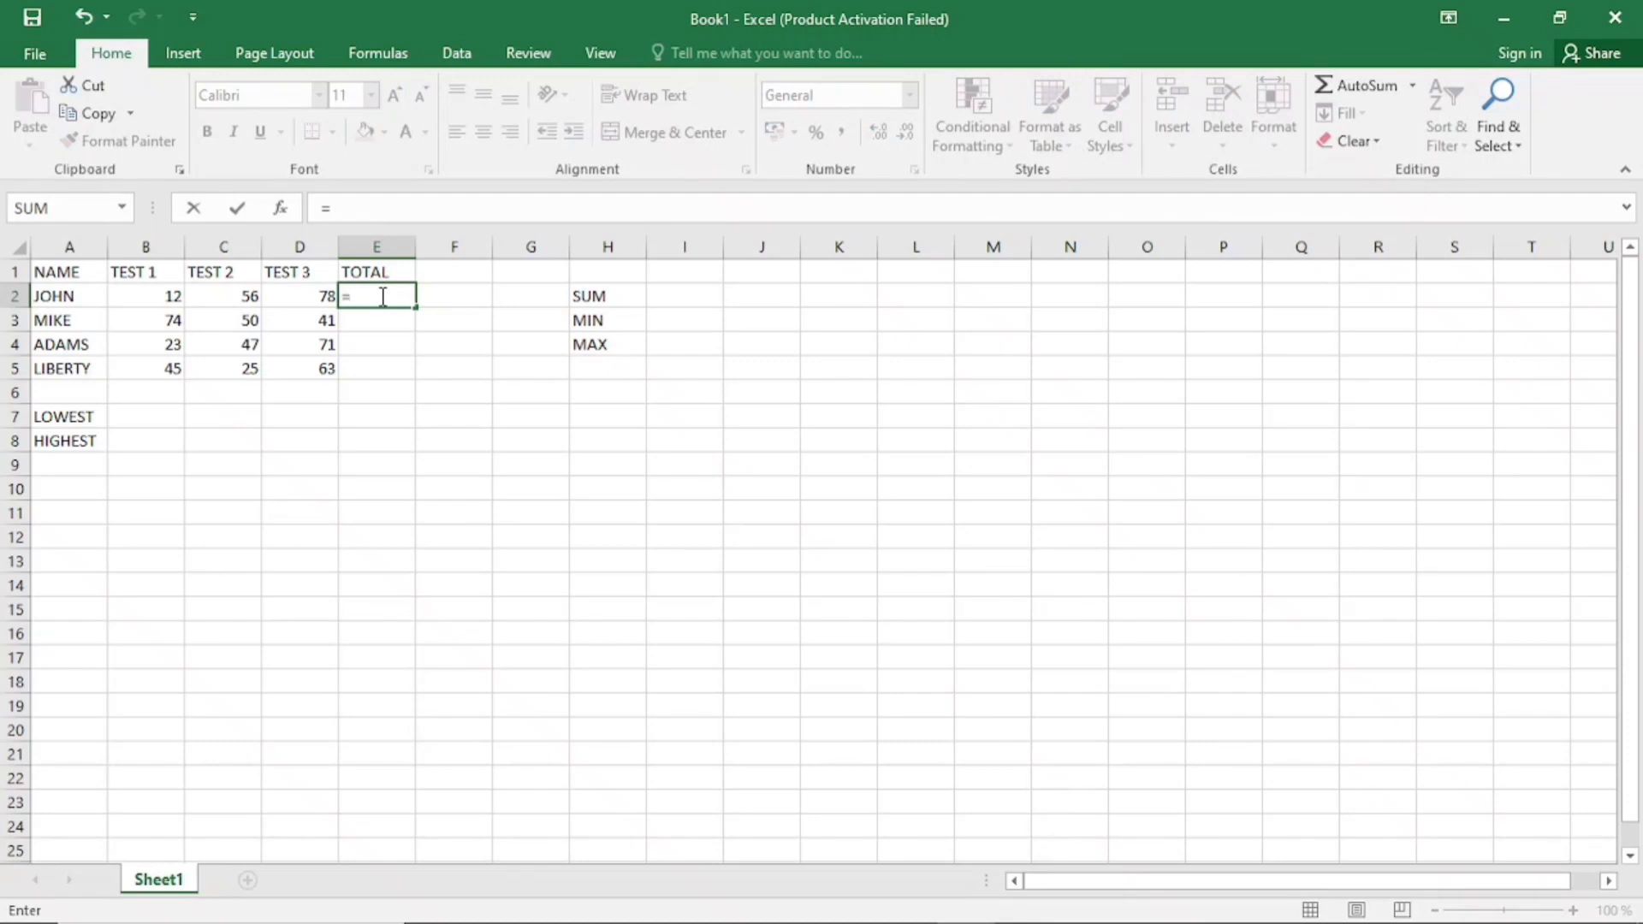
click(162, 296)
text(+)
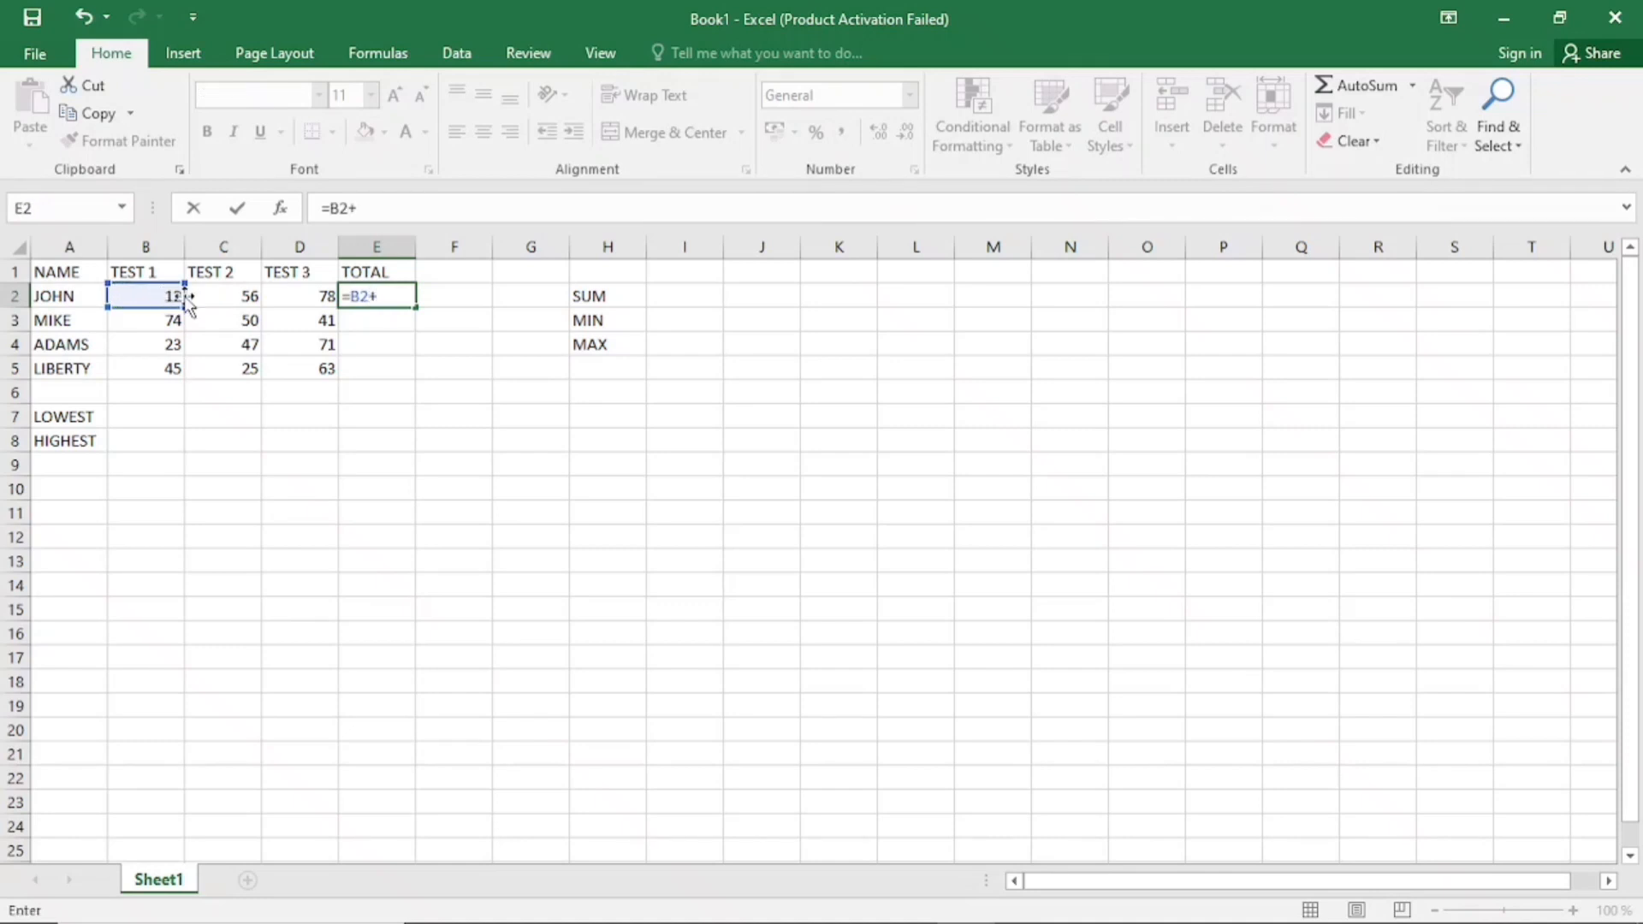
click(219, 296)
text(+)
click(308, 298)
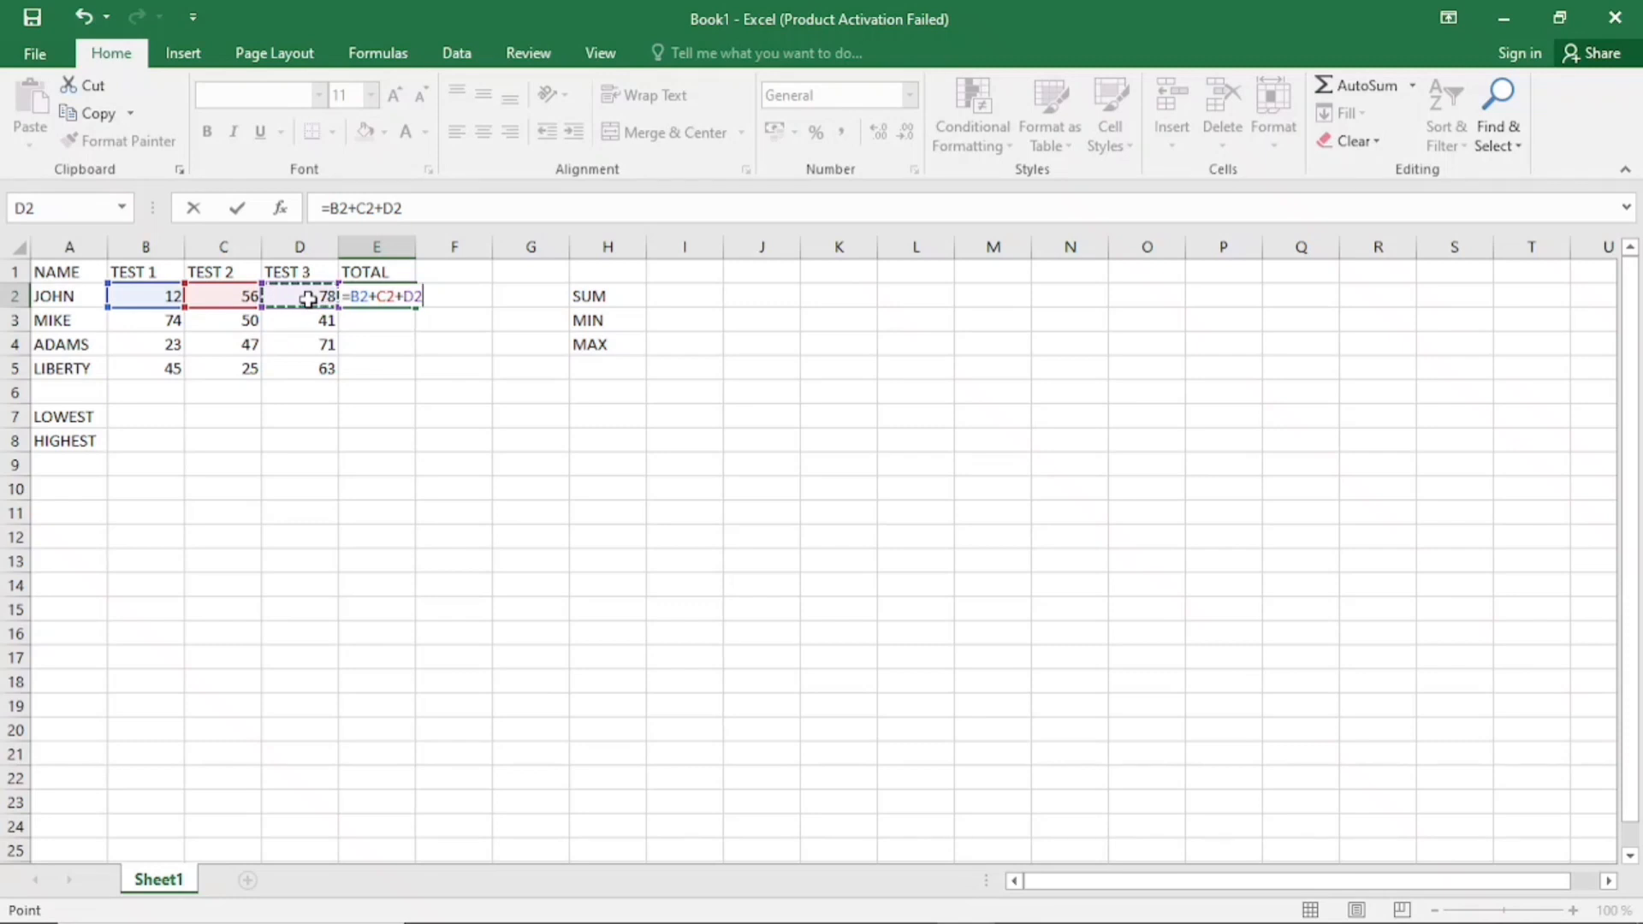
key(ctrl+Return)
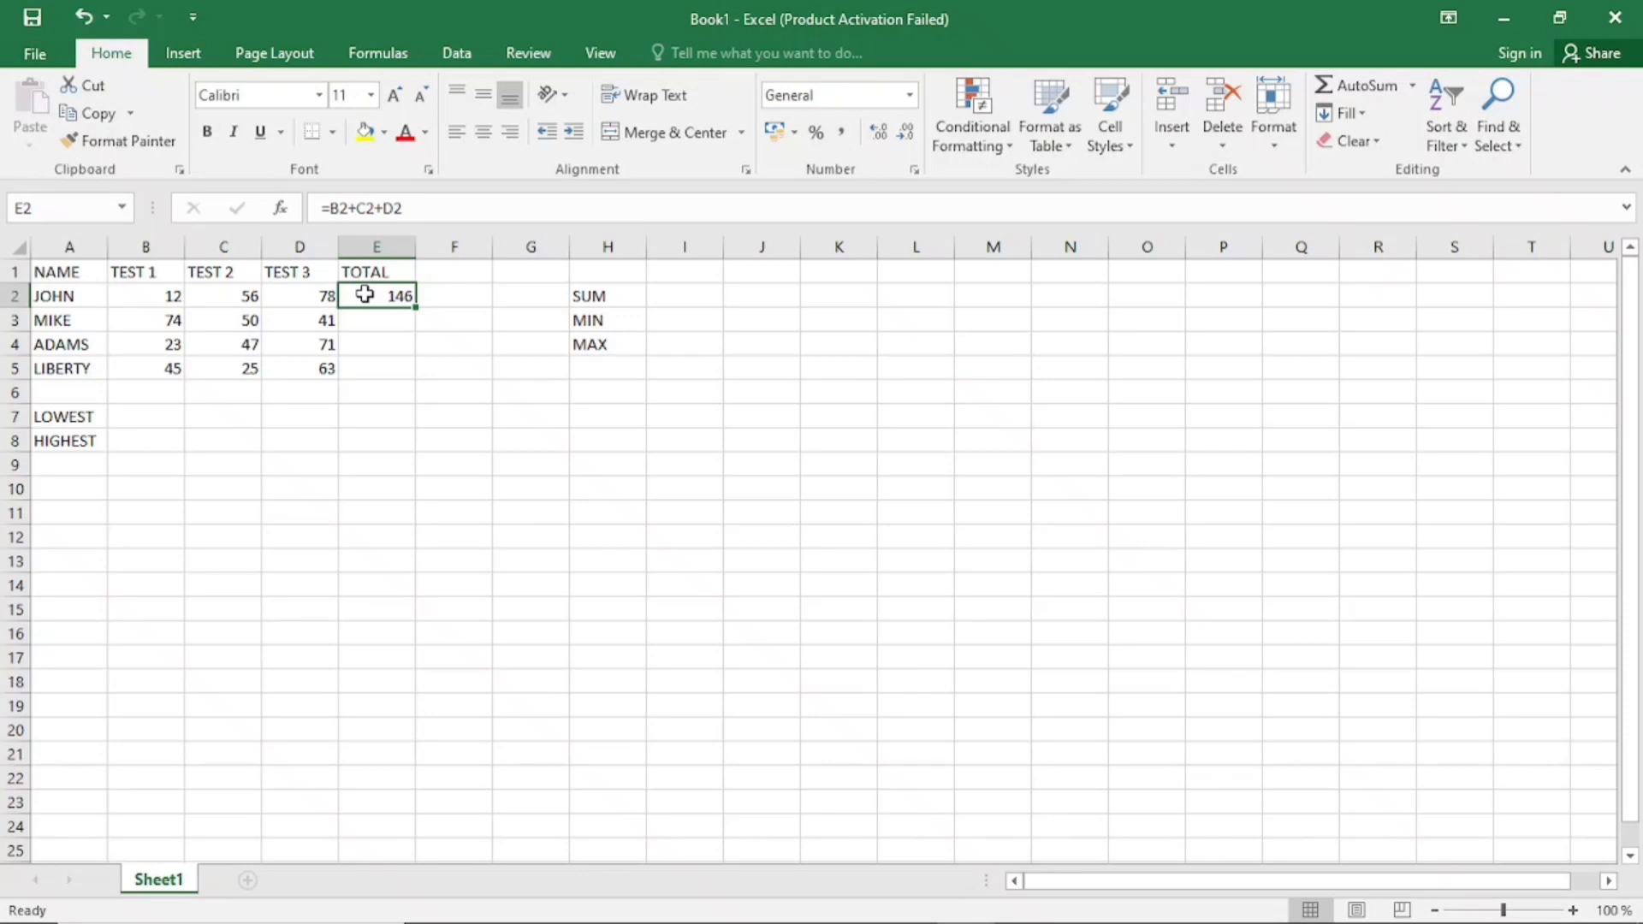
key(Delete)
click(596, 296)
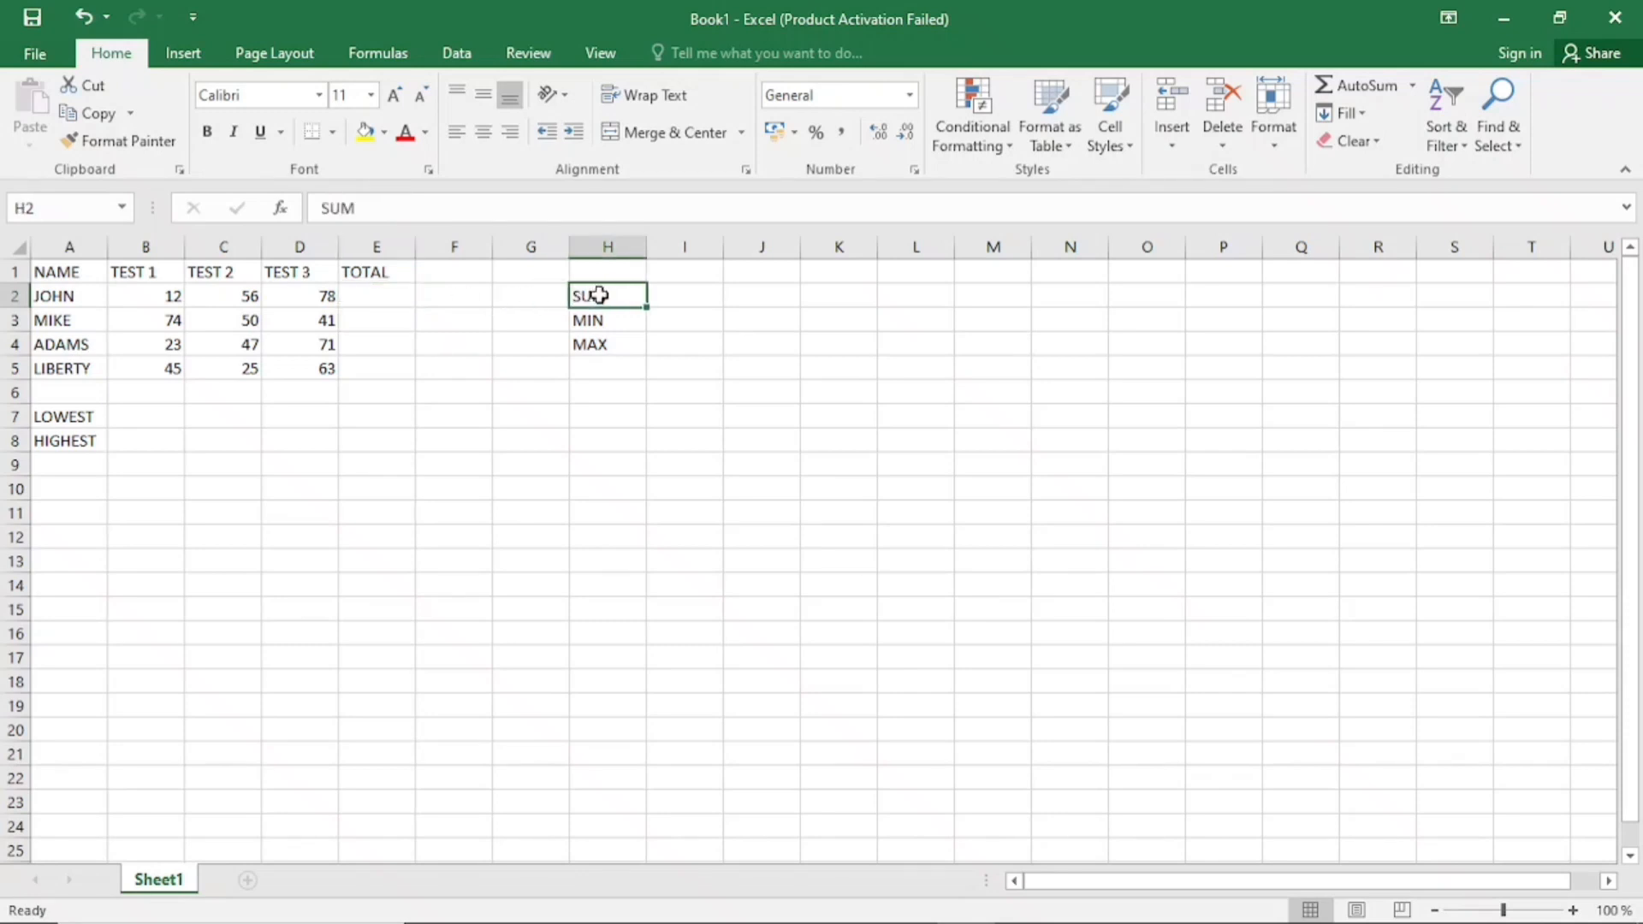
Total the row 2 test scores in E2 with the function =SUM(B2:D2), writing out the range
click(372, 297)
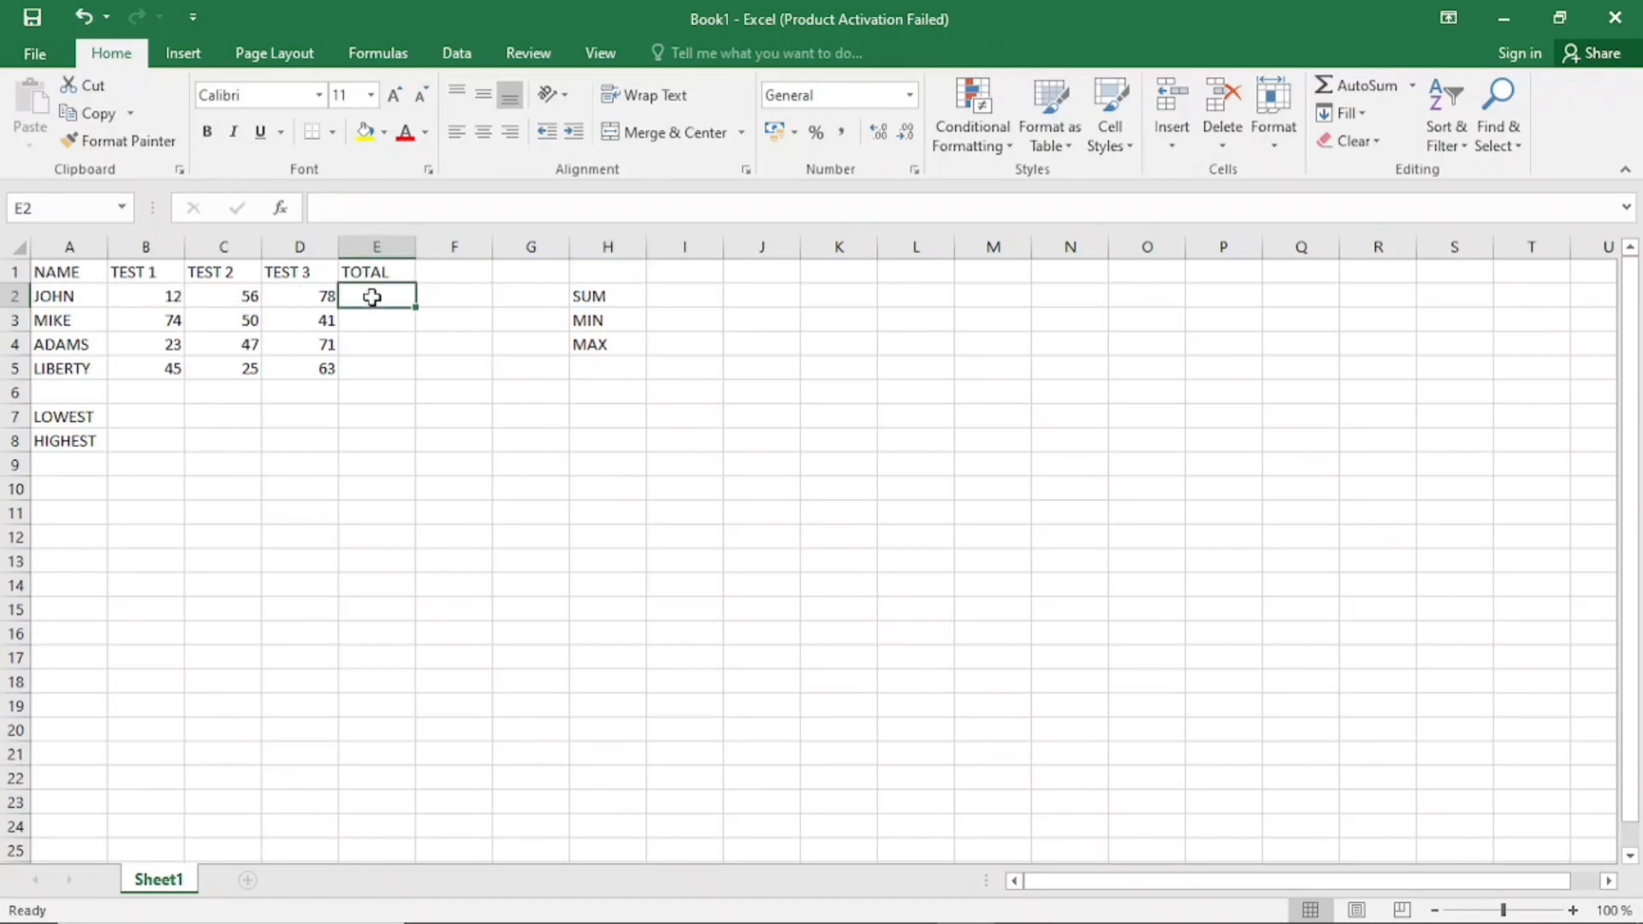
text(=)
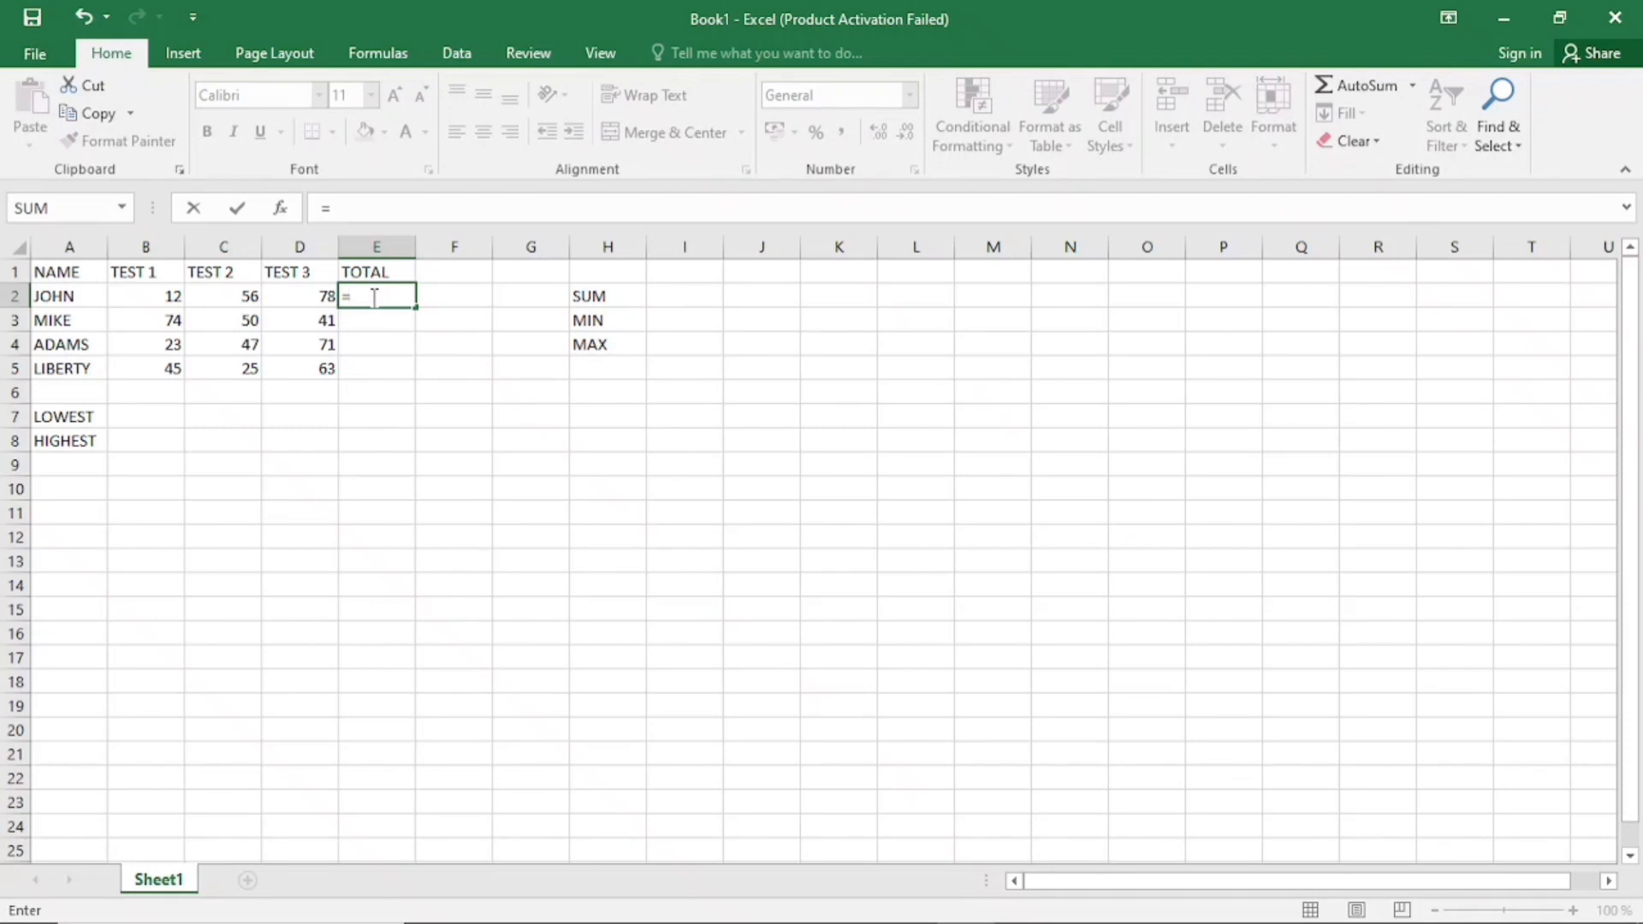
text(SU)
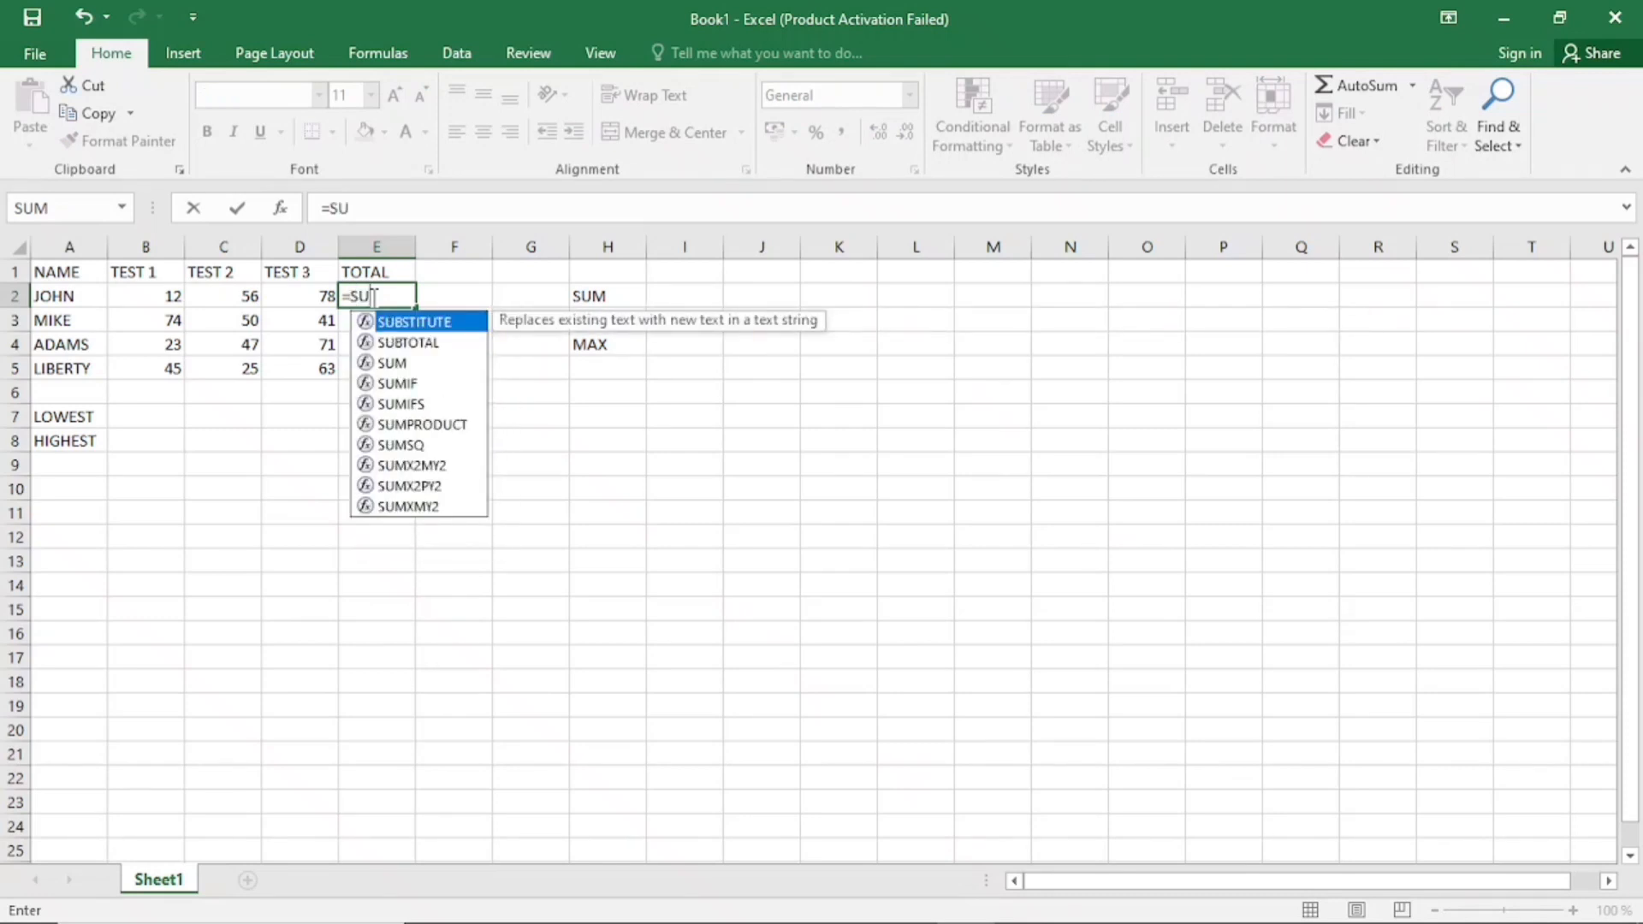
double_click(391, 362)
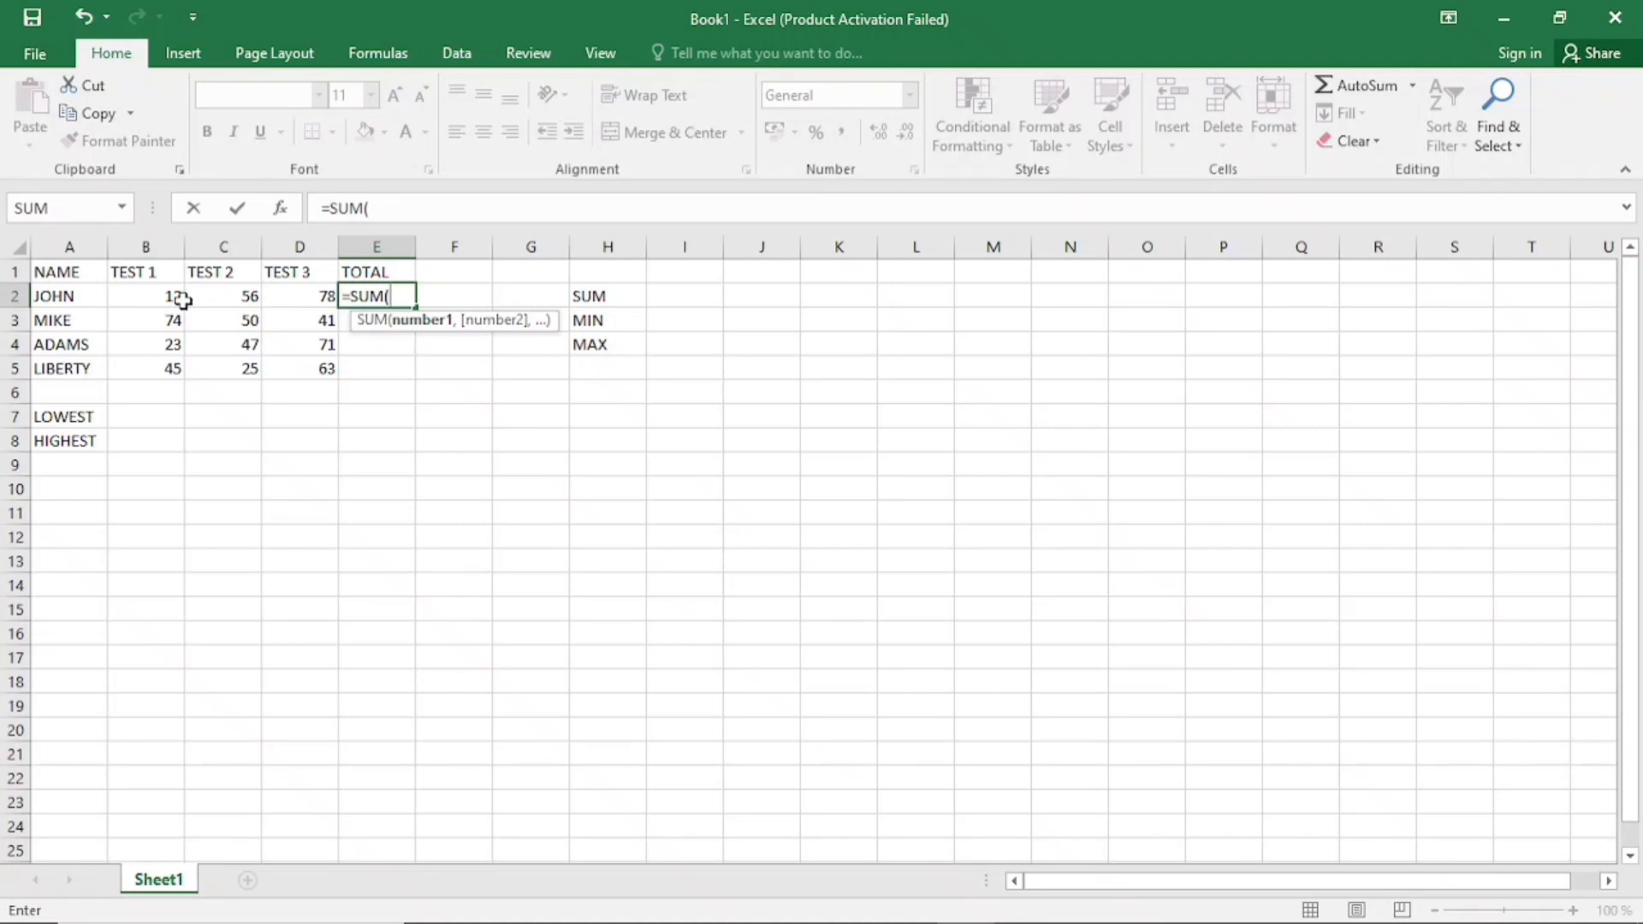
text(B)
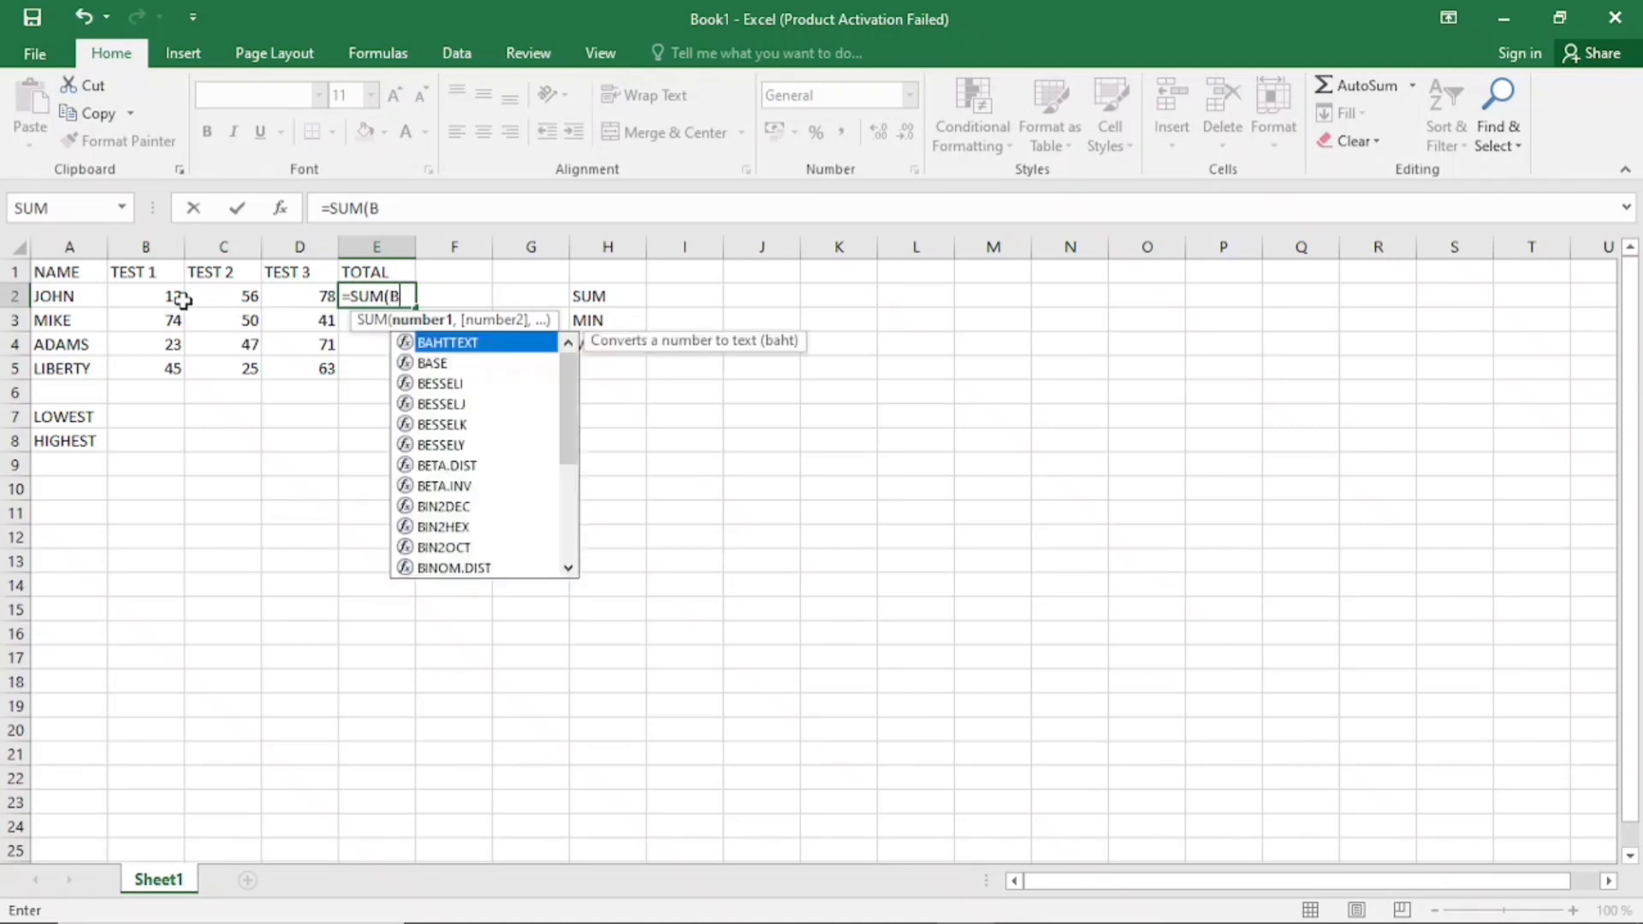
text(2)
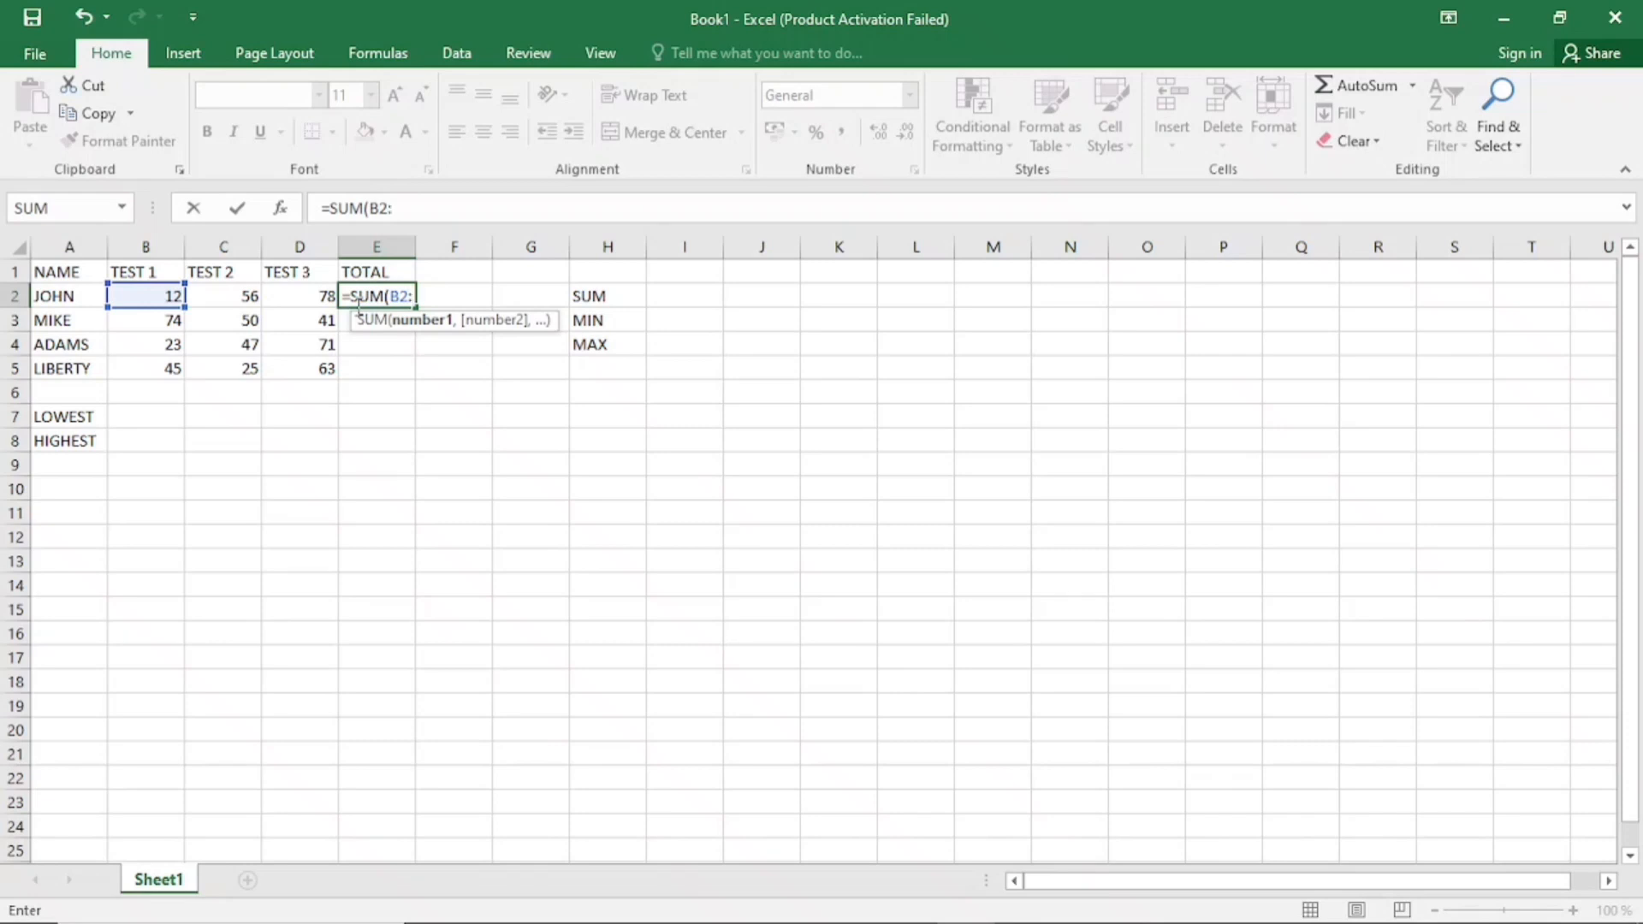
text(:B)
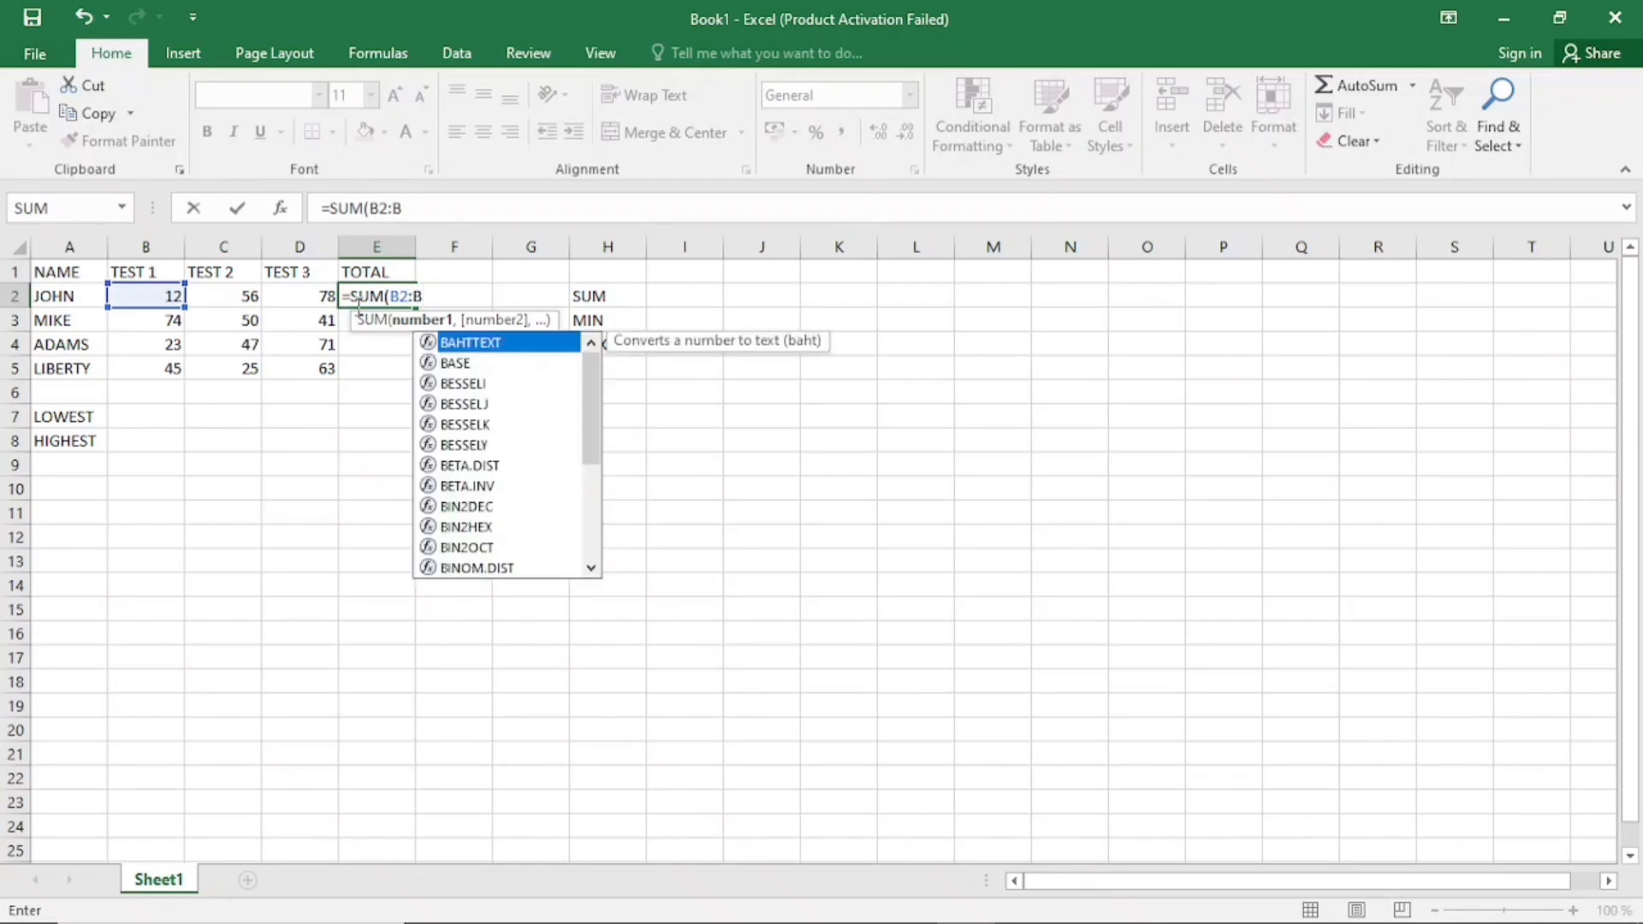
key(BackSpace)
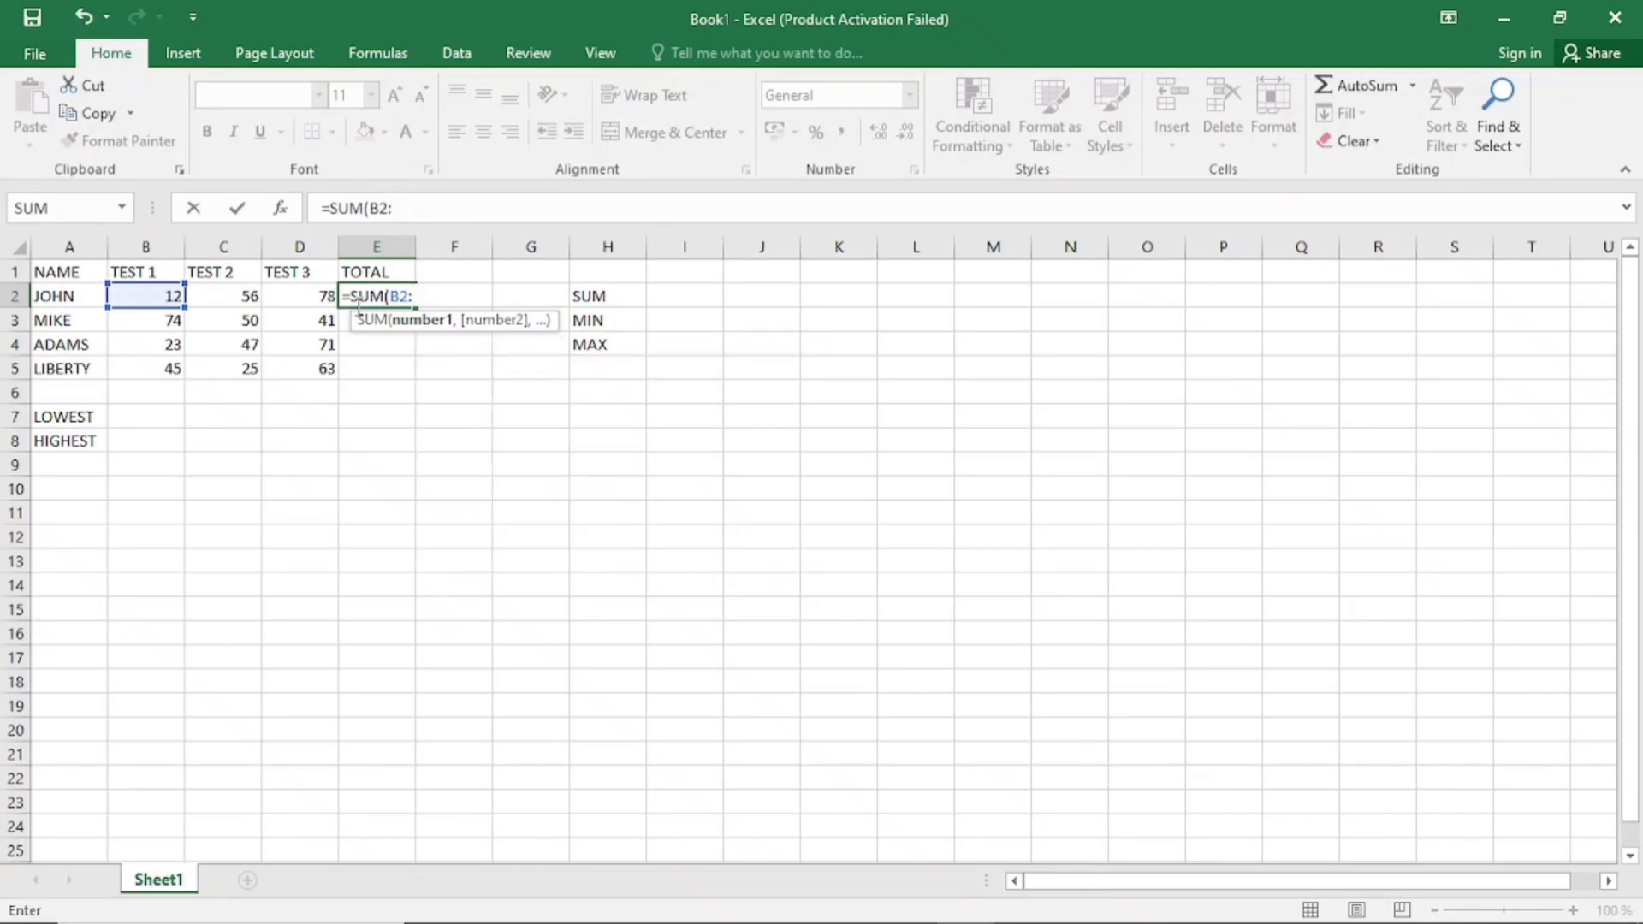
text(D2)
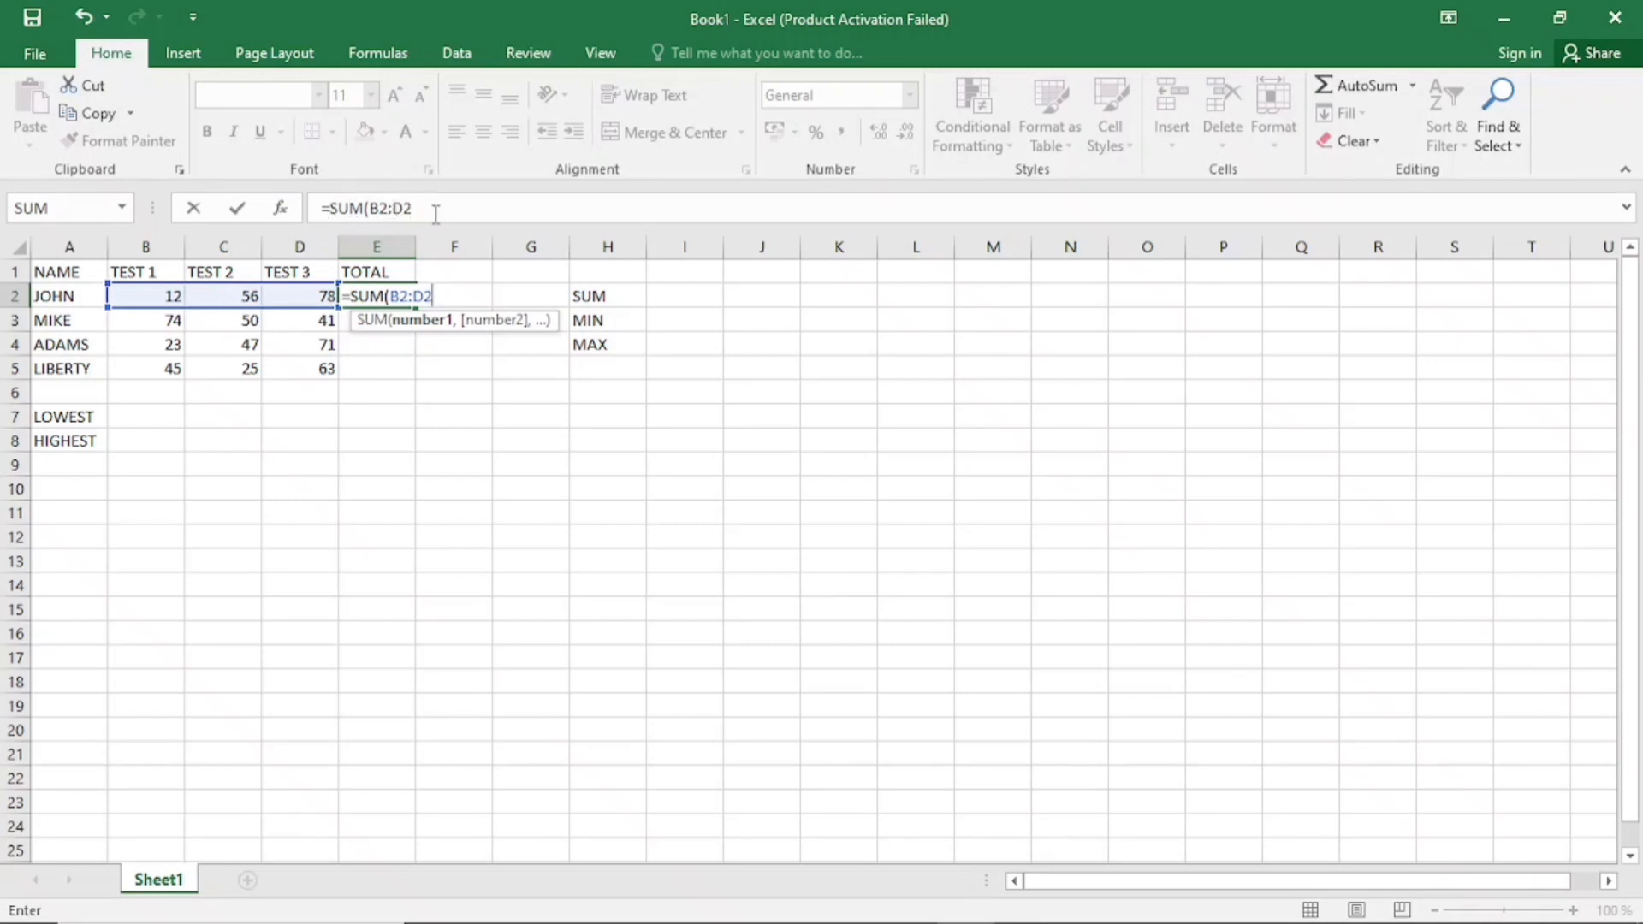
text())
key(Return)
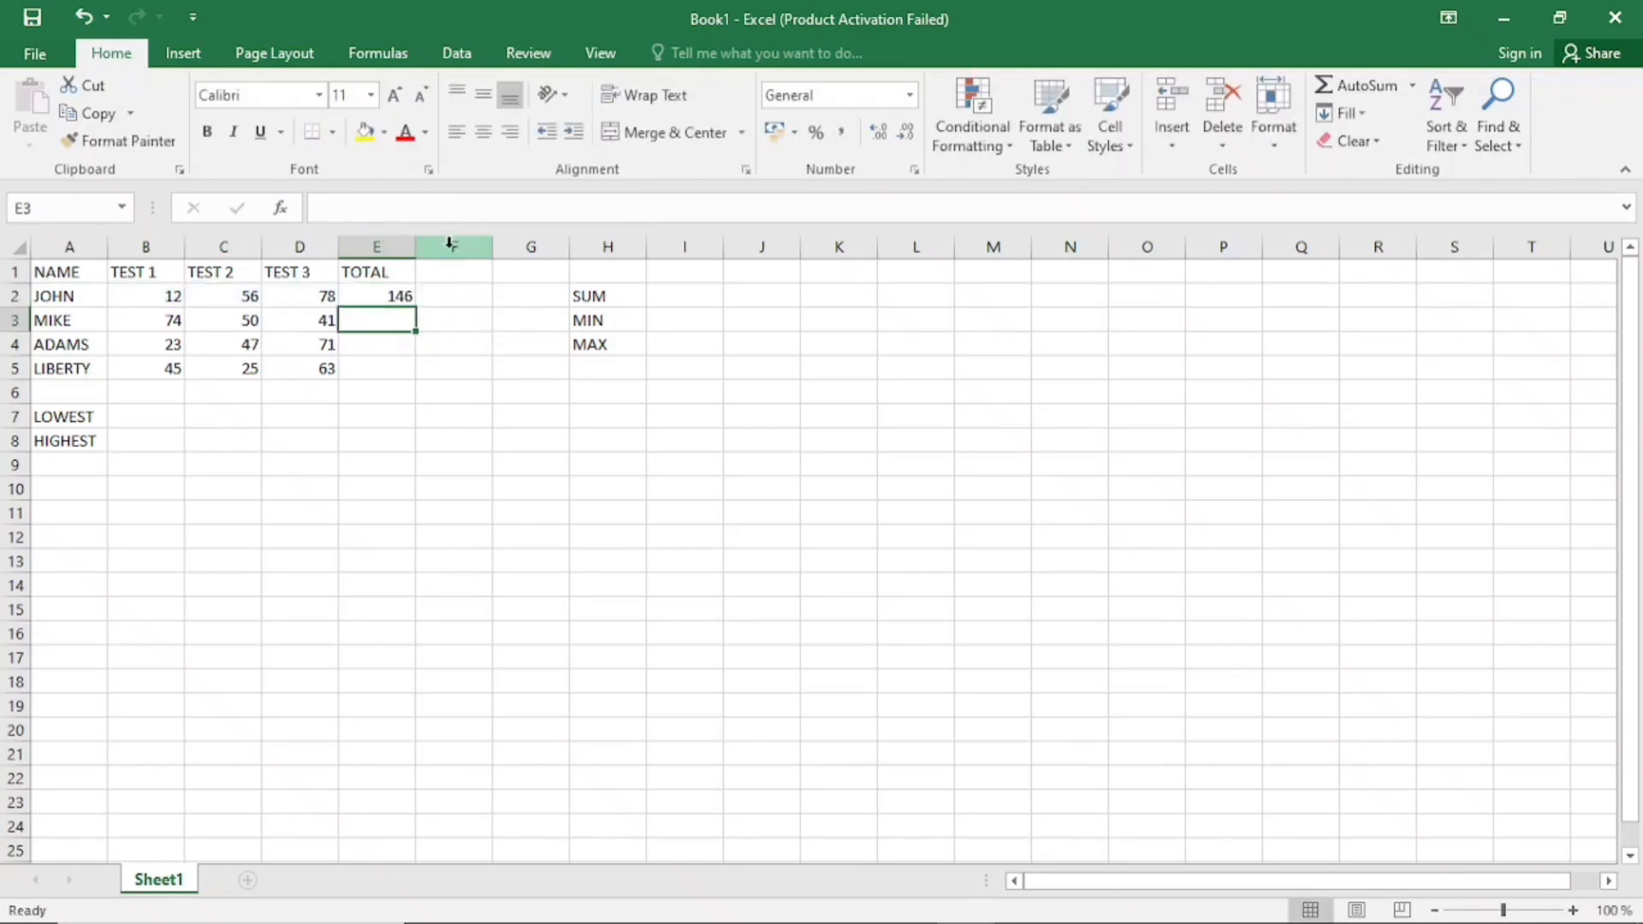
Clear the SUM formula from cell E2
click(402, 297)
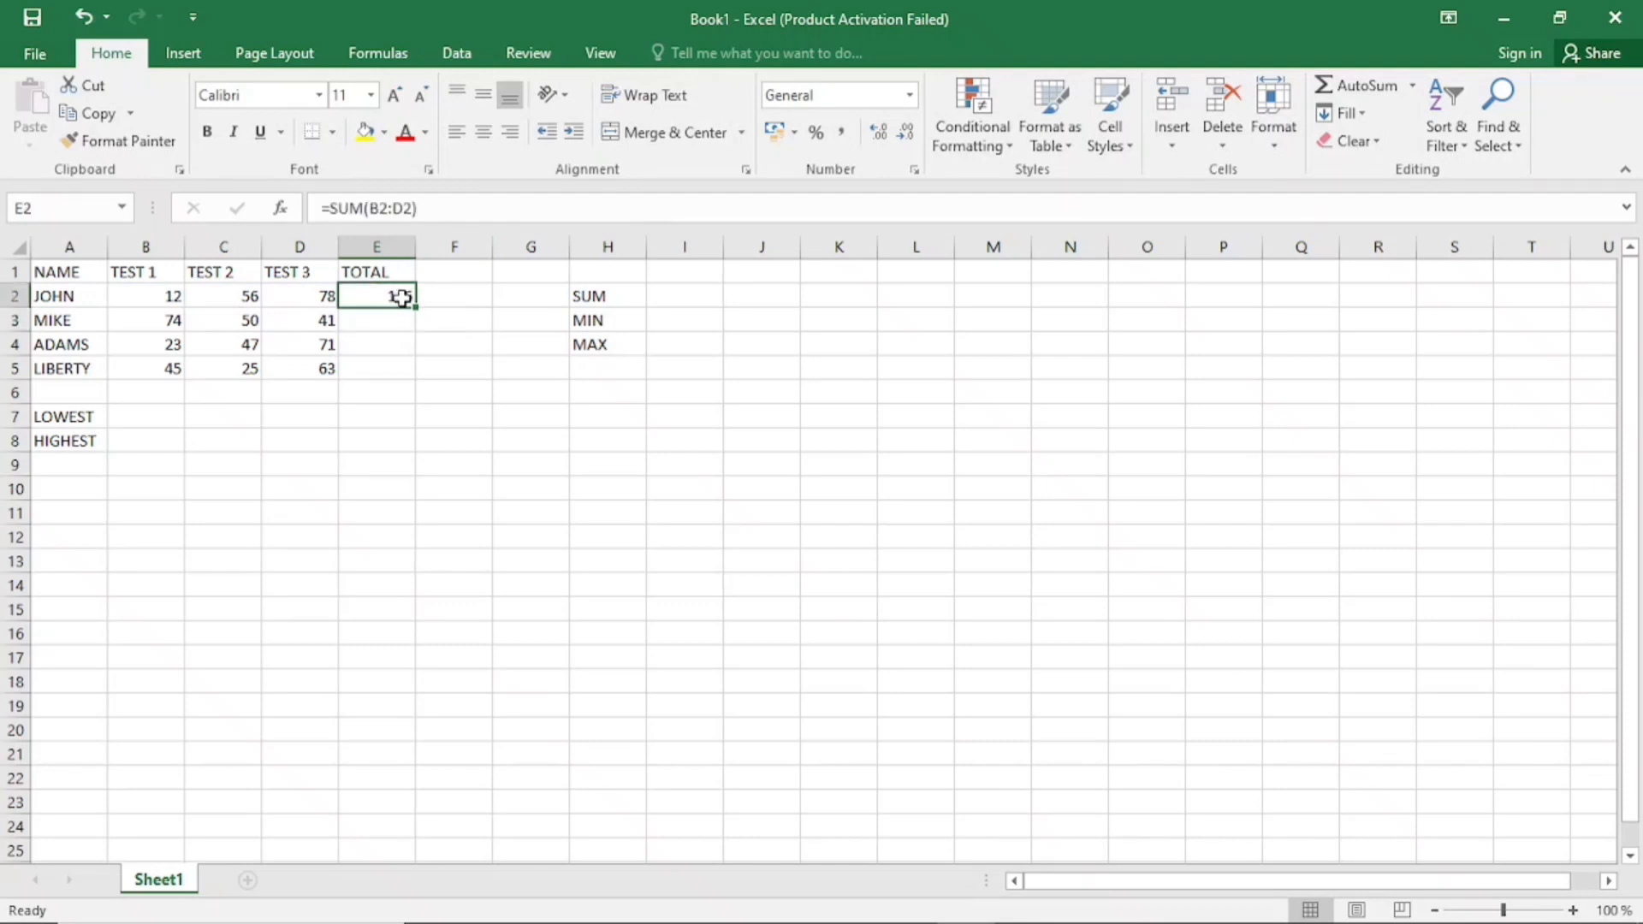
key(BackSpace)
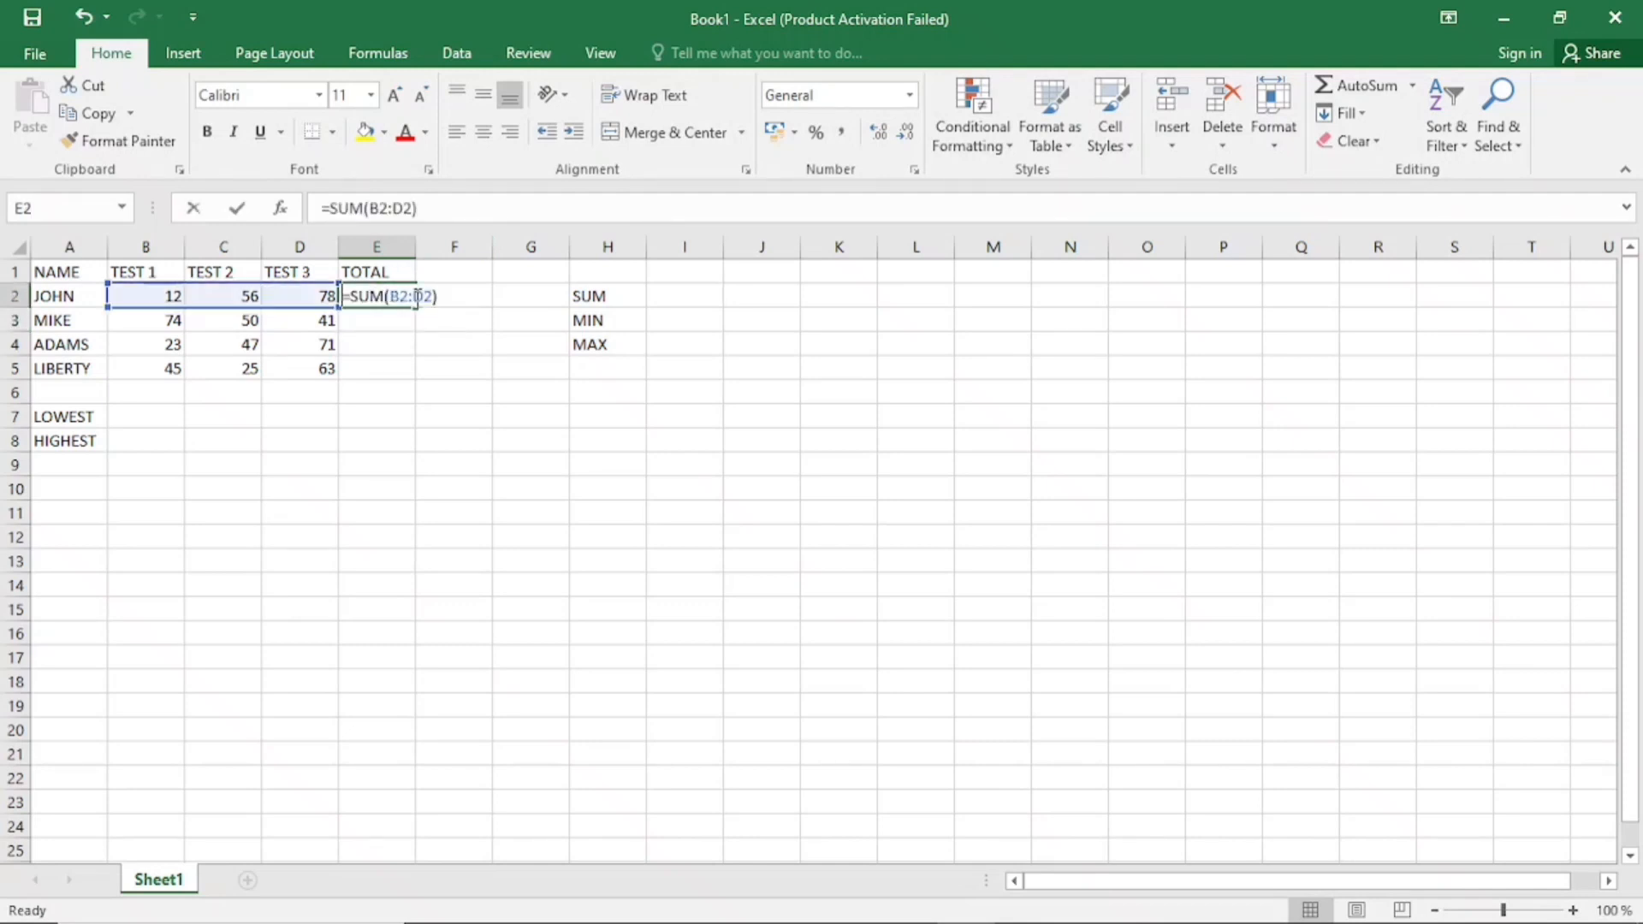
click(390, 336)
Total the row 2 test scores in E2 with the SUM function, picking cells B2:D2 on the sheet as its range
click(391, 306)
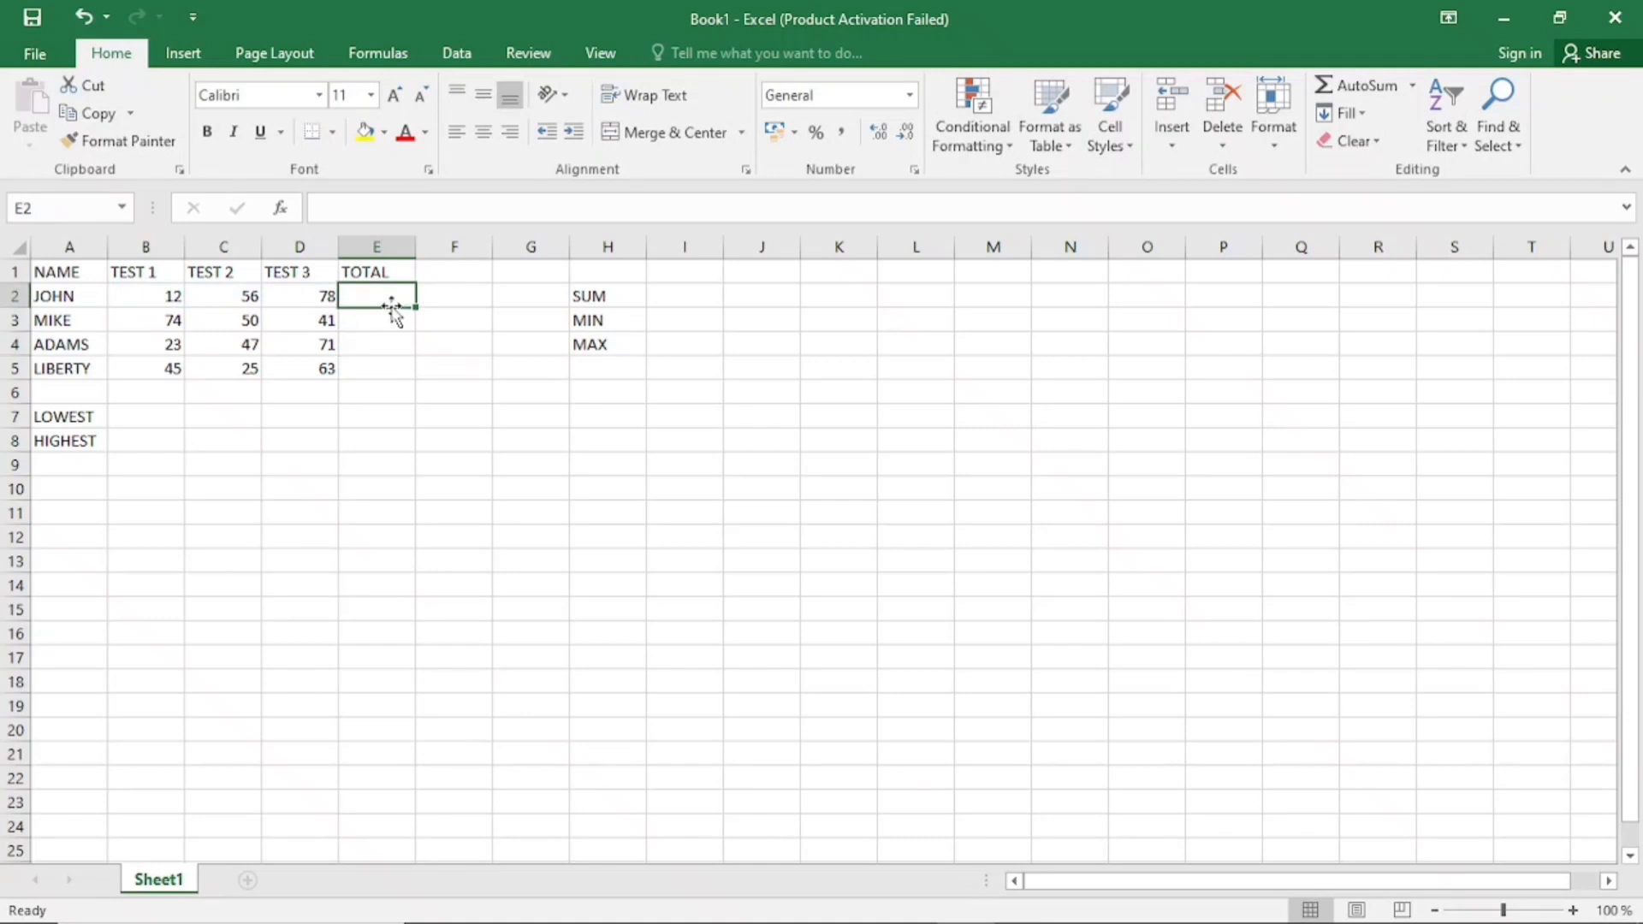
text(=SUM)
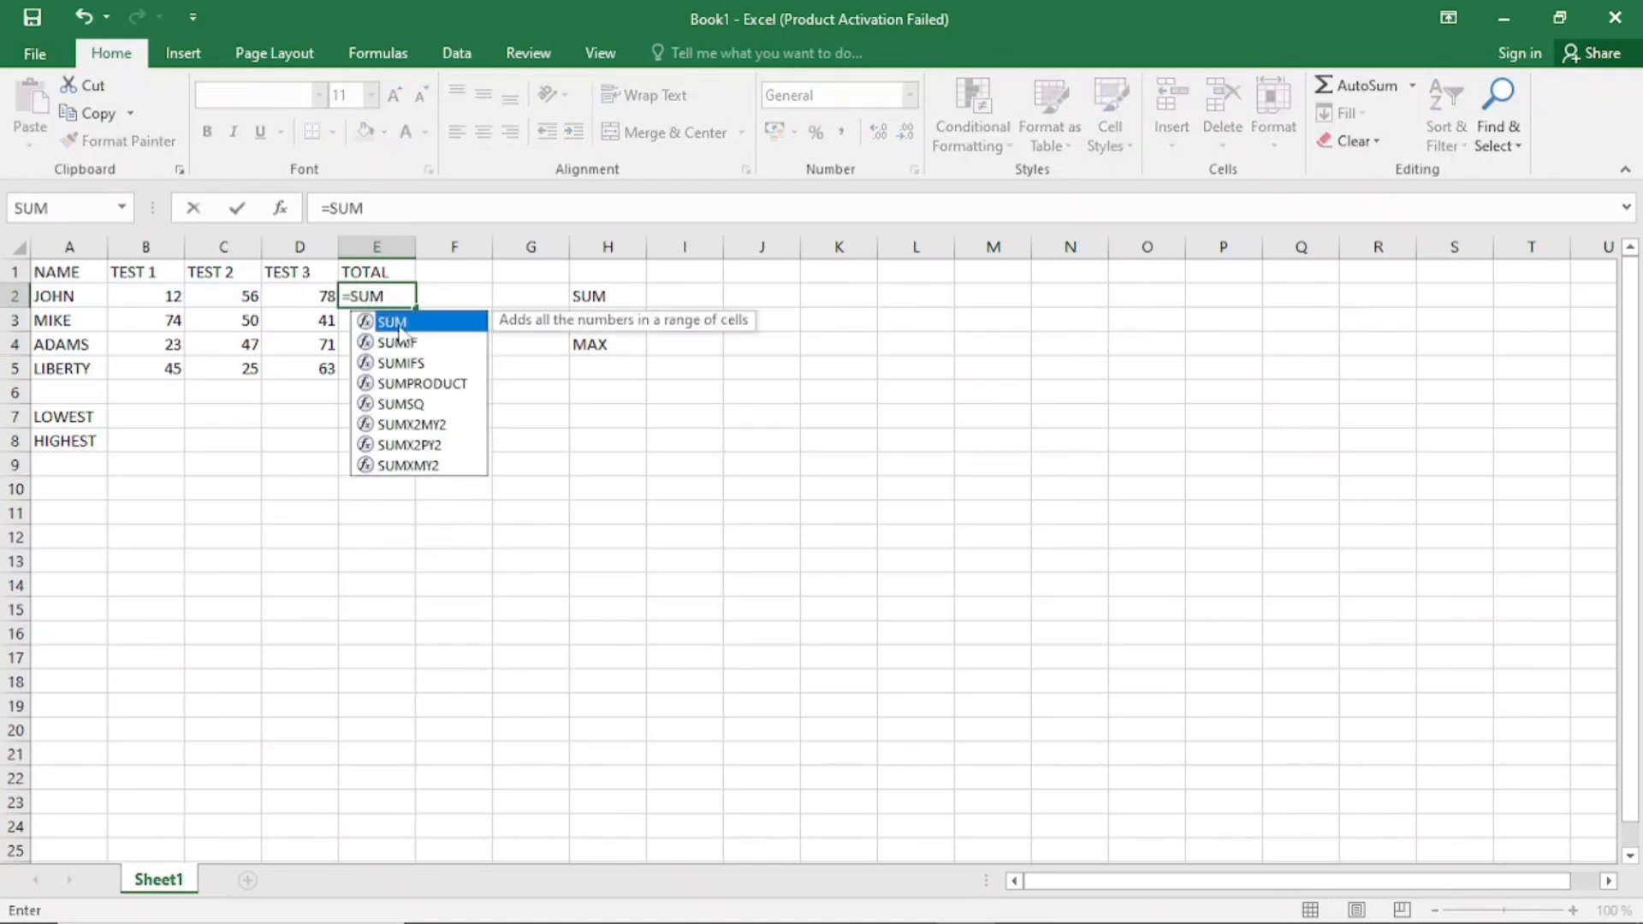
double_click(409, 328)
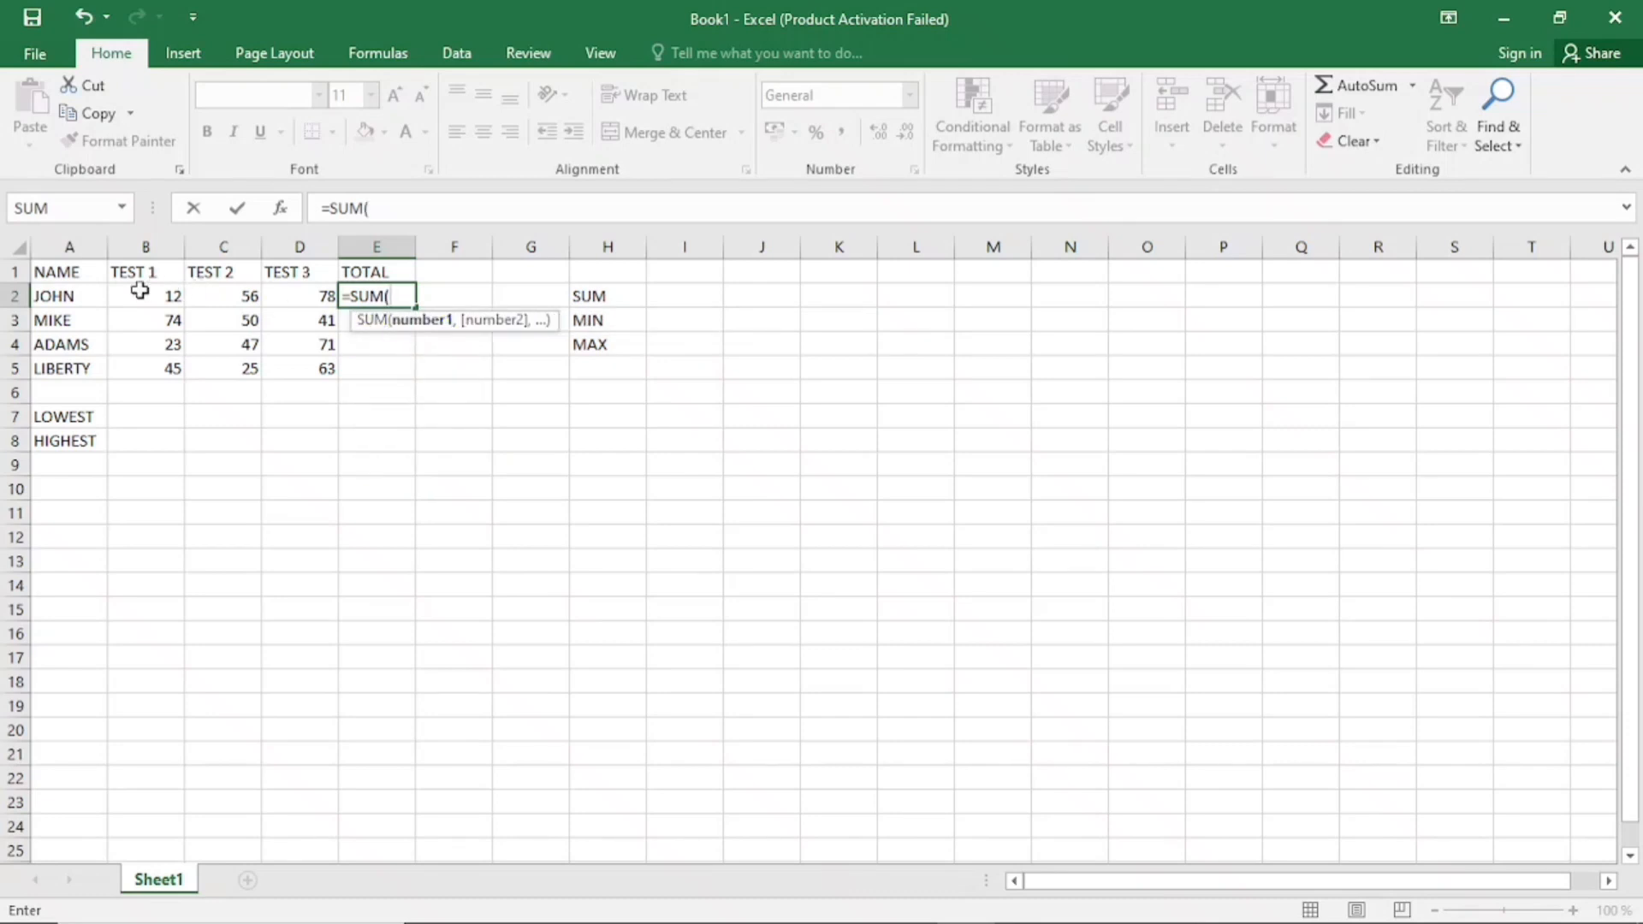
drag(140, 291, 289, 300)
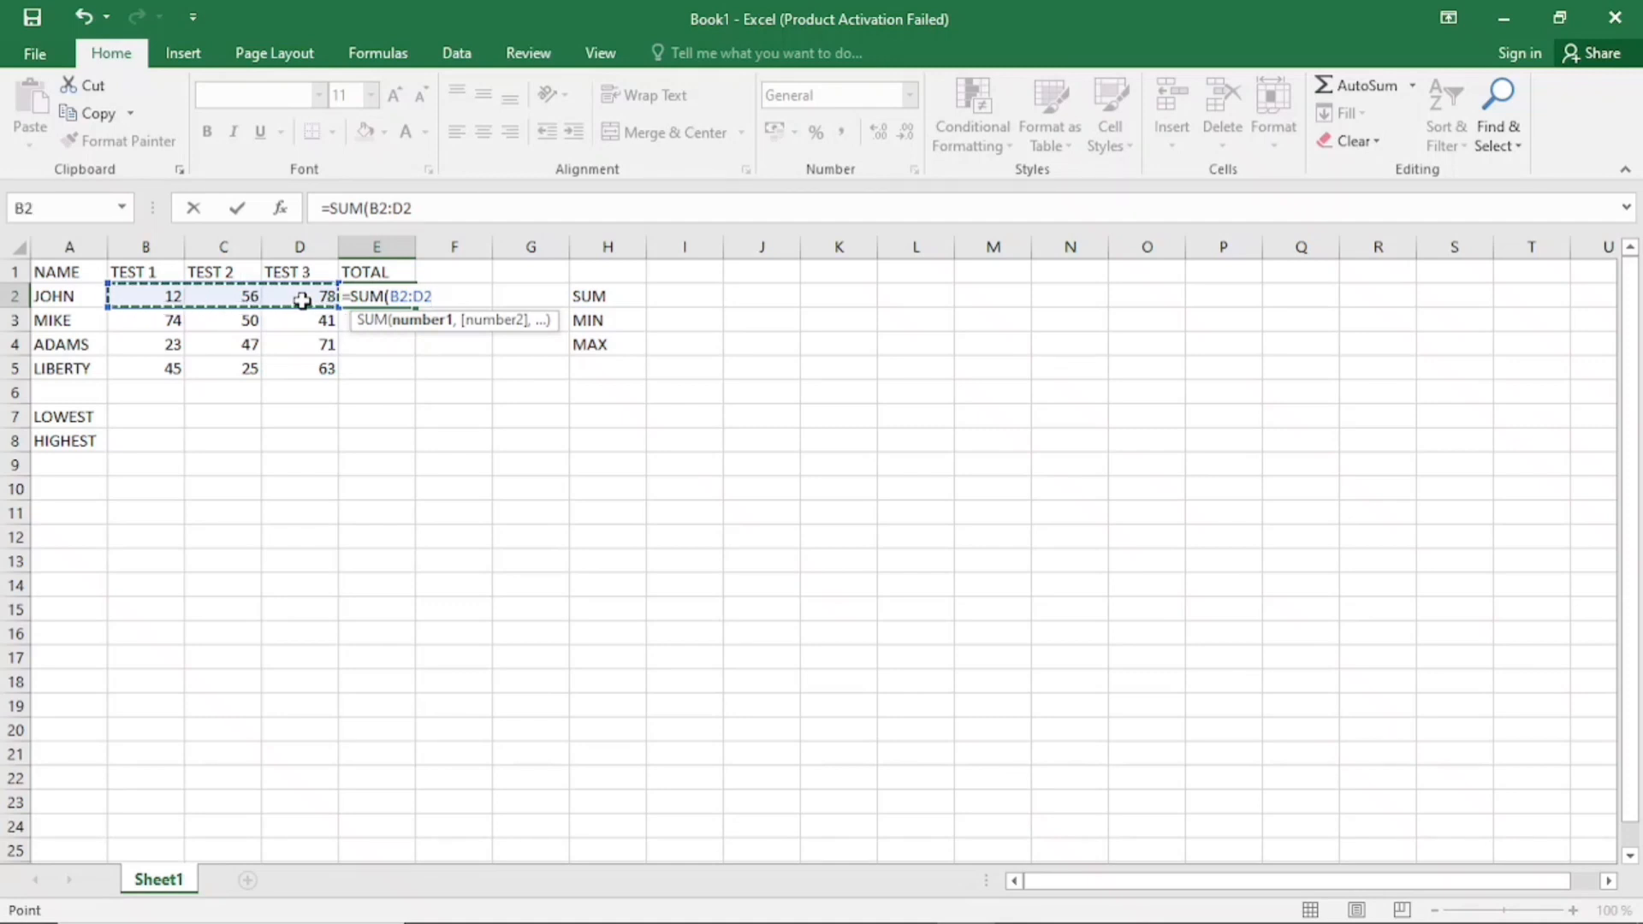
key(Return)
key(Return)
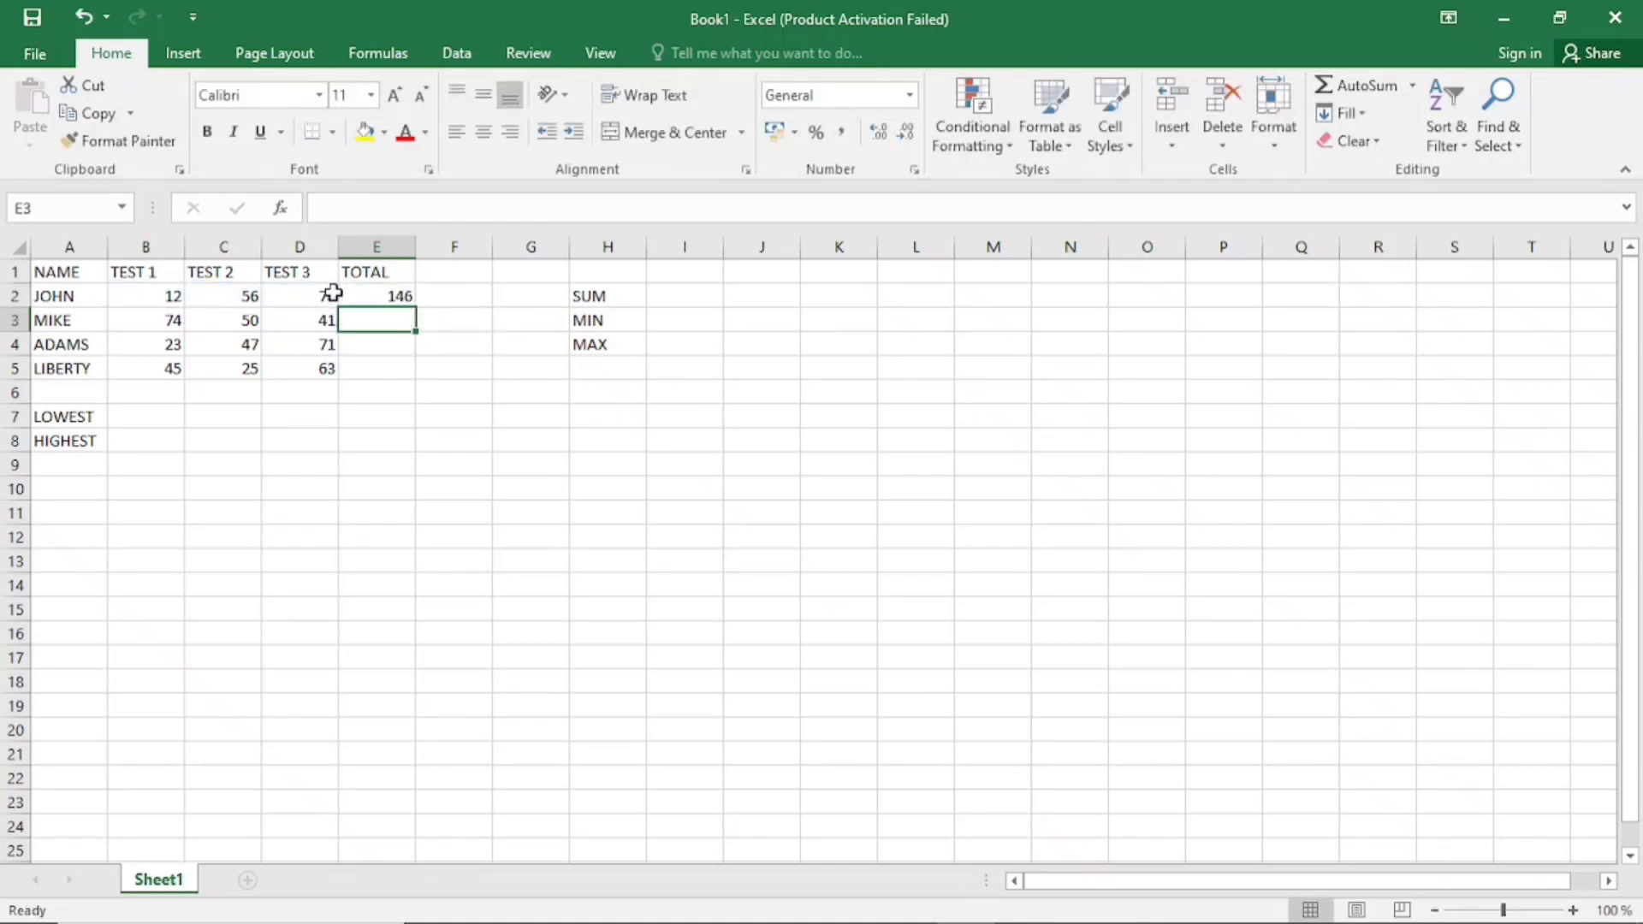
Fill the SUM formula in E2 down through E5 to total the remaining rows
click(364, 296)
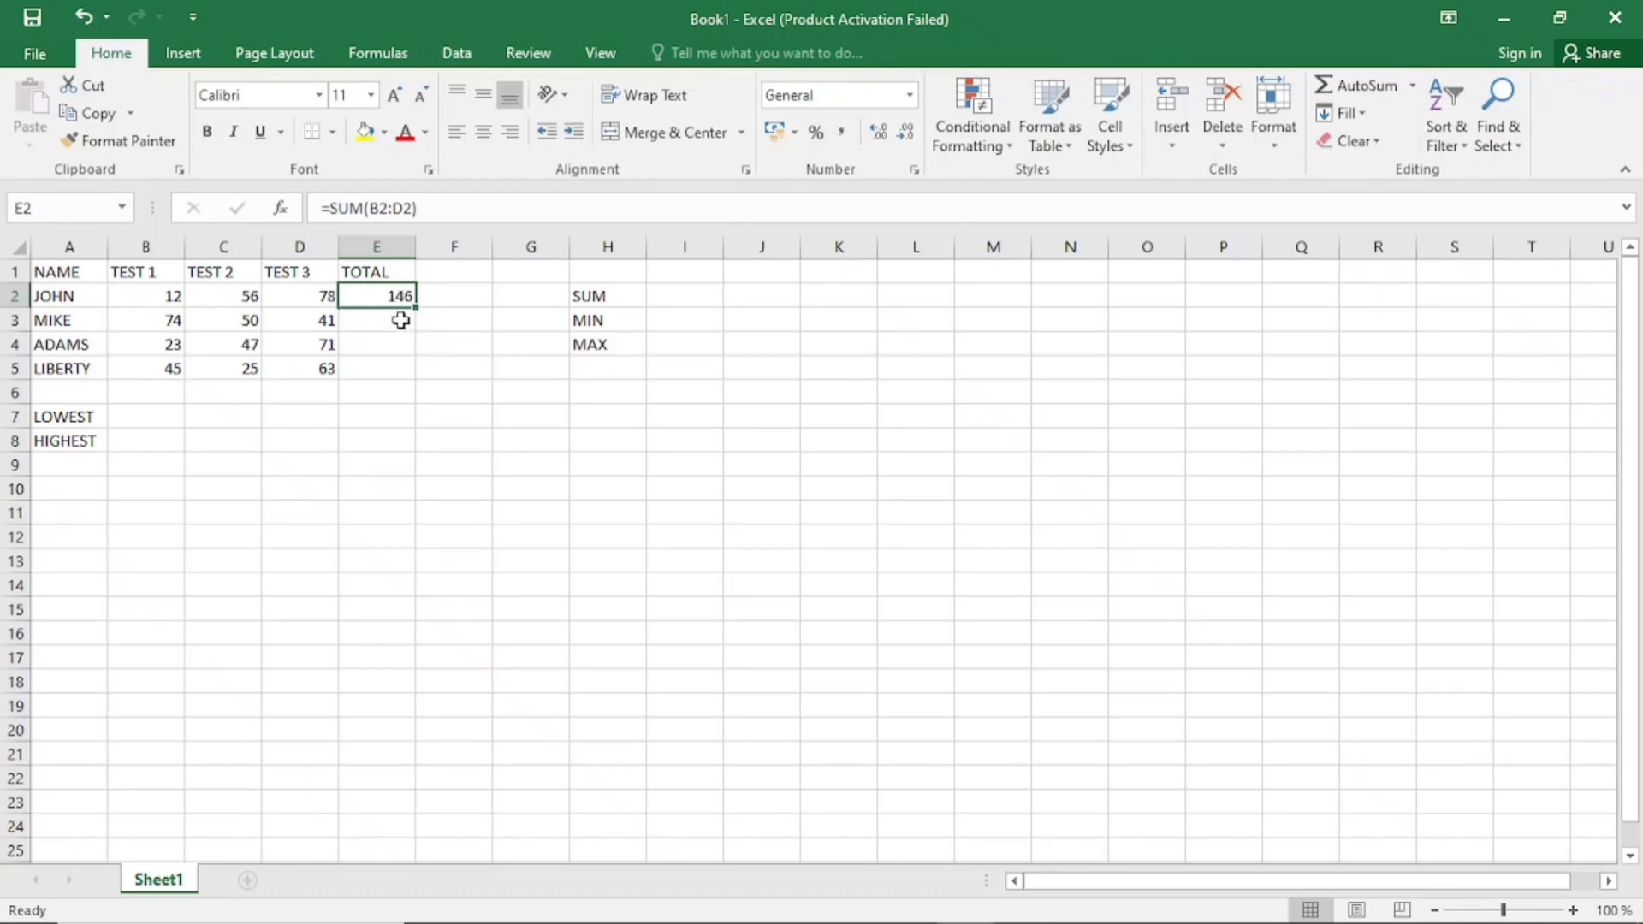
click(391, 324)
click(385, 344)
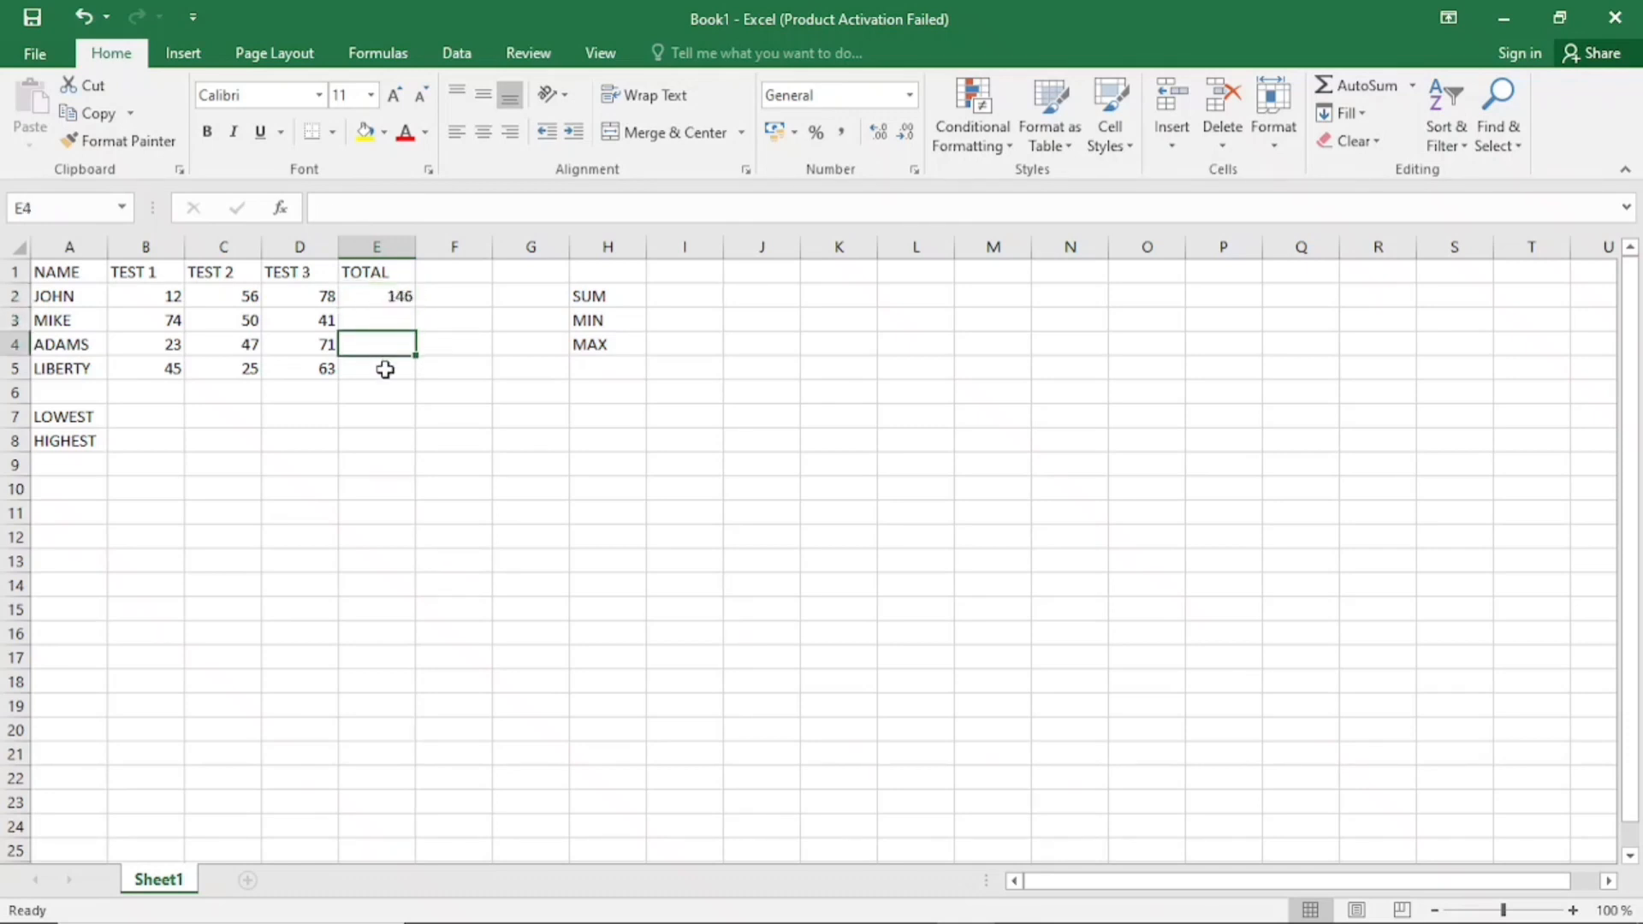
click(386, 368)
click(382, 323)
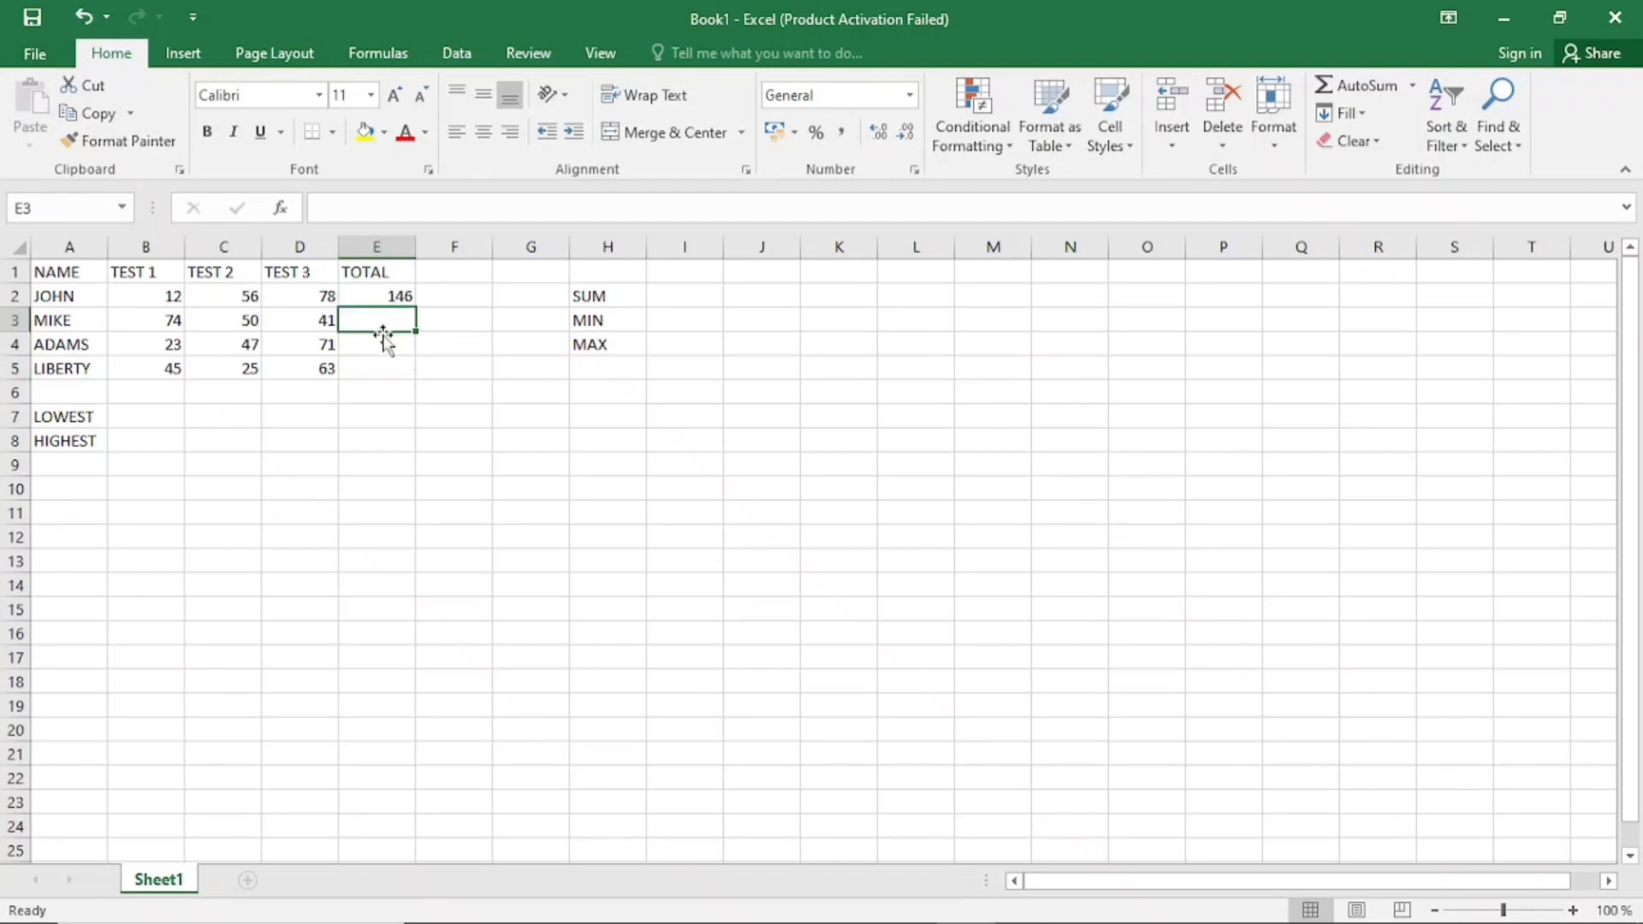
click(381, 341)
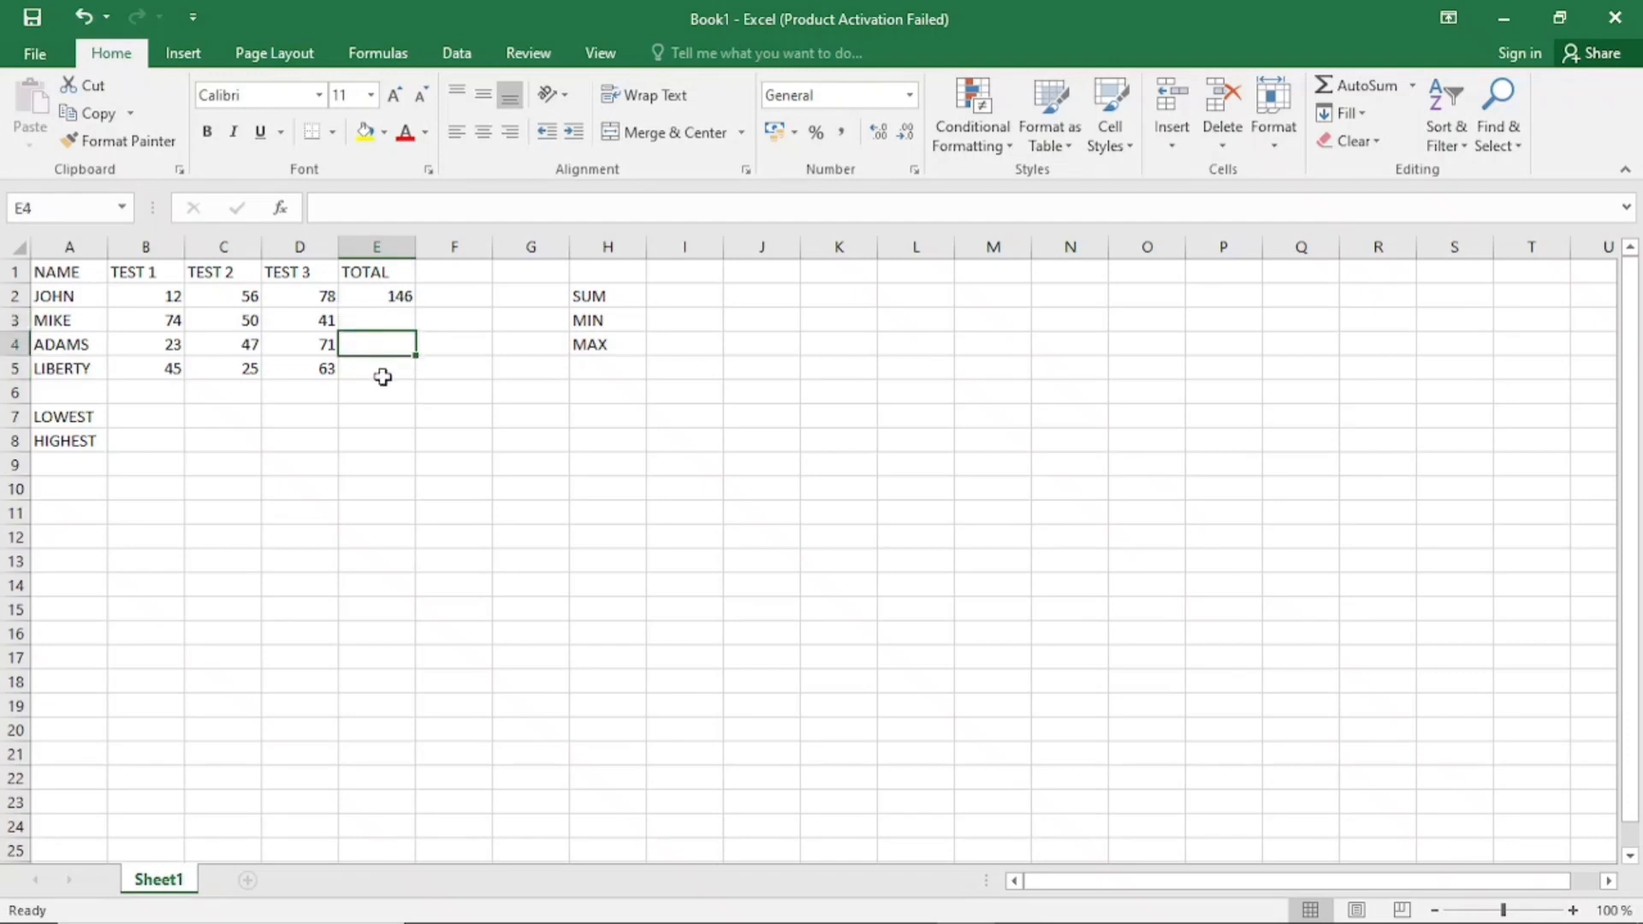
click(395, 296)
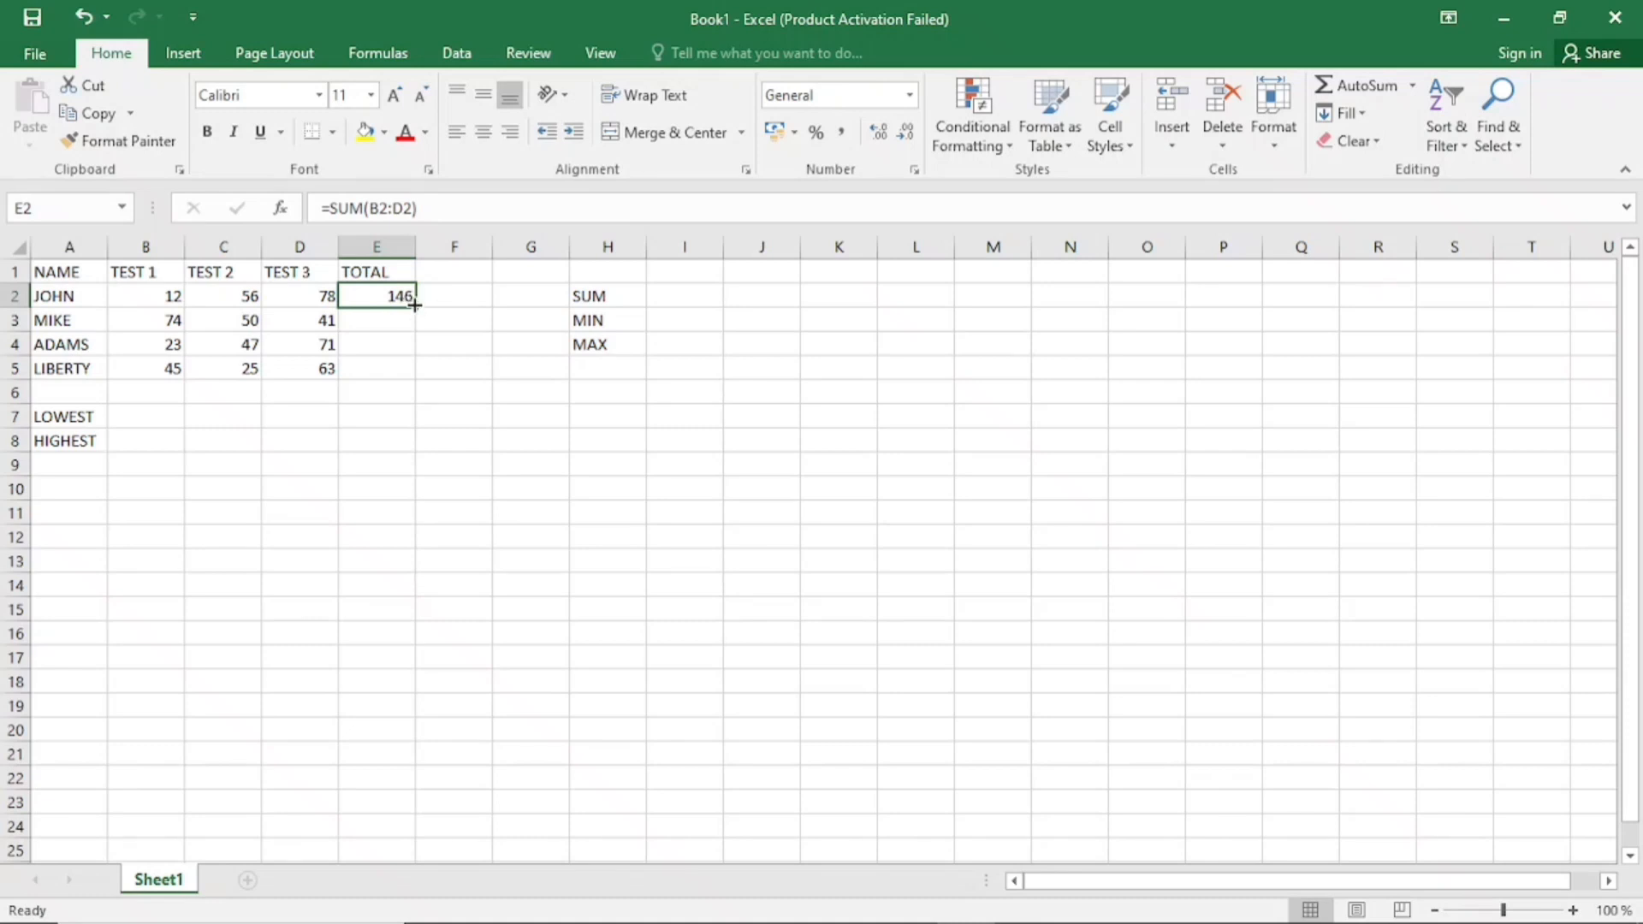
drag(414, 305, 416, 377)
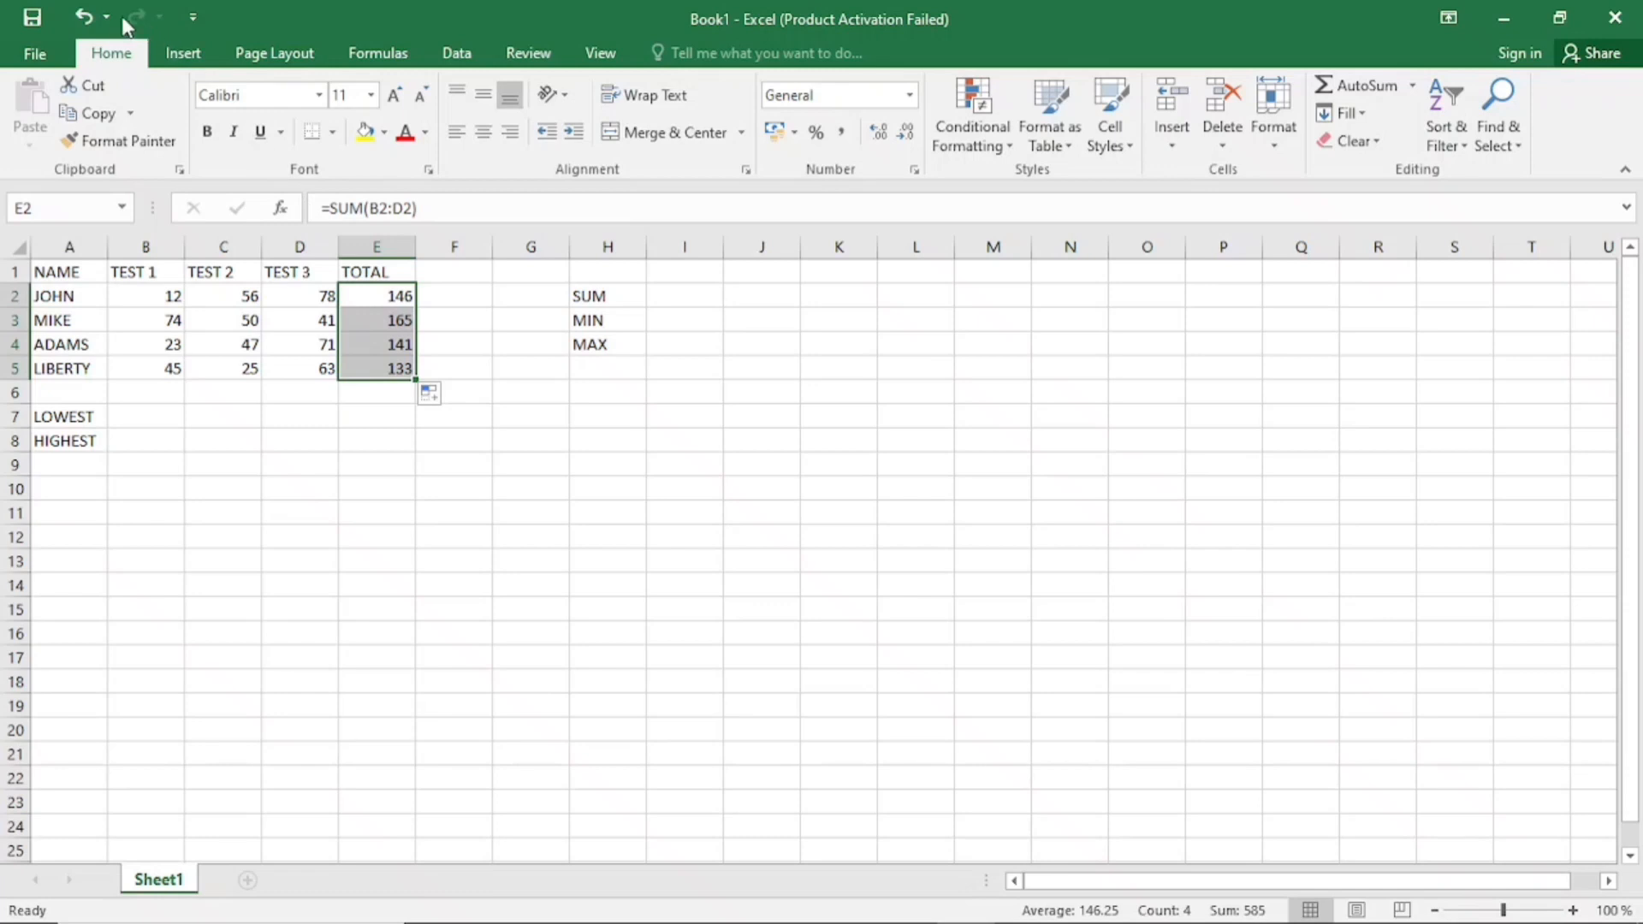
Undo the fill and the SUM entry in the TOTAL column, leaving E2 selected
click(84, 16)
click(84, 16)
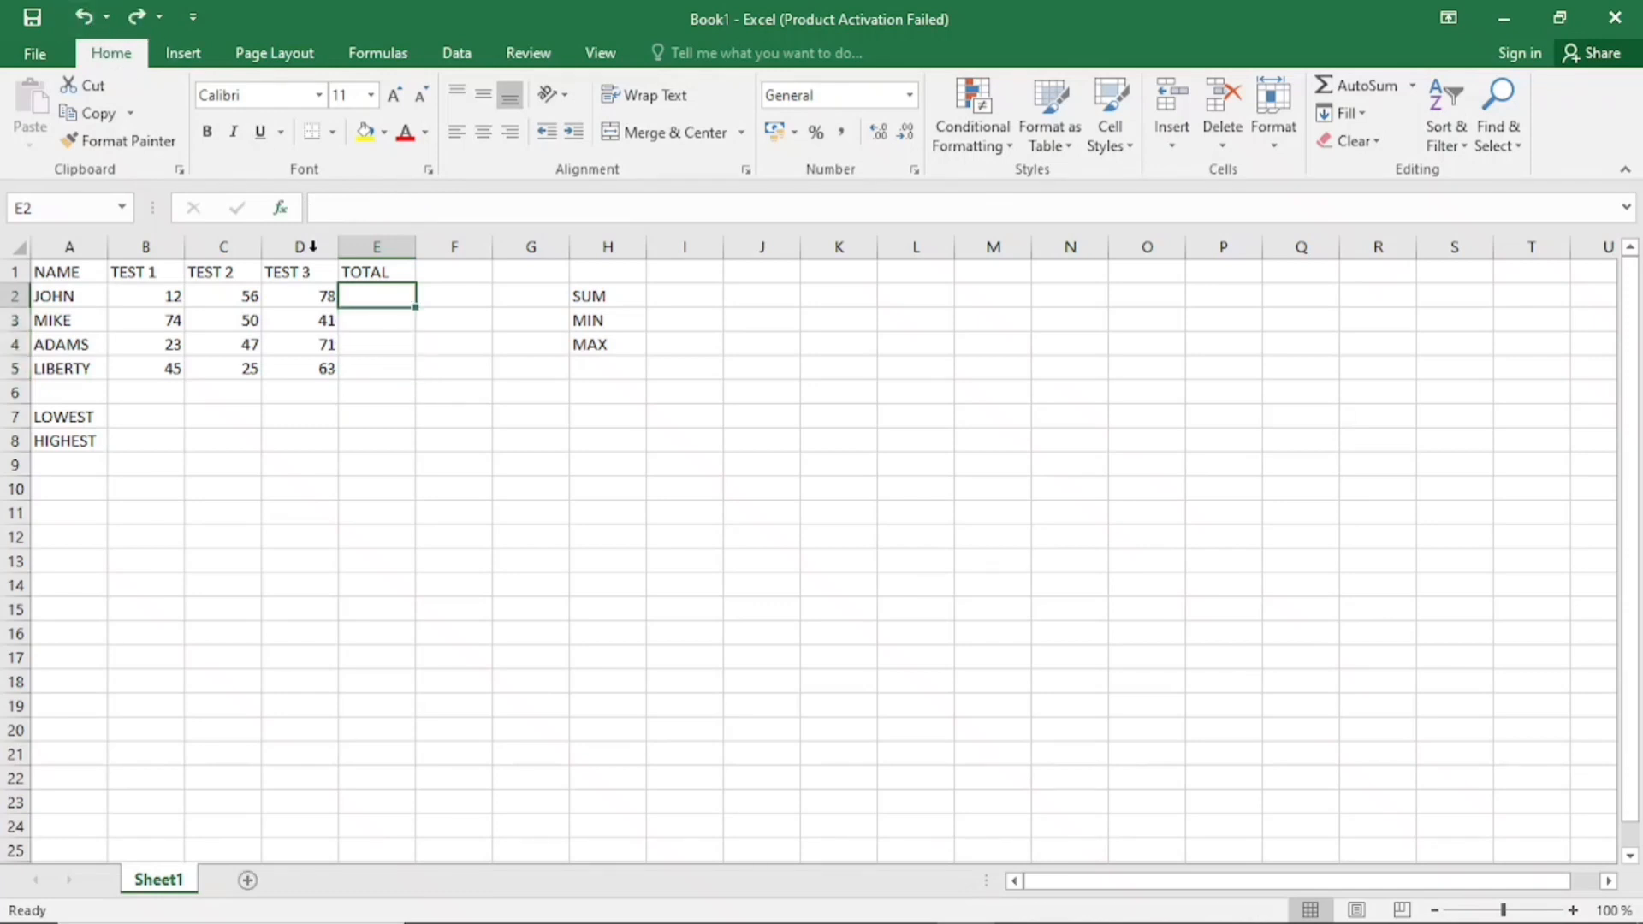
click(366, 321)
click(385, 341)
click(381, 294)
click(381, 316)
click(387, 295)
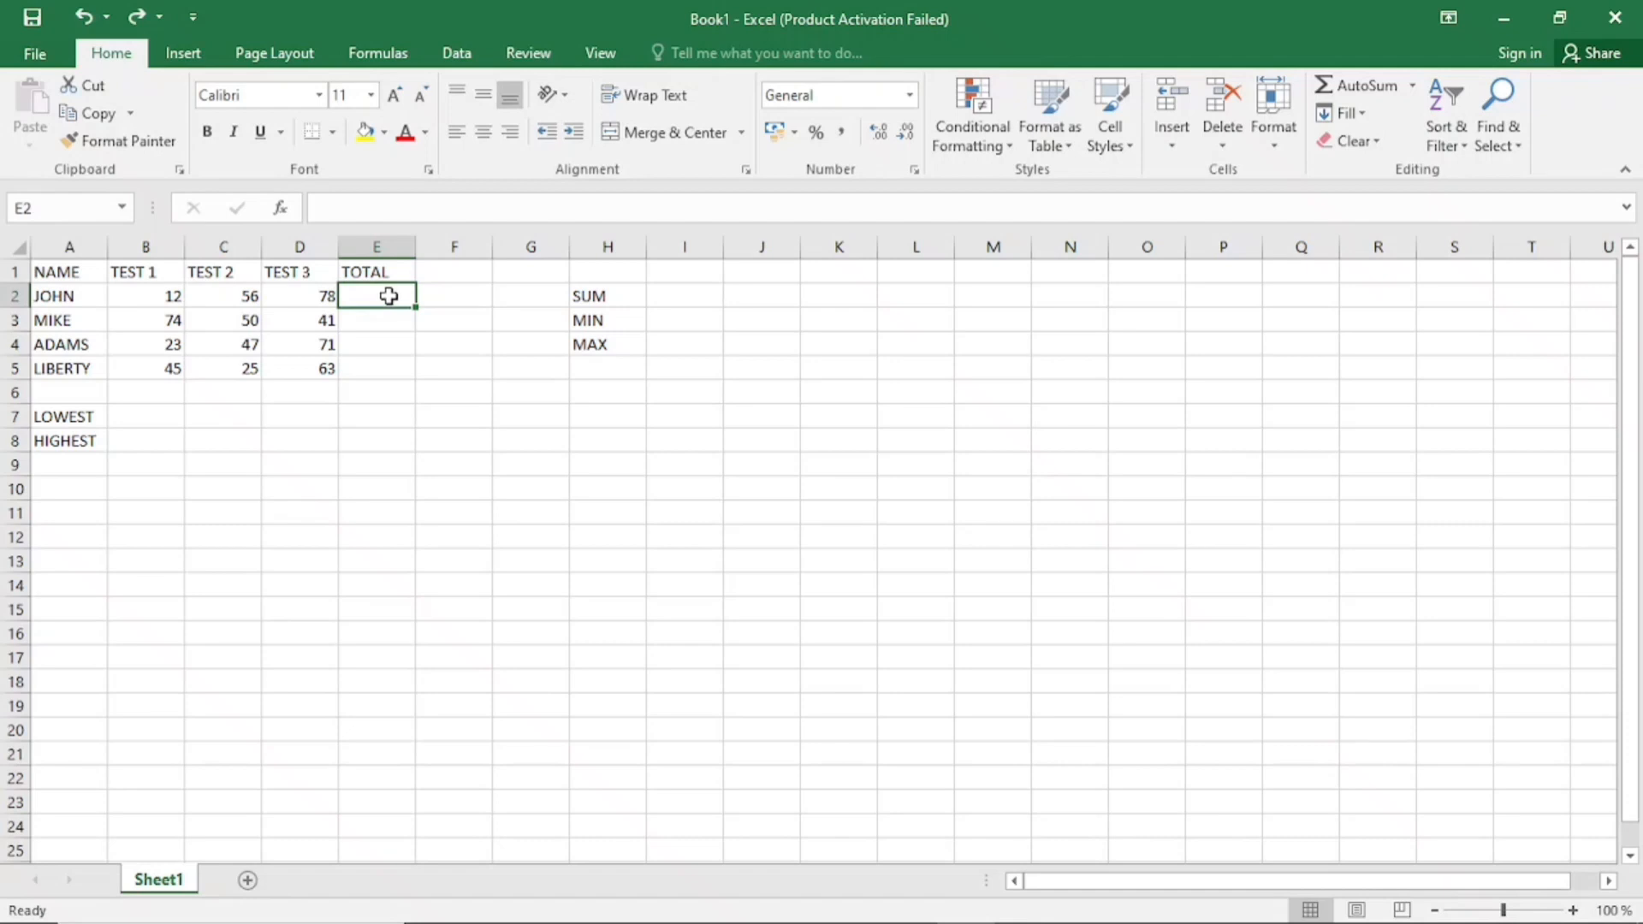
Search for SUM with Insert Function and choose it as the function for cell E2
click(287, 210)
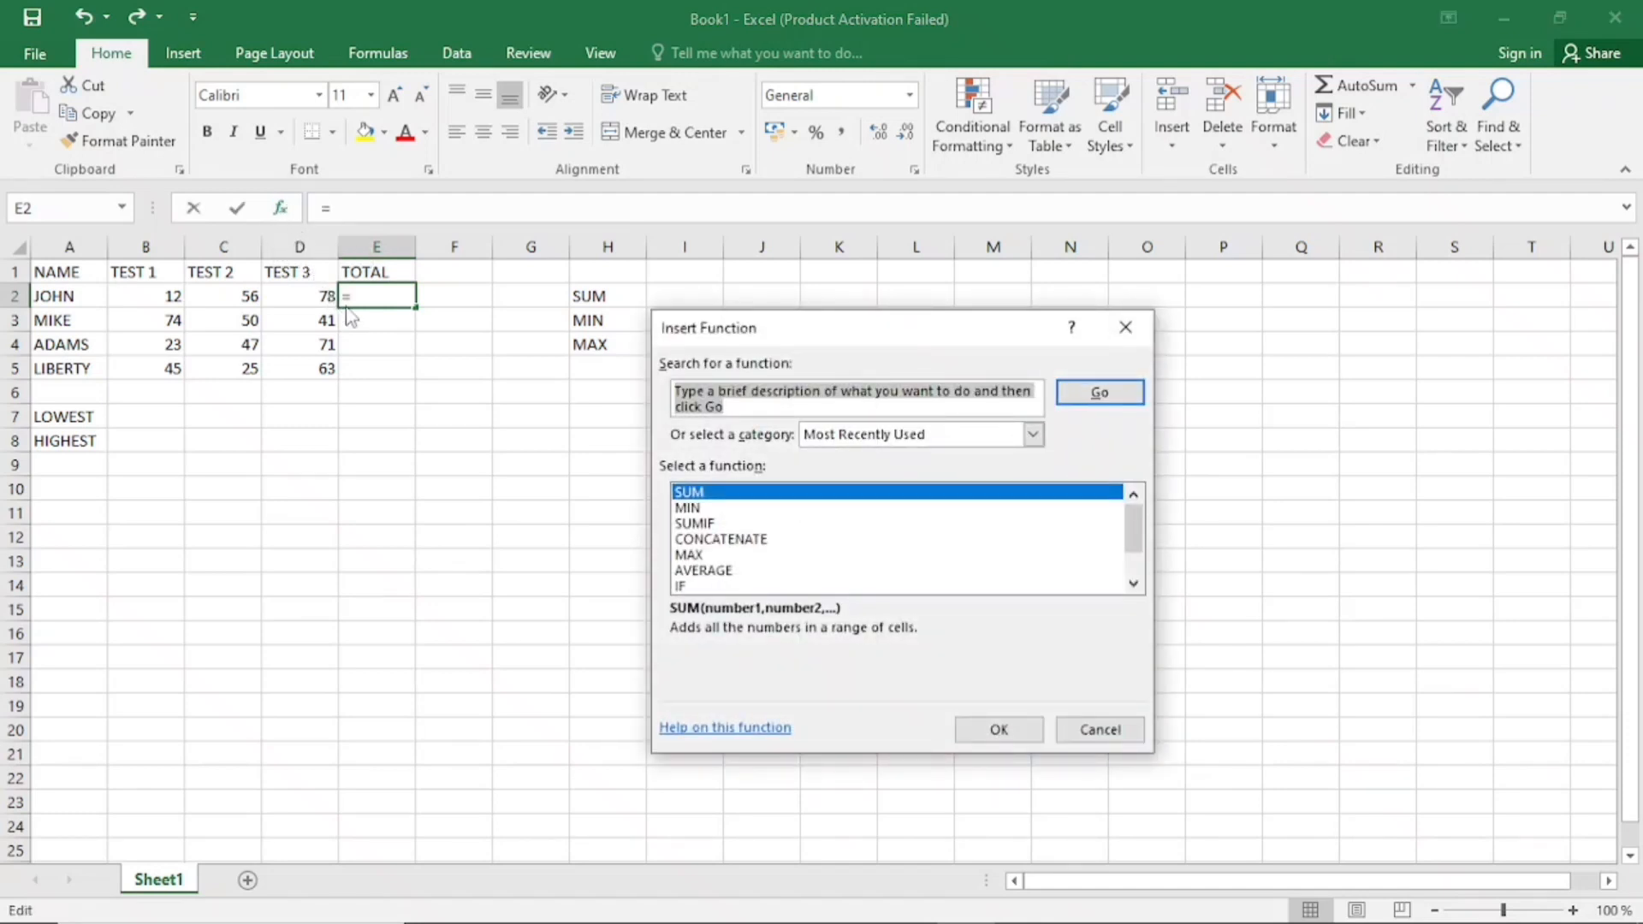
click(1126, 327)
click(280, 208)
mouse_move(1127, 525)
mouse_down()
mouse_move(1129, 556)
mouse_move(1130, 519)
mouse_up()
click(772, 411)
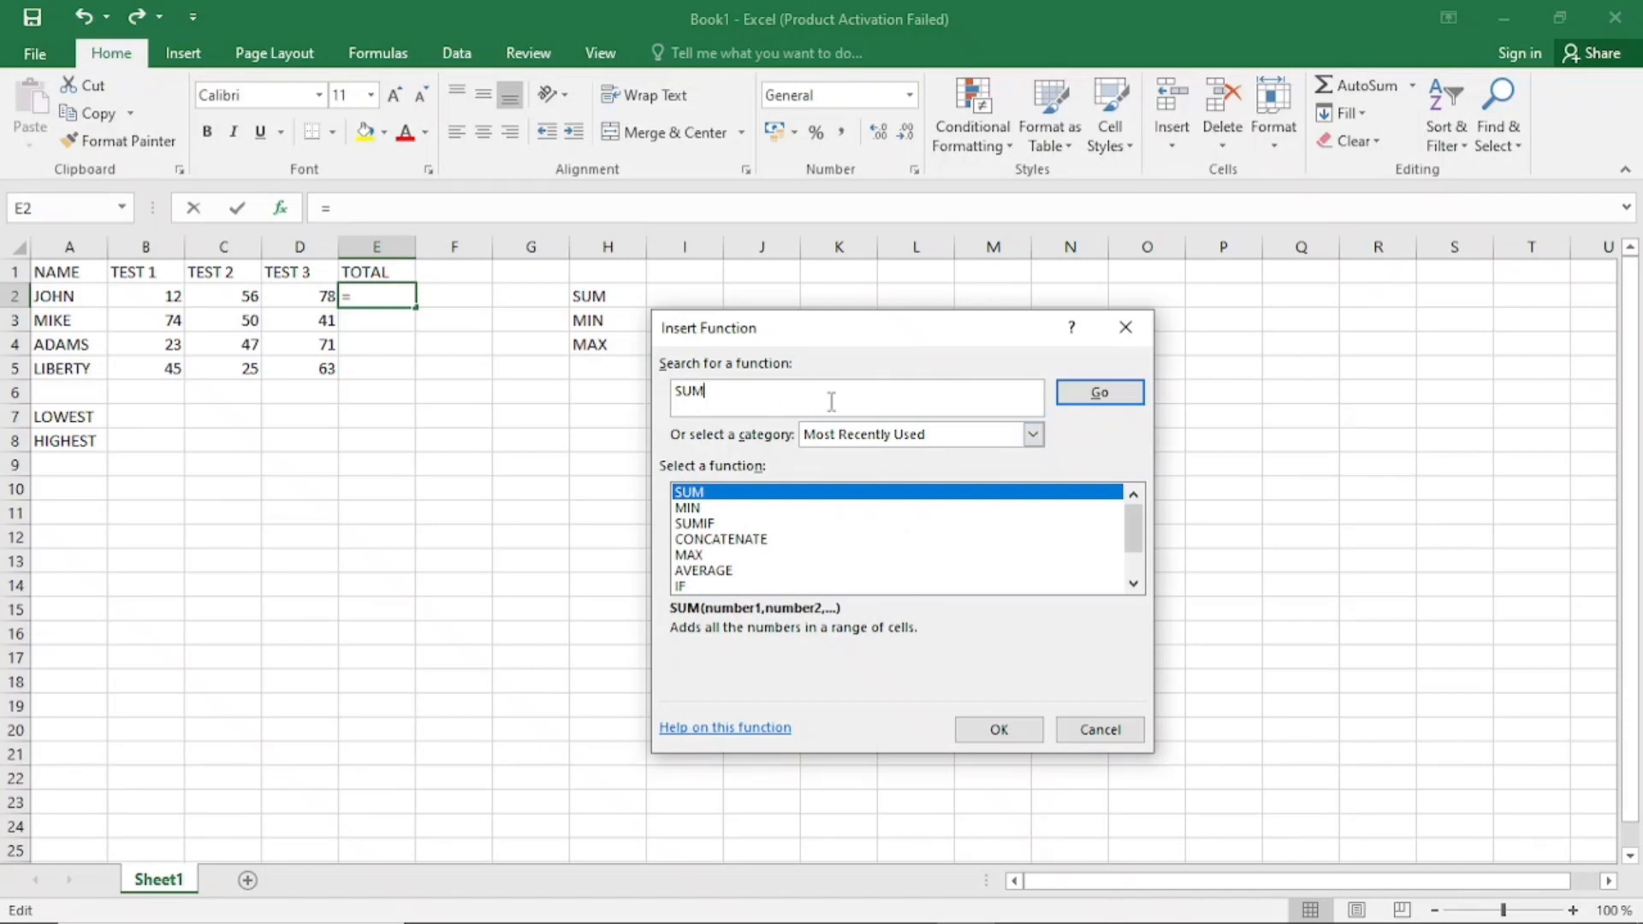
click(1102, 392)
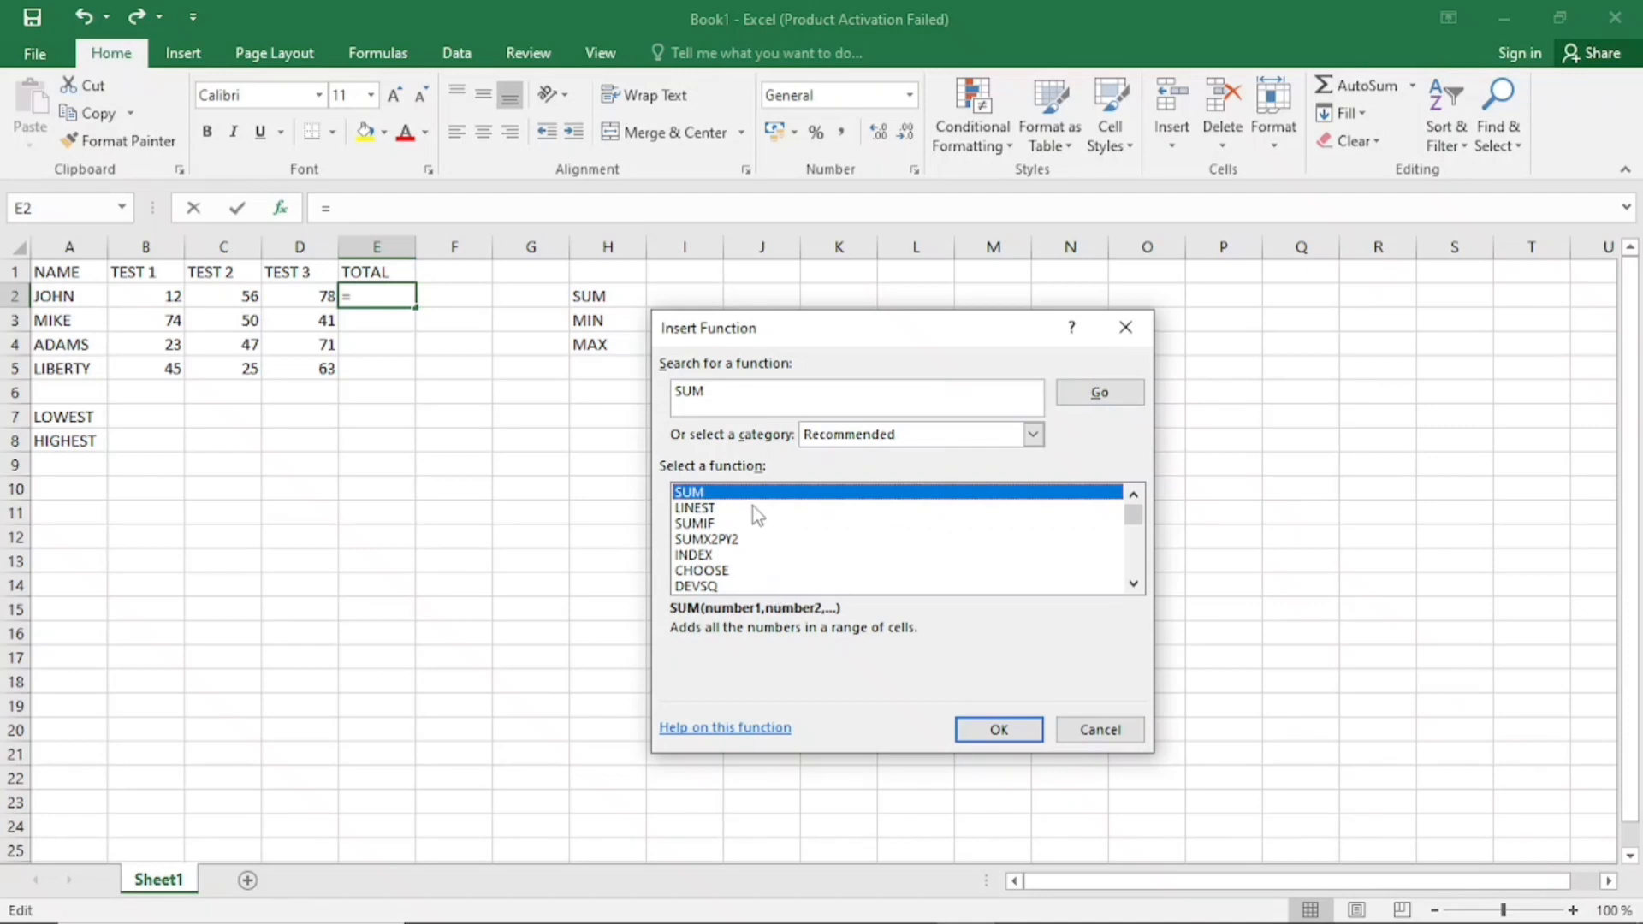
click(1011, 729)
Accept B2:D2 as the Number1 argument of the SUM function in E2
drag(818, 346, 941, 374)
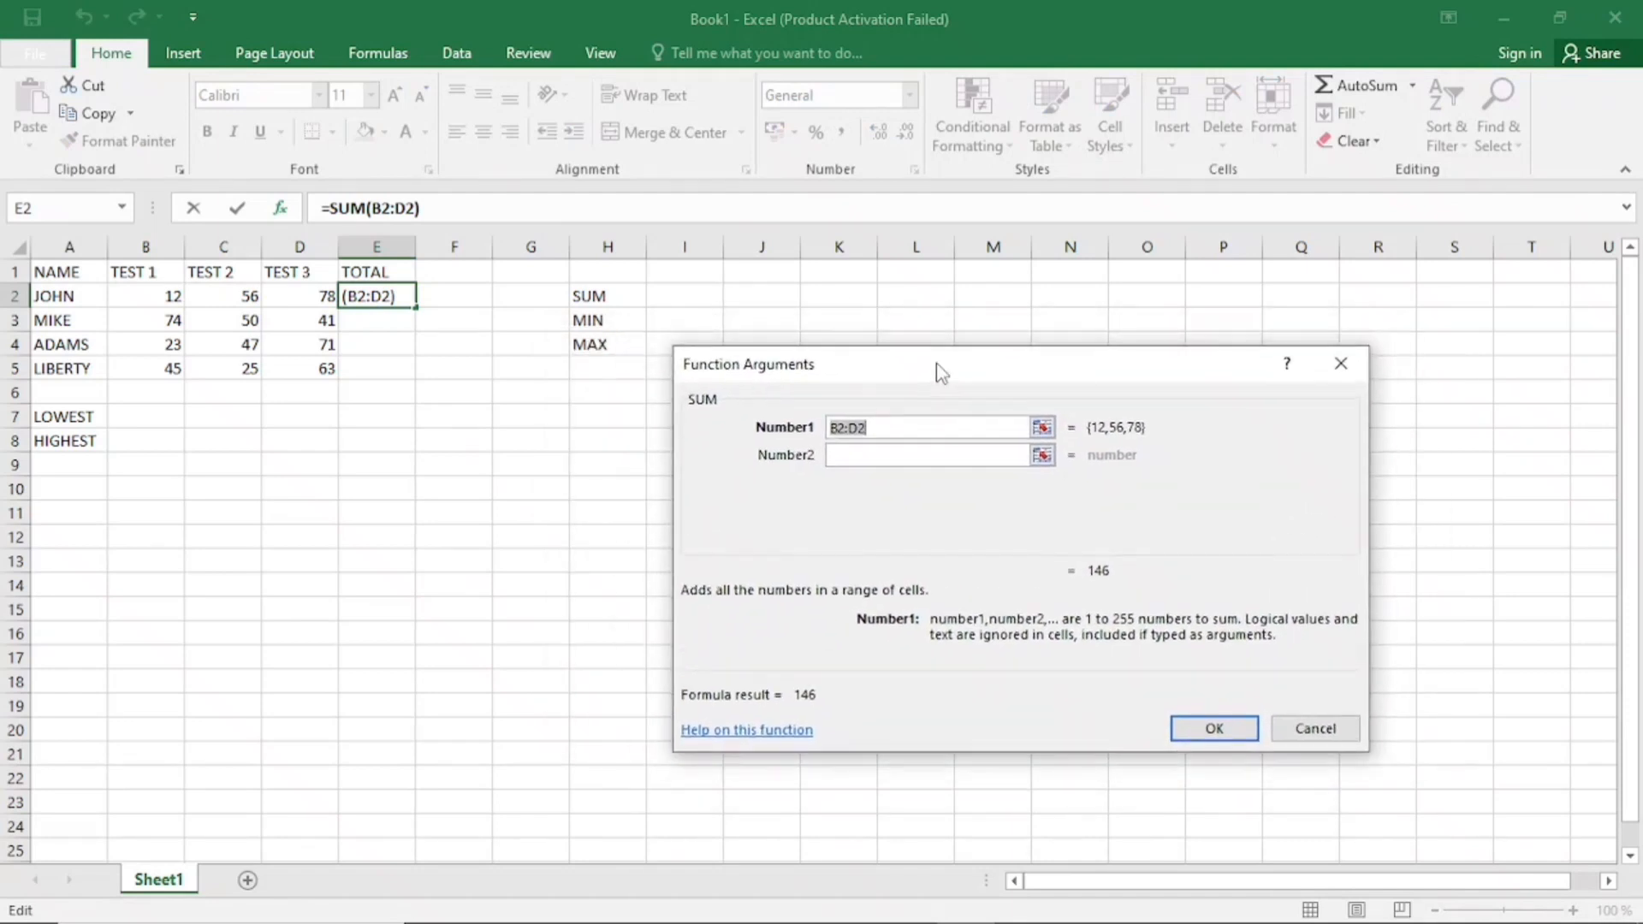
click(898, 427)
drag(921, 362, 774, 384)
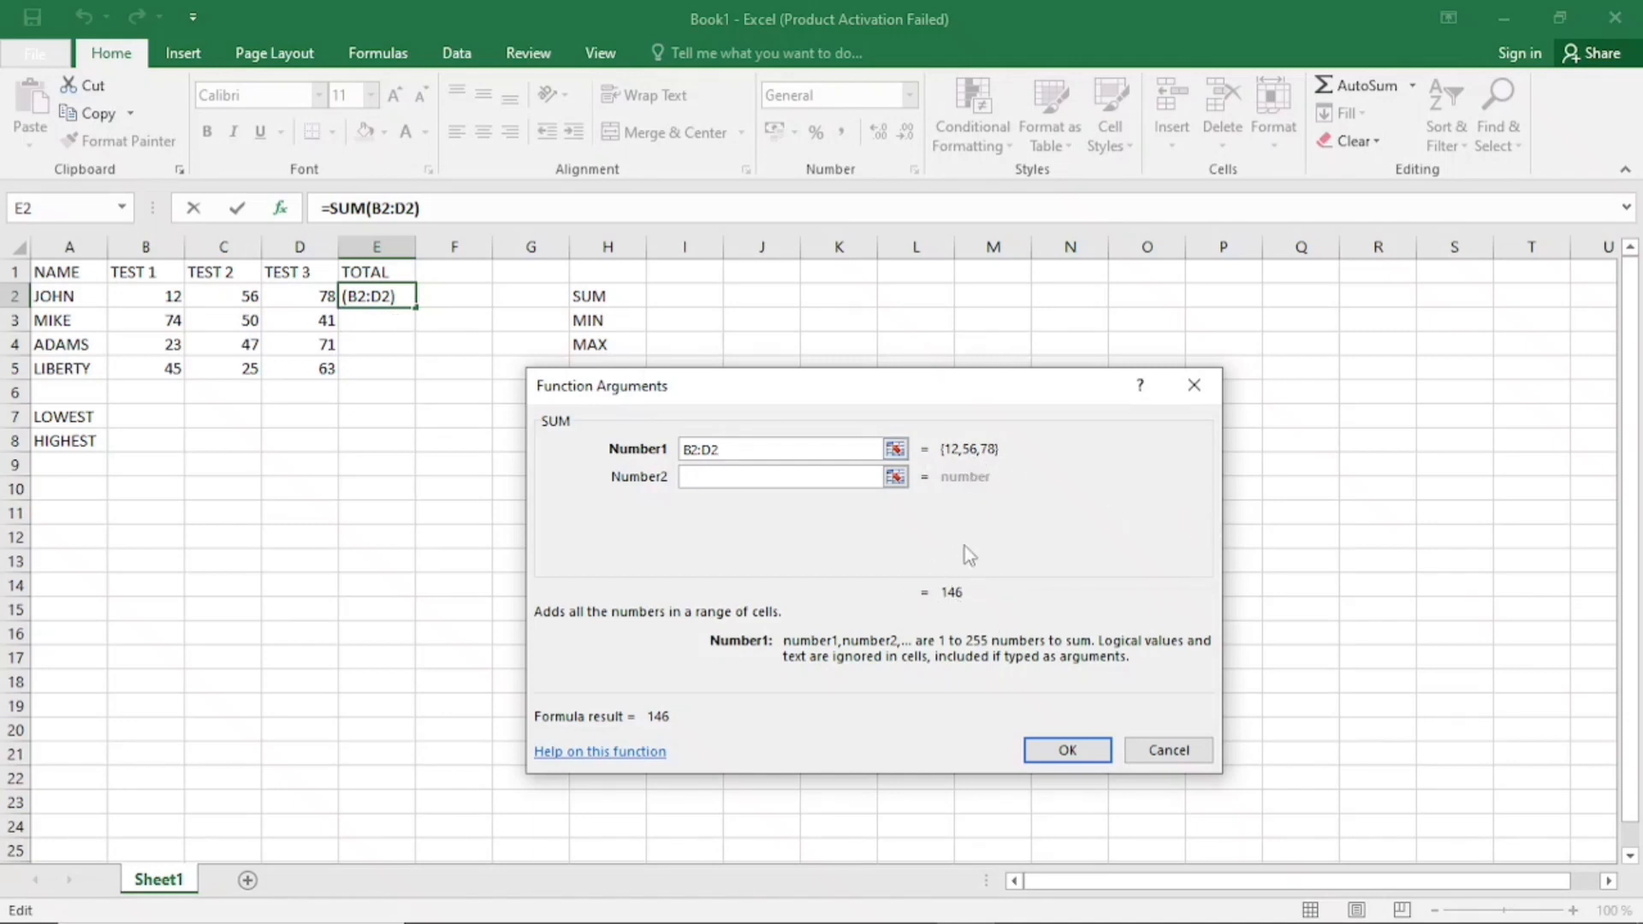
click(1065, 751)
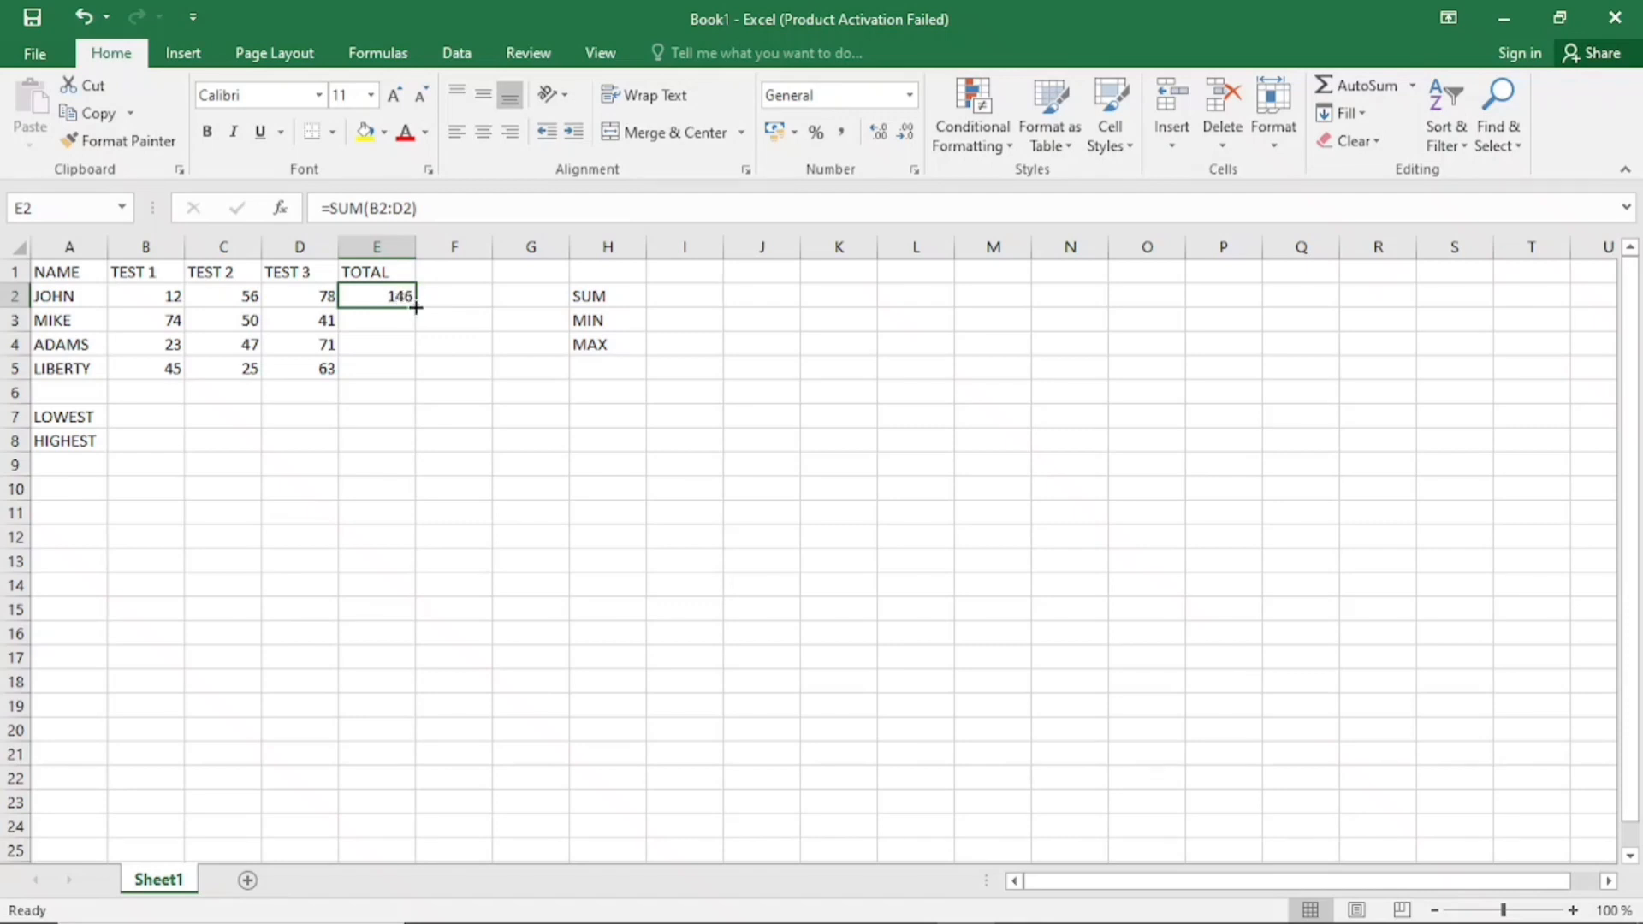
Fill the inserted SUM formula from E2 down to E5 and check the formulas in the total cells
drag(416, 308, 416, 310)
drag(416, 309, 417, 377)
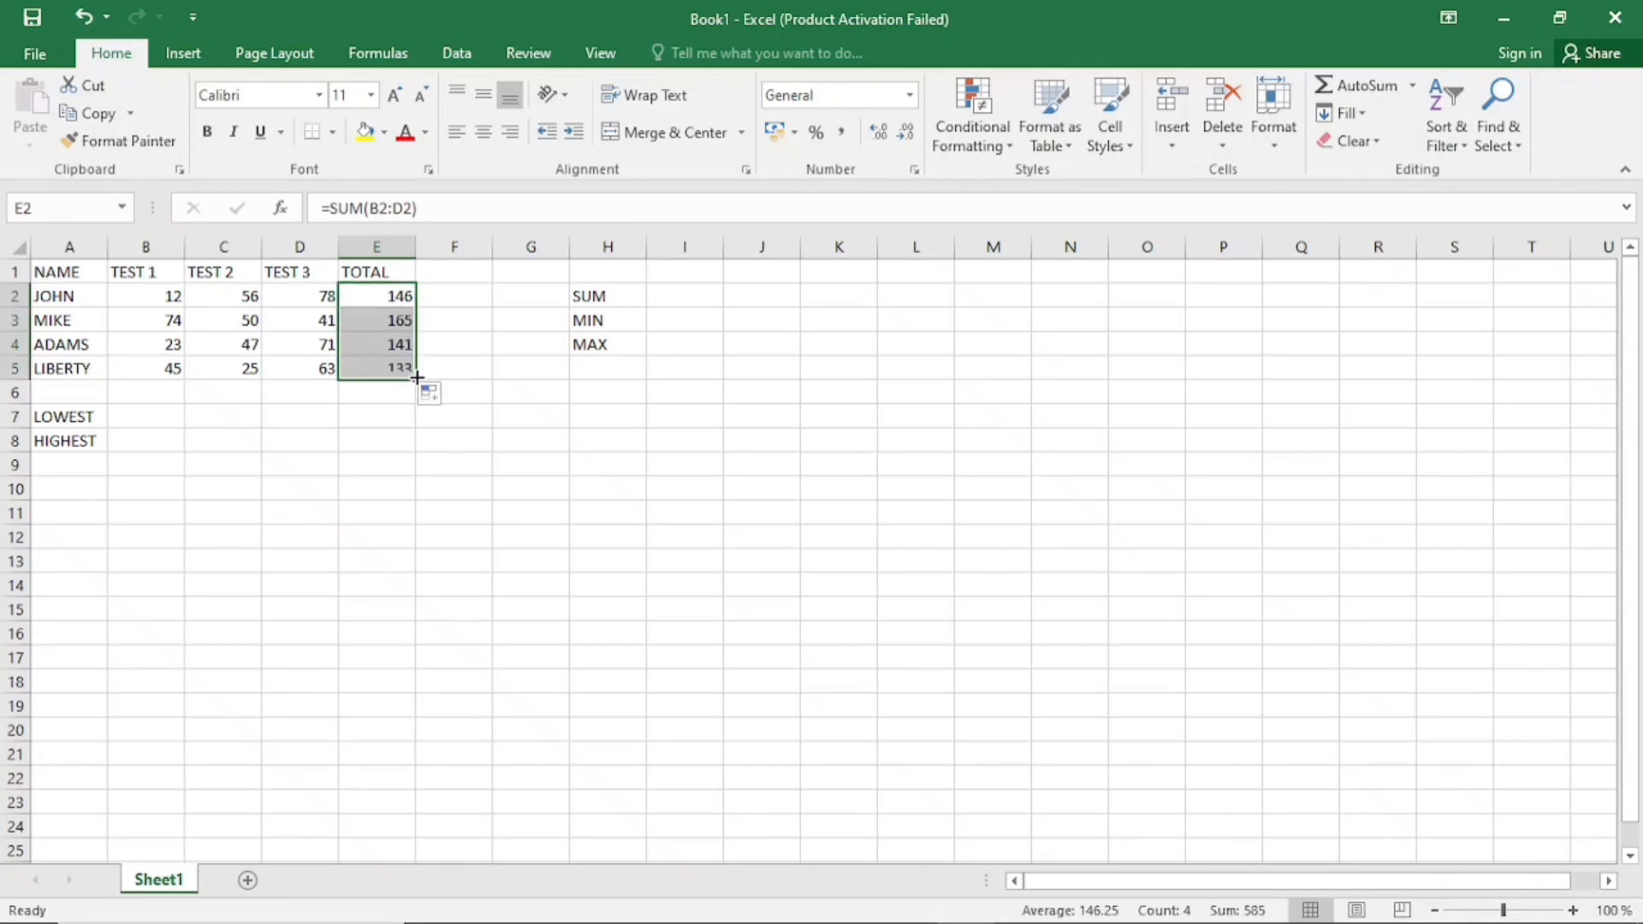
click(404, 342)
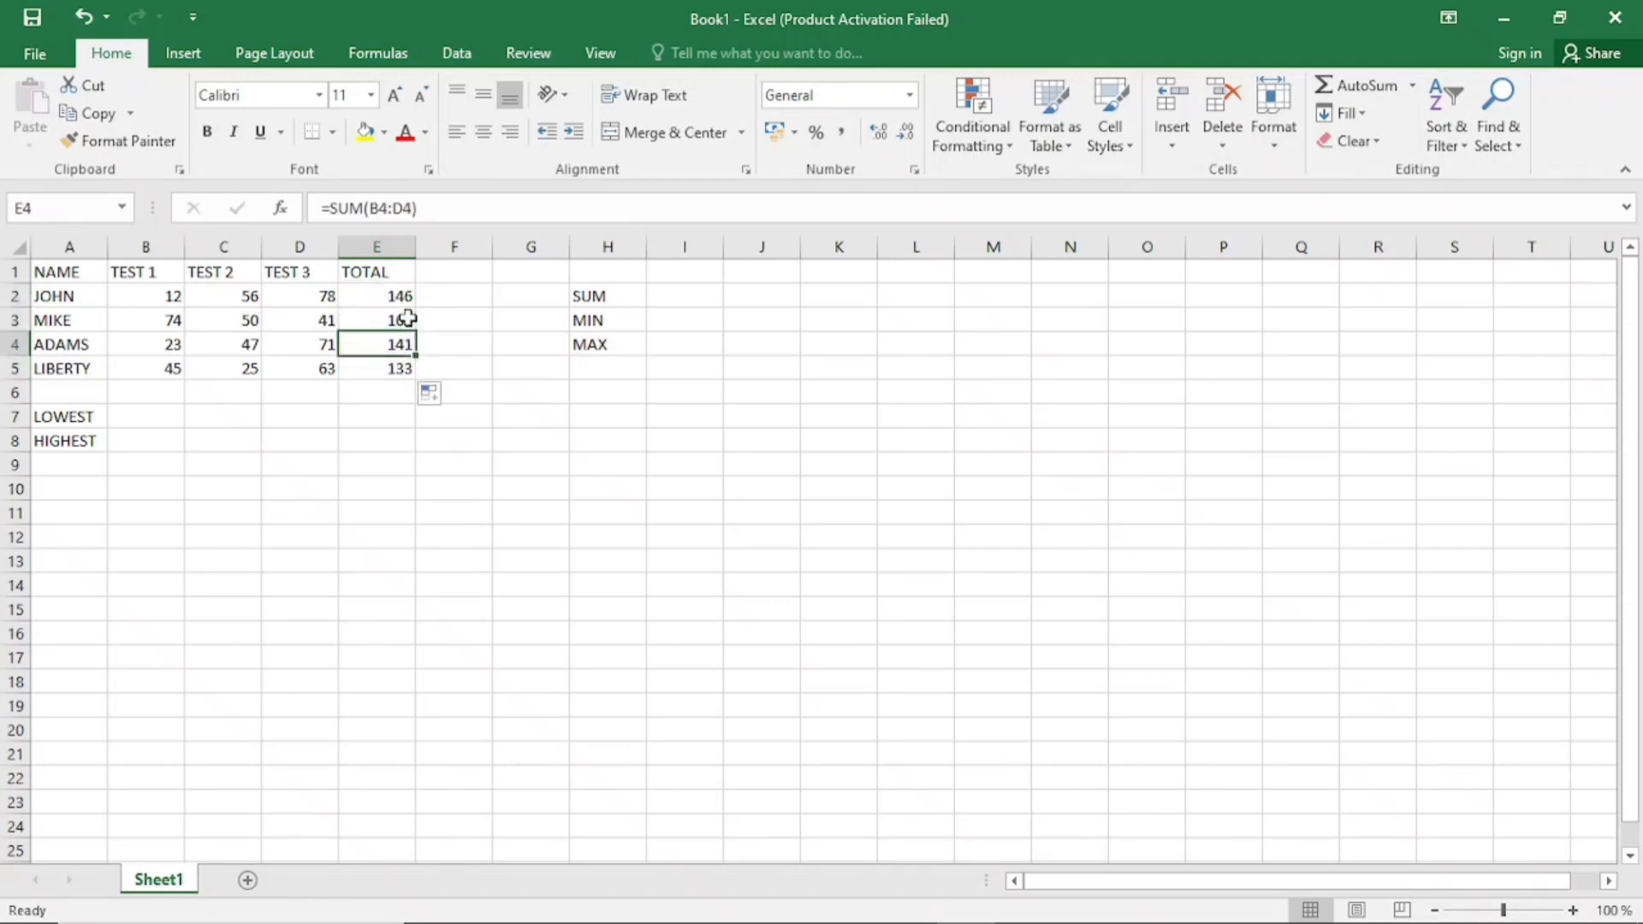
click(408, 319)
click(405, 292)
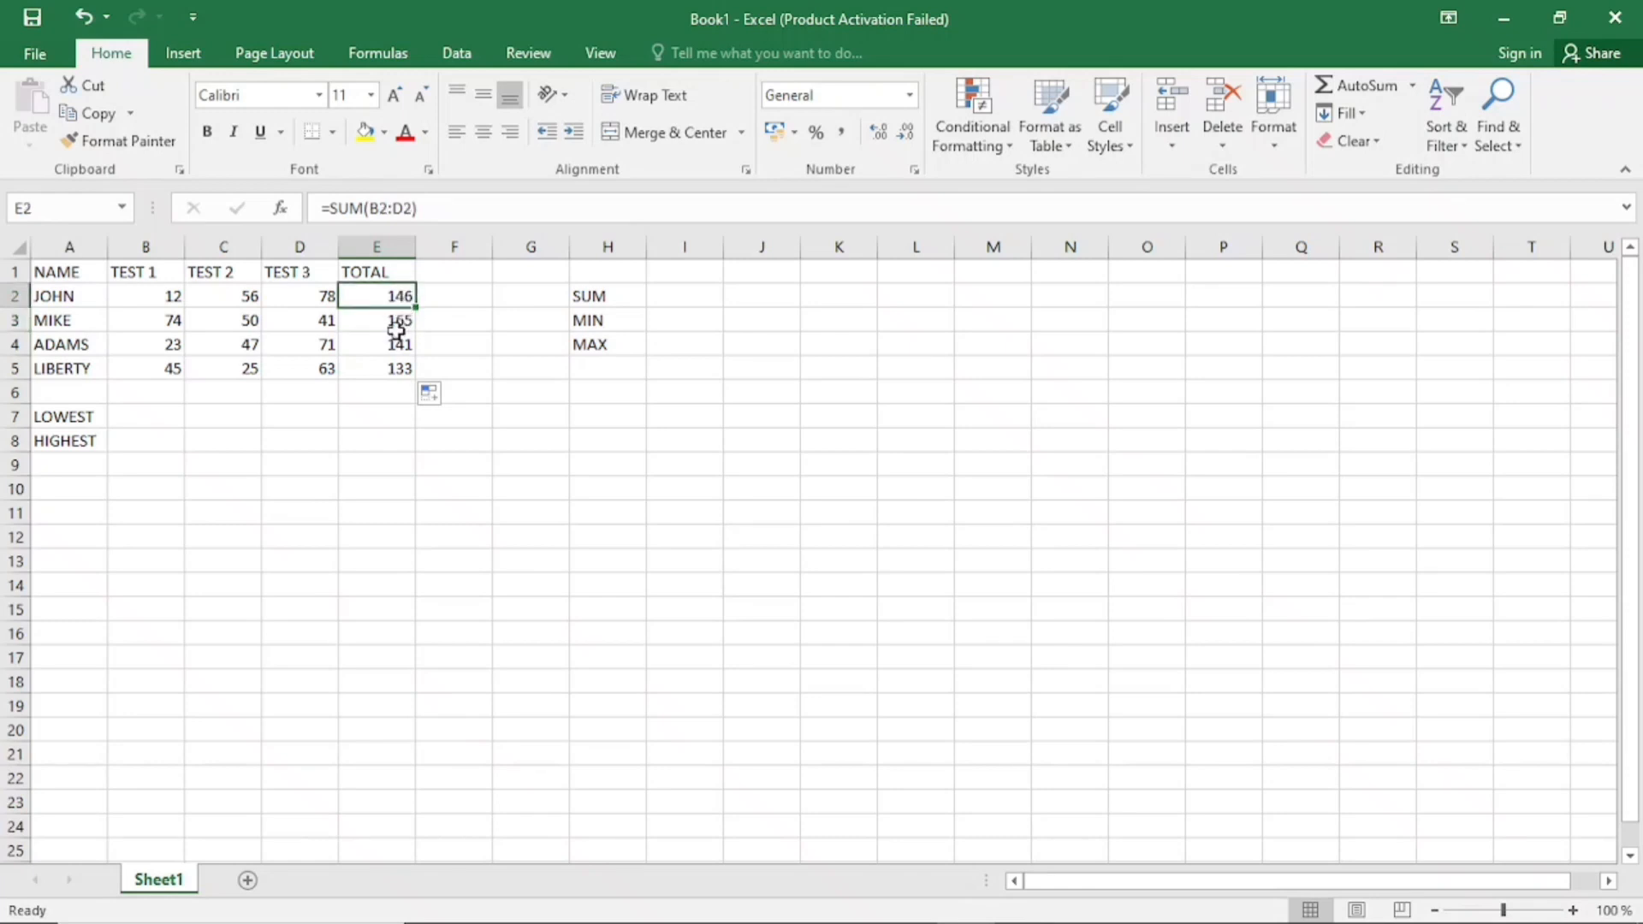
click(397, 322)
click(400, 345)
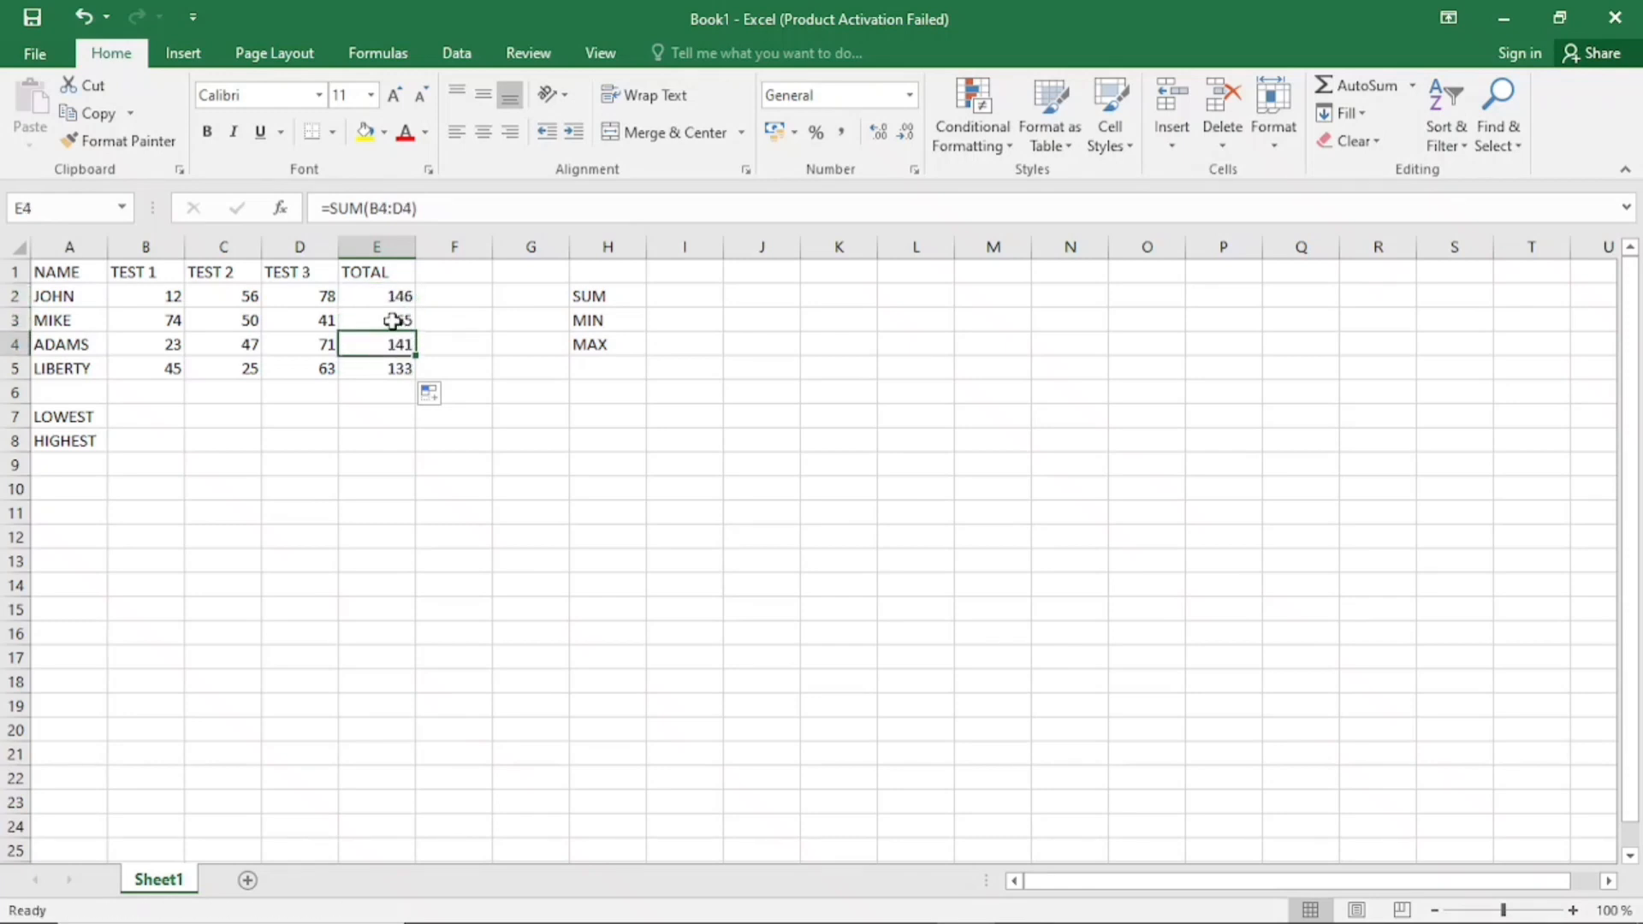
Undo the filled totals and the SUM formula inserted in E2
click(386, 299)
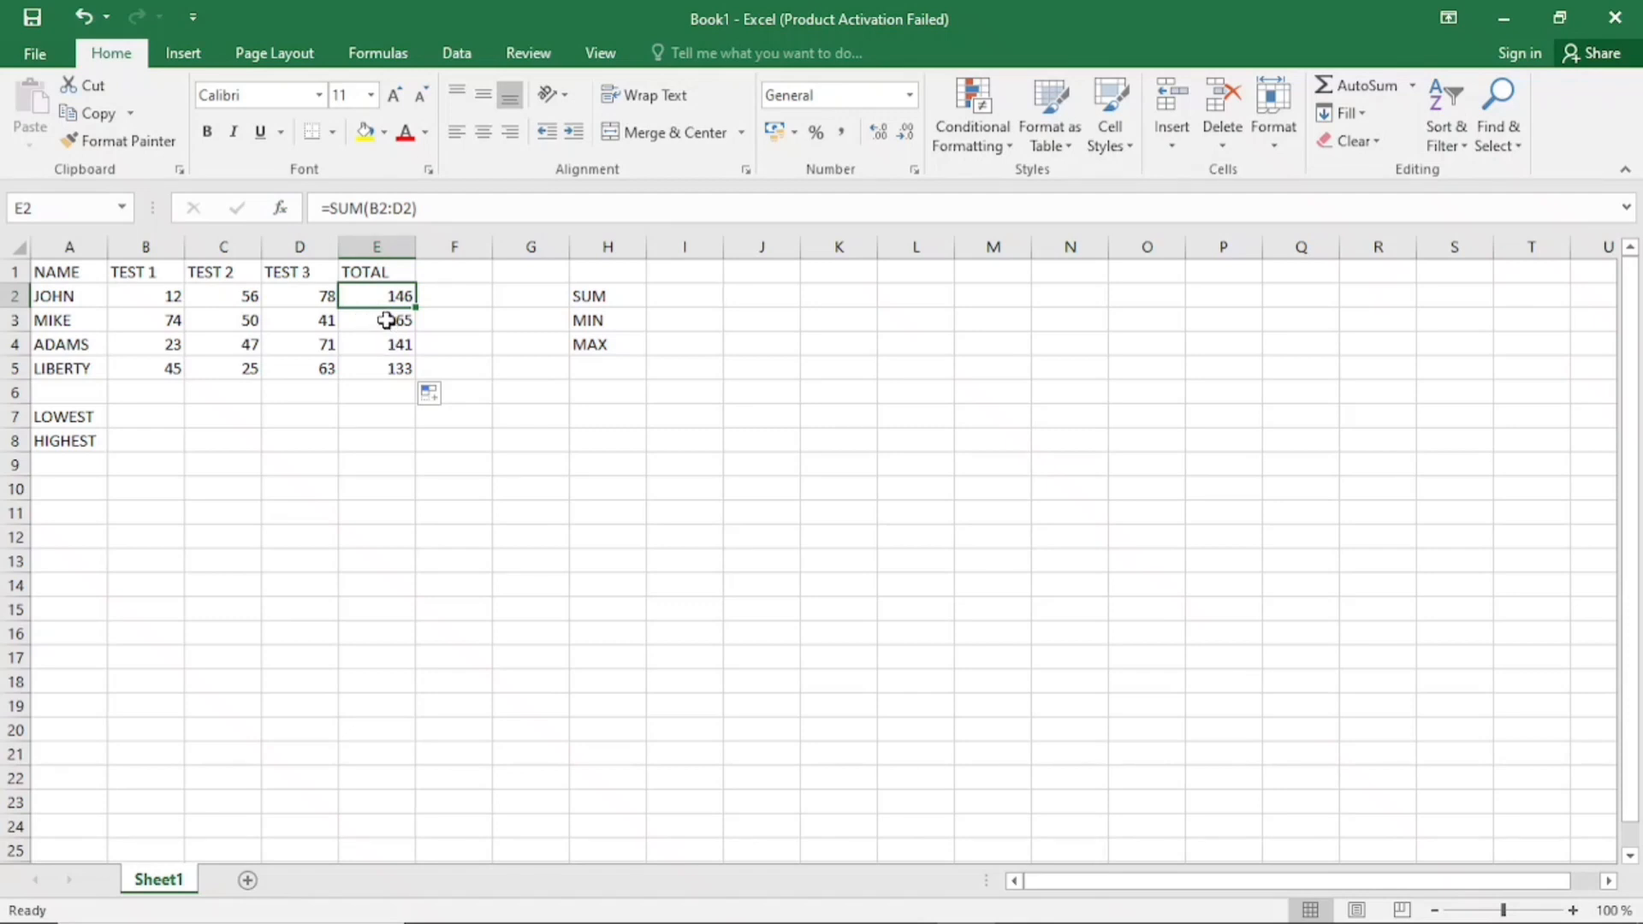
click(85, 19)
click(86, 18)
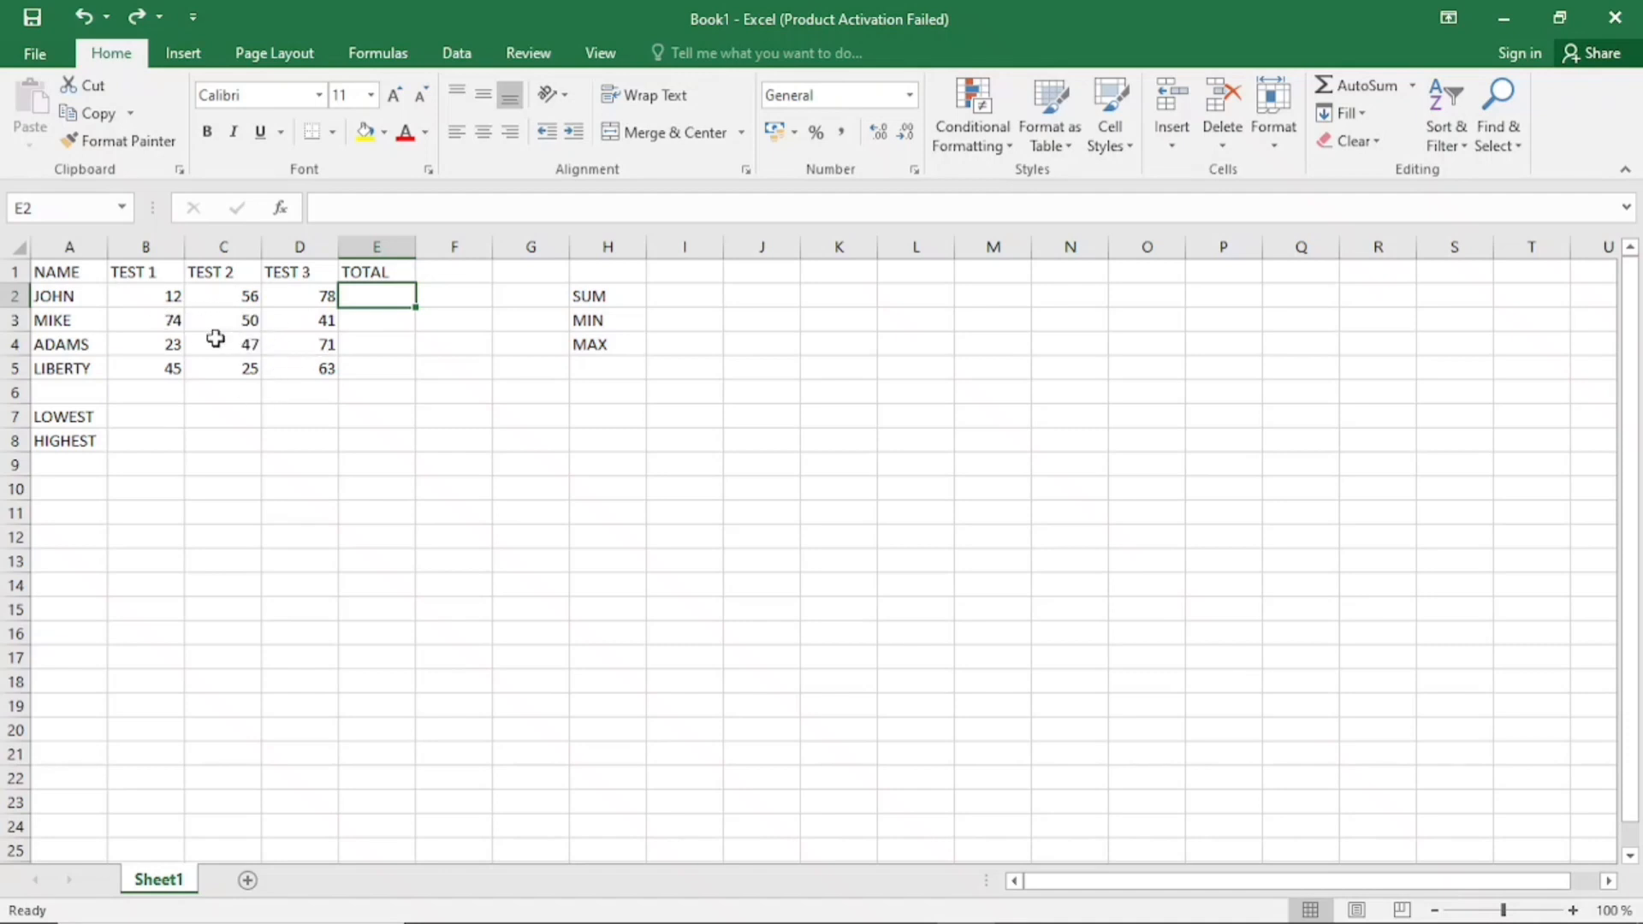
Total all four rows at once by applying AutoSum to B2:E5, the scores together with the empty TOTAL cells
click(139, 297)
drag(171, 304, 300, 368)
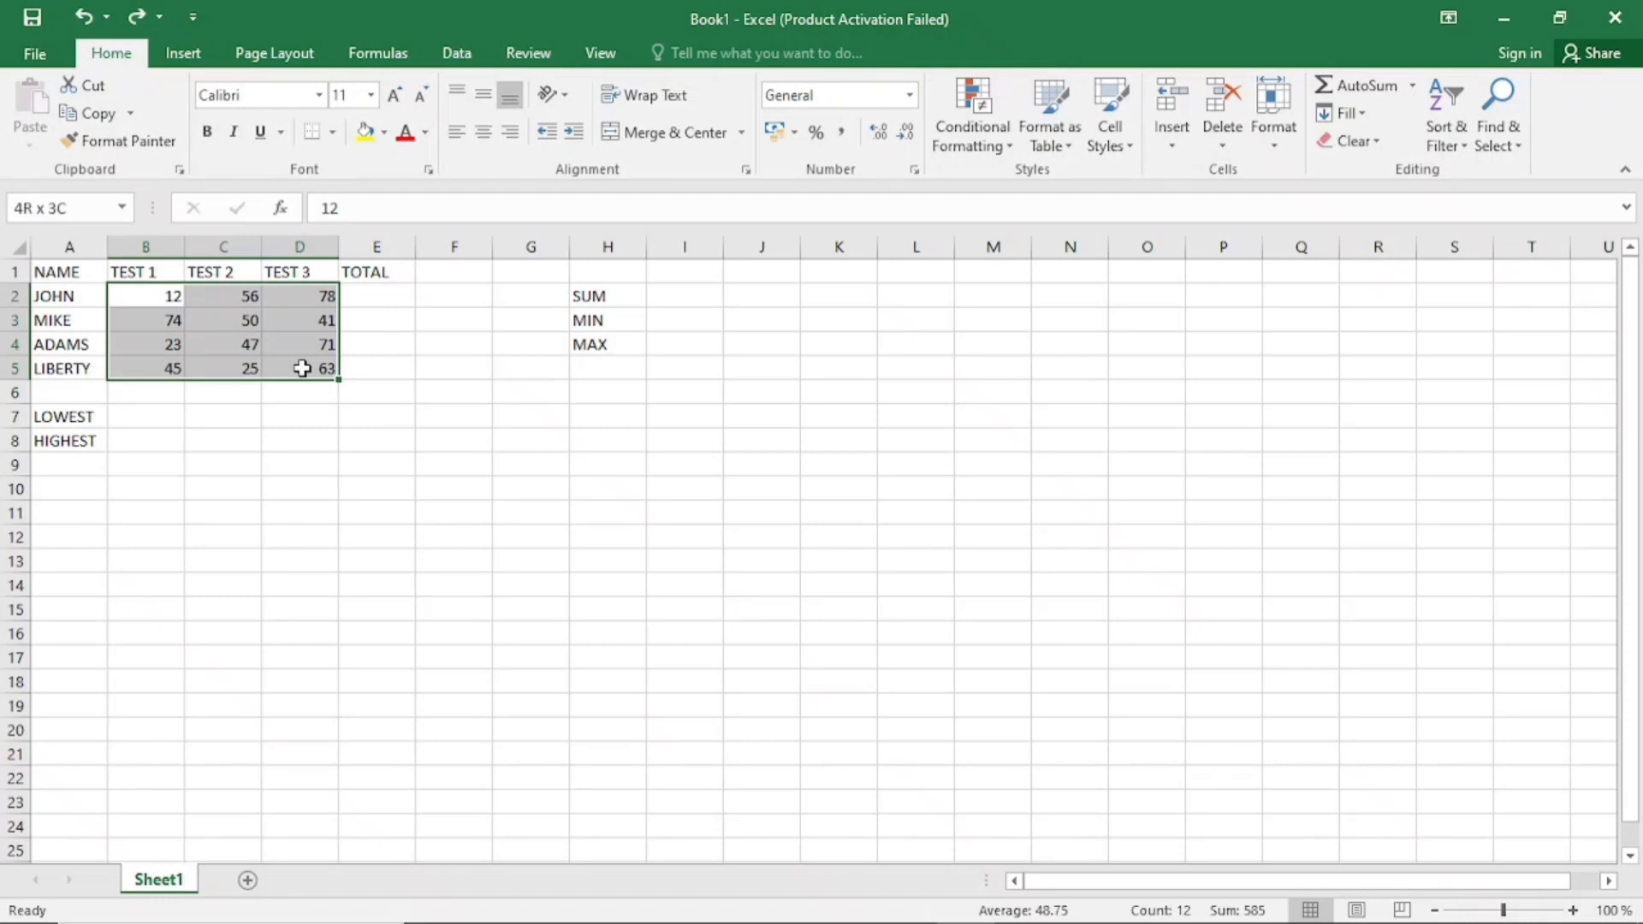
drag(302, 368, 301, 366)
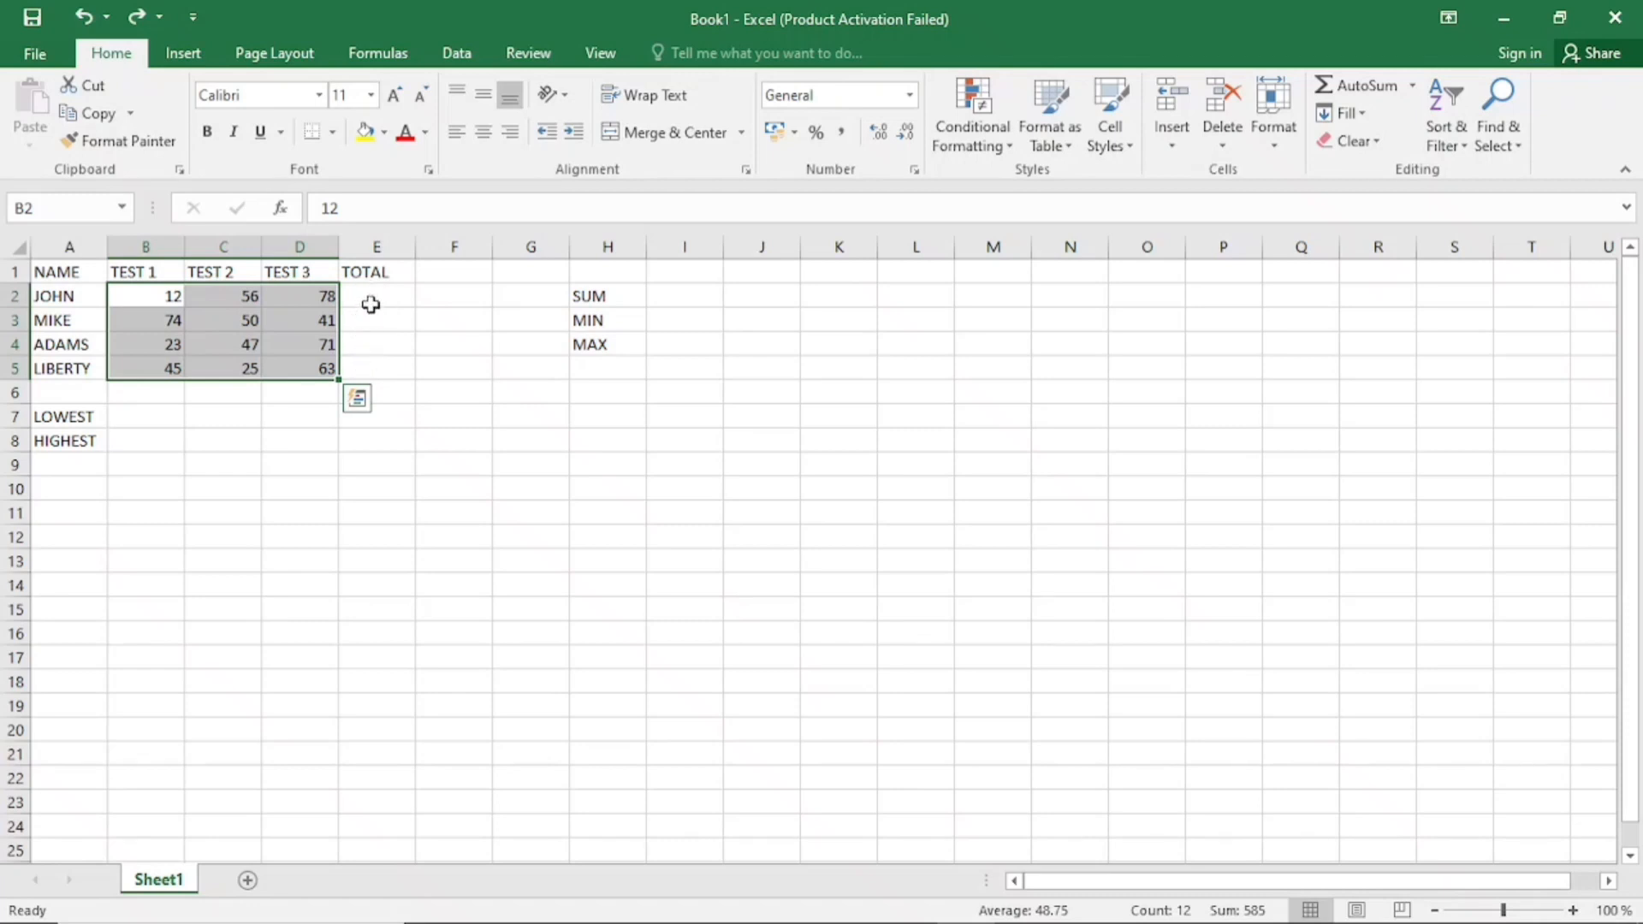
key(shift+Right)
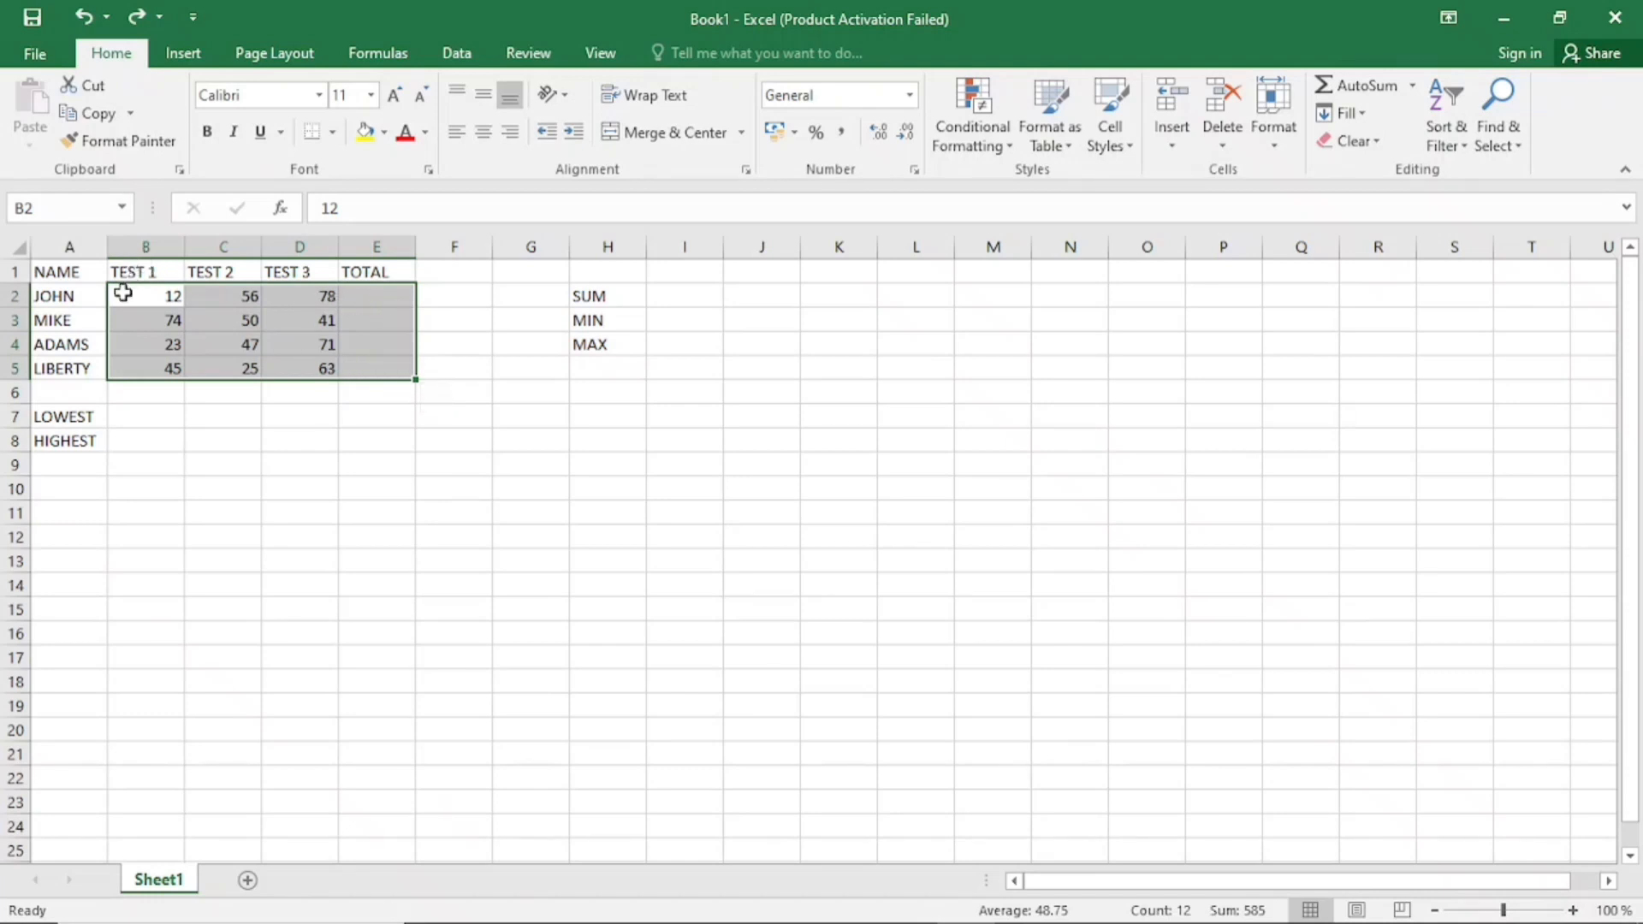
drag(121, 294, 371, 371)
key(alt)
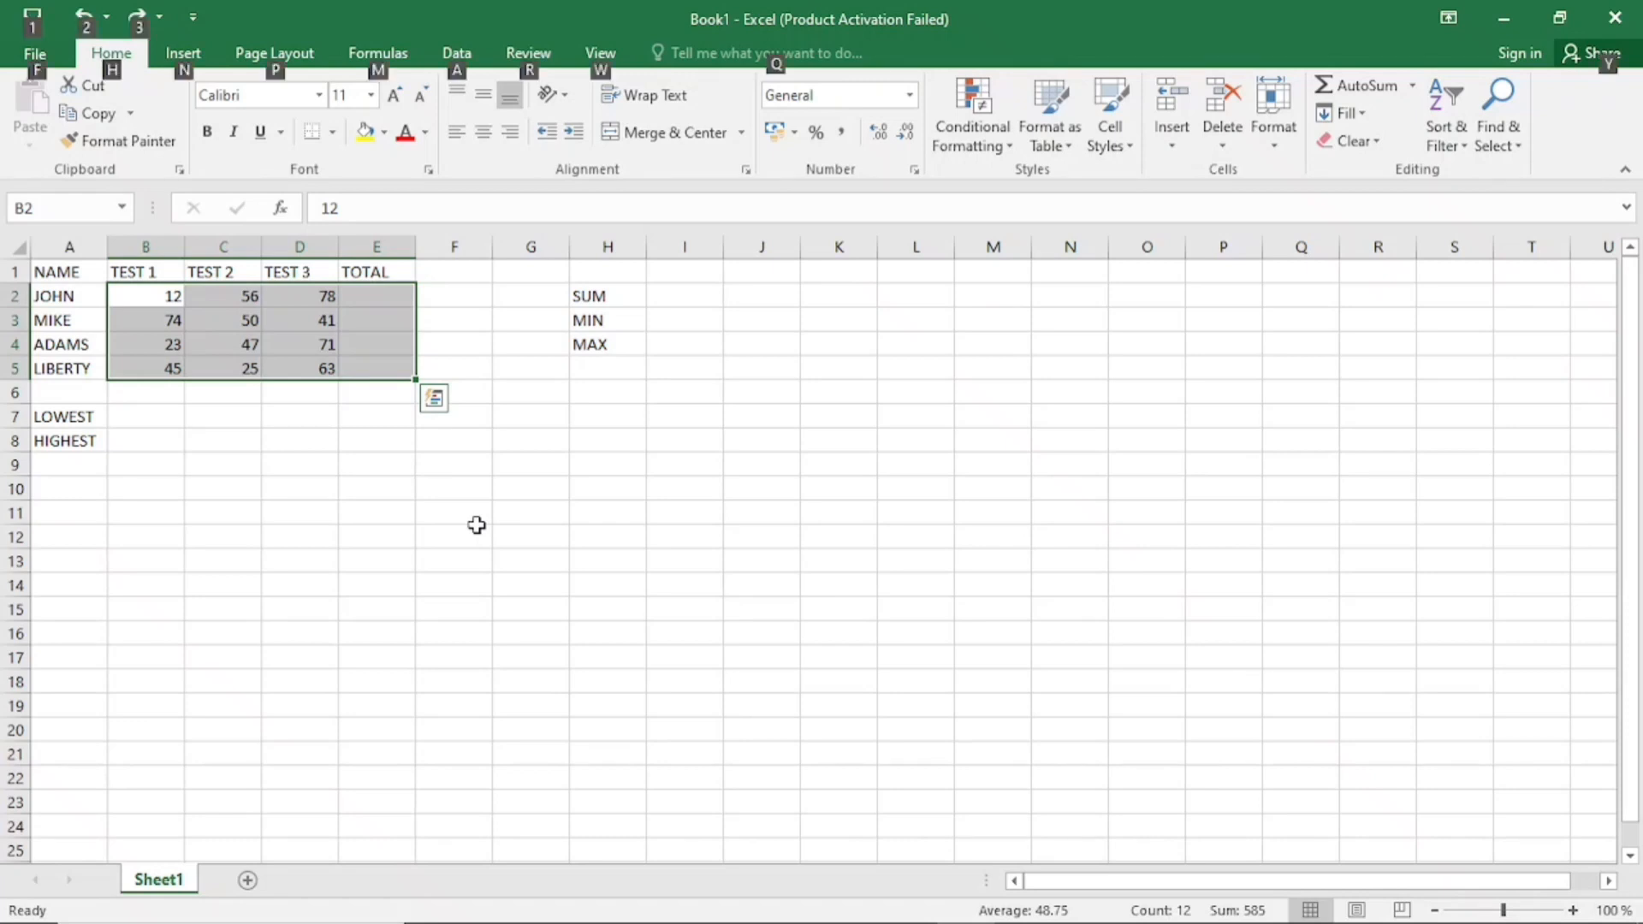
key(alt+equal)
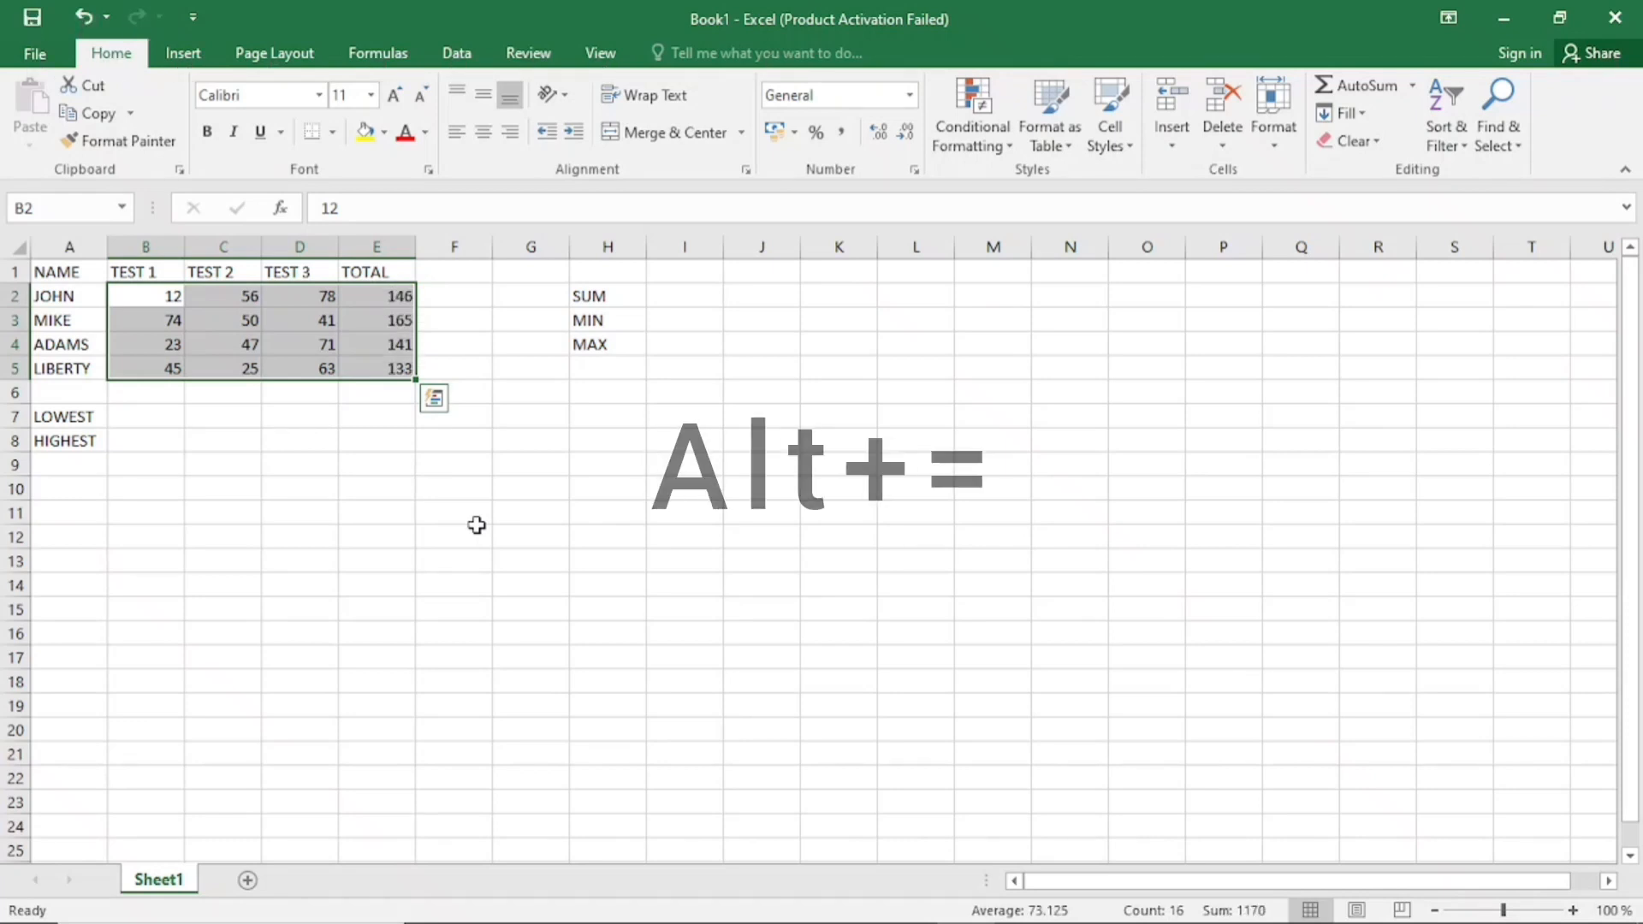
Examine the SUM formulas that AutoSum placed in the total cells E2:E5
click(383, 296)
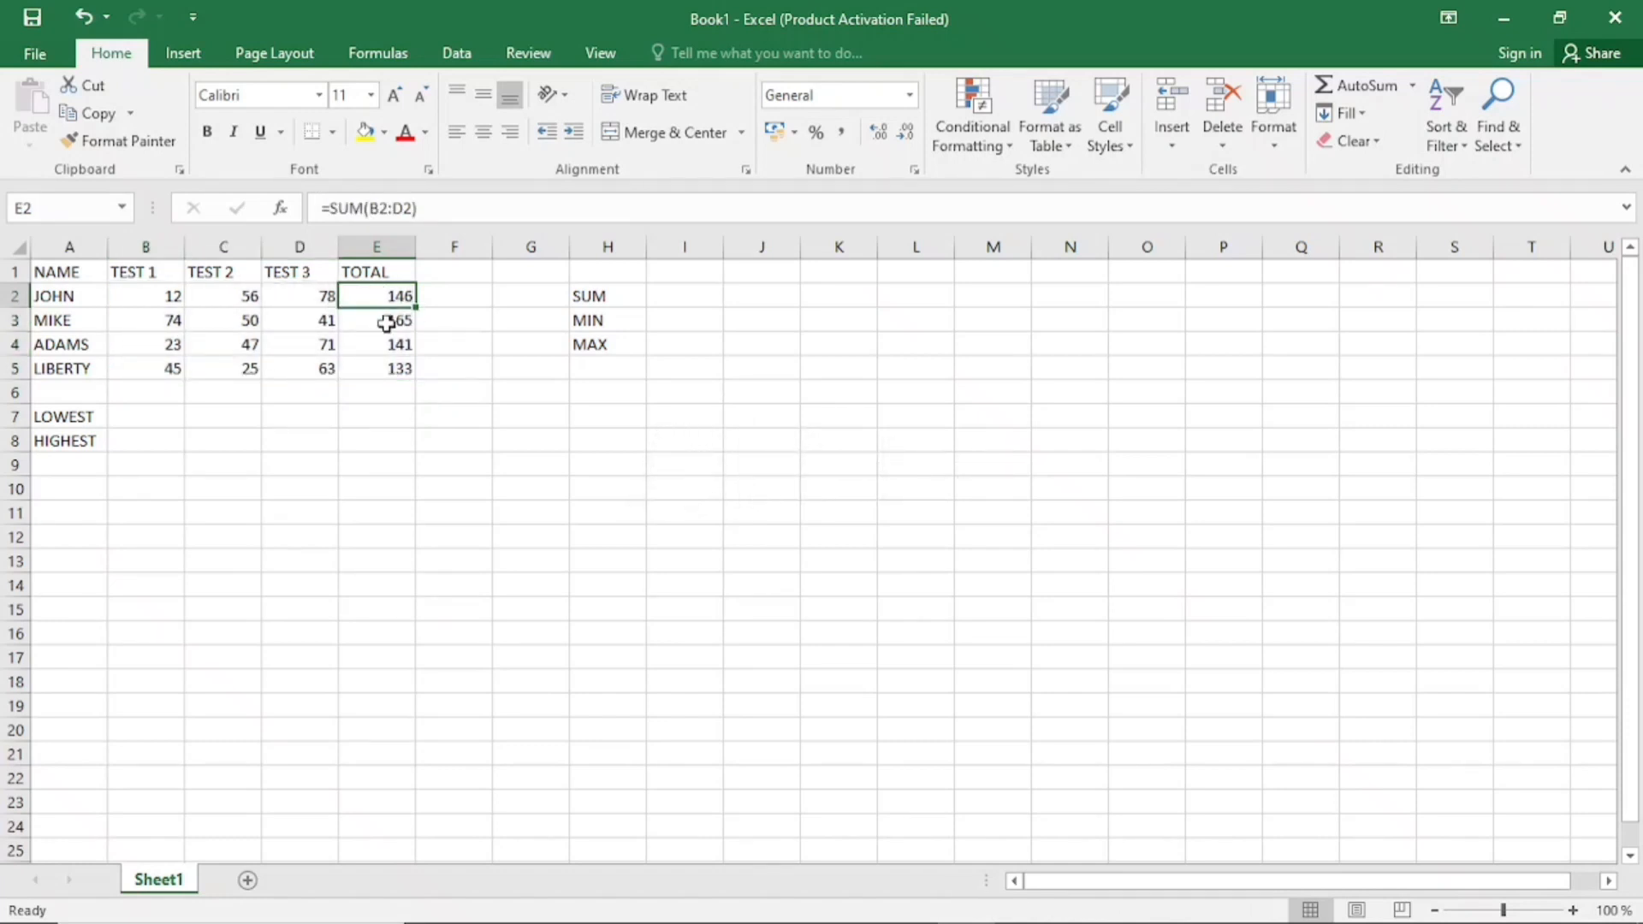
click(387, 323)
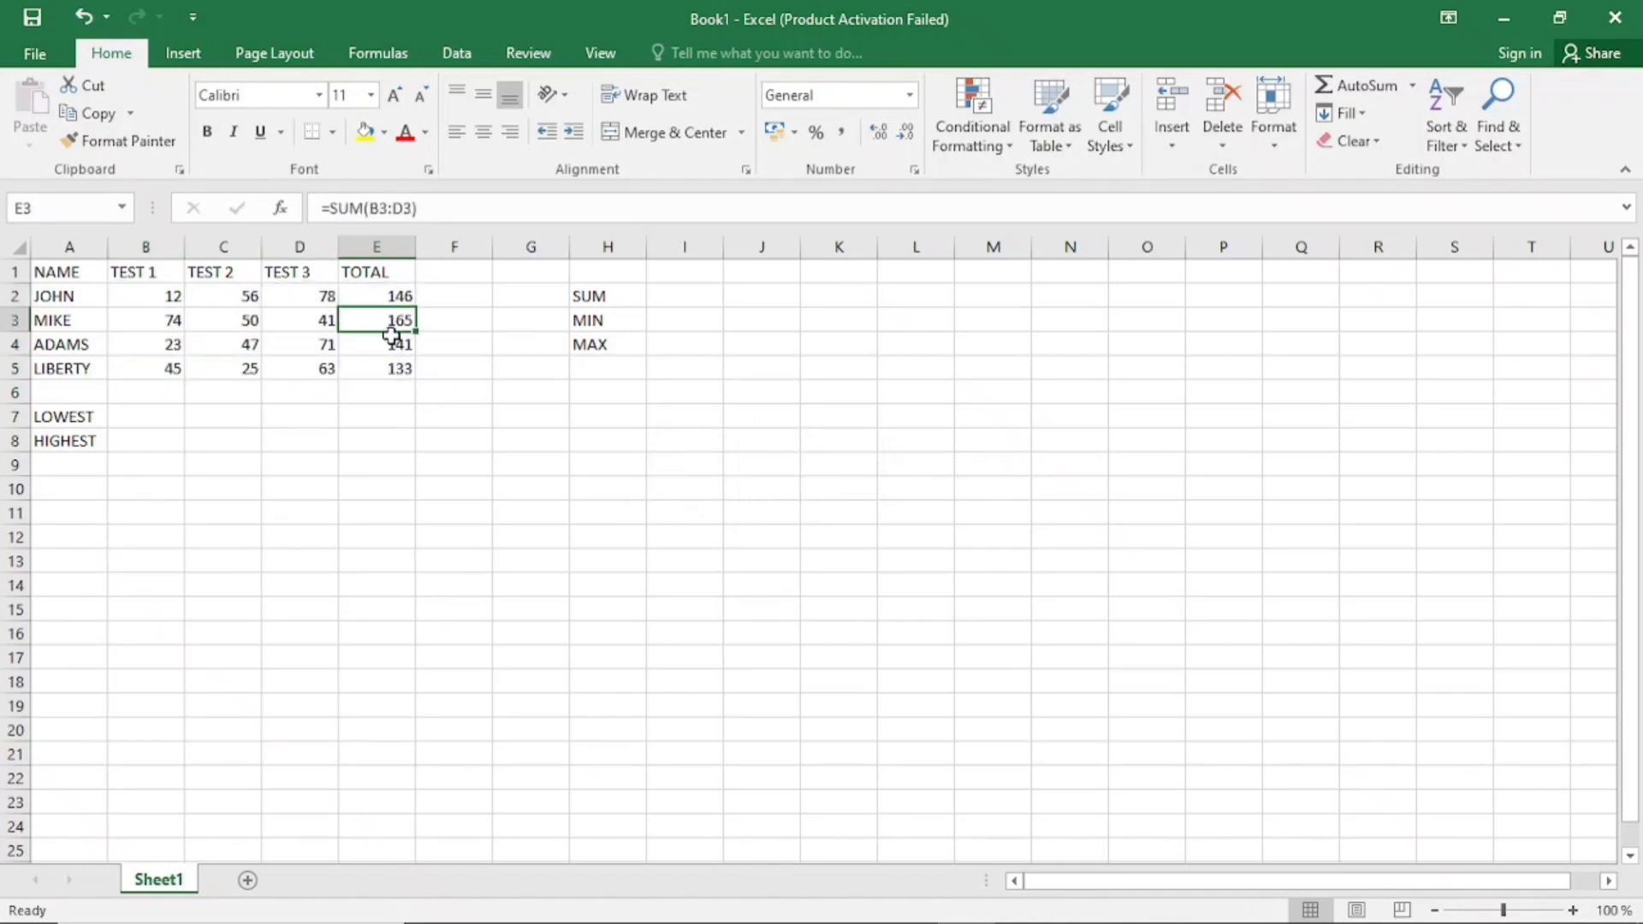
click(394, 343)
click(395, 367)
click(394, 320)
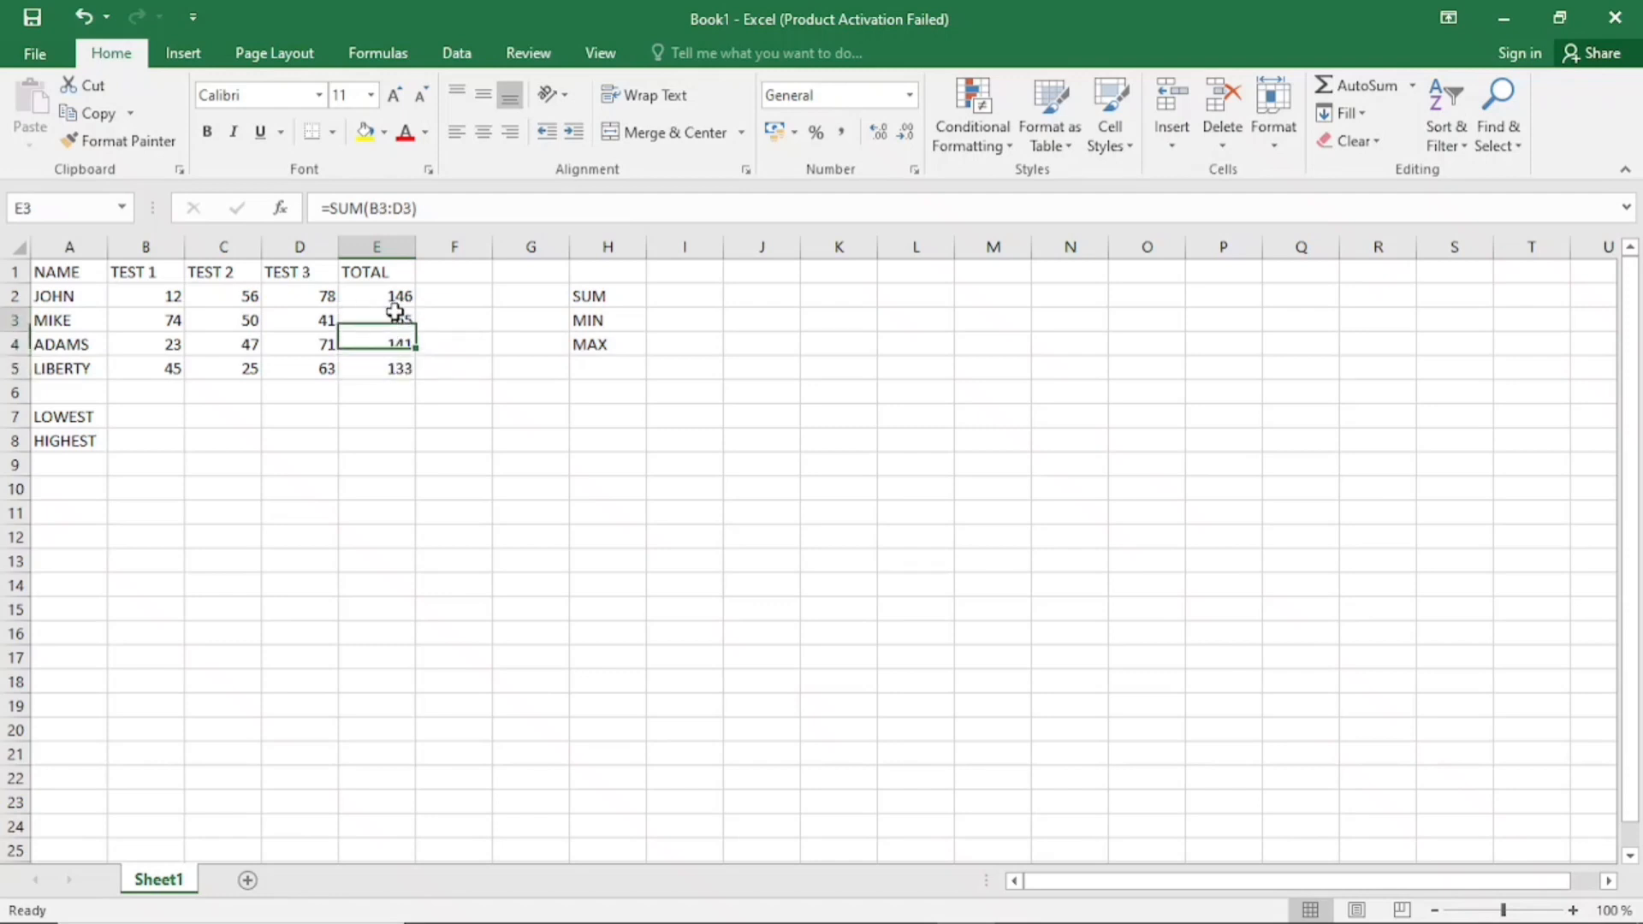
click(398, 295)
click(396, 321)
click(396, 346)
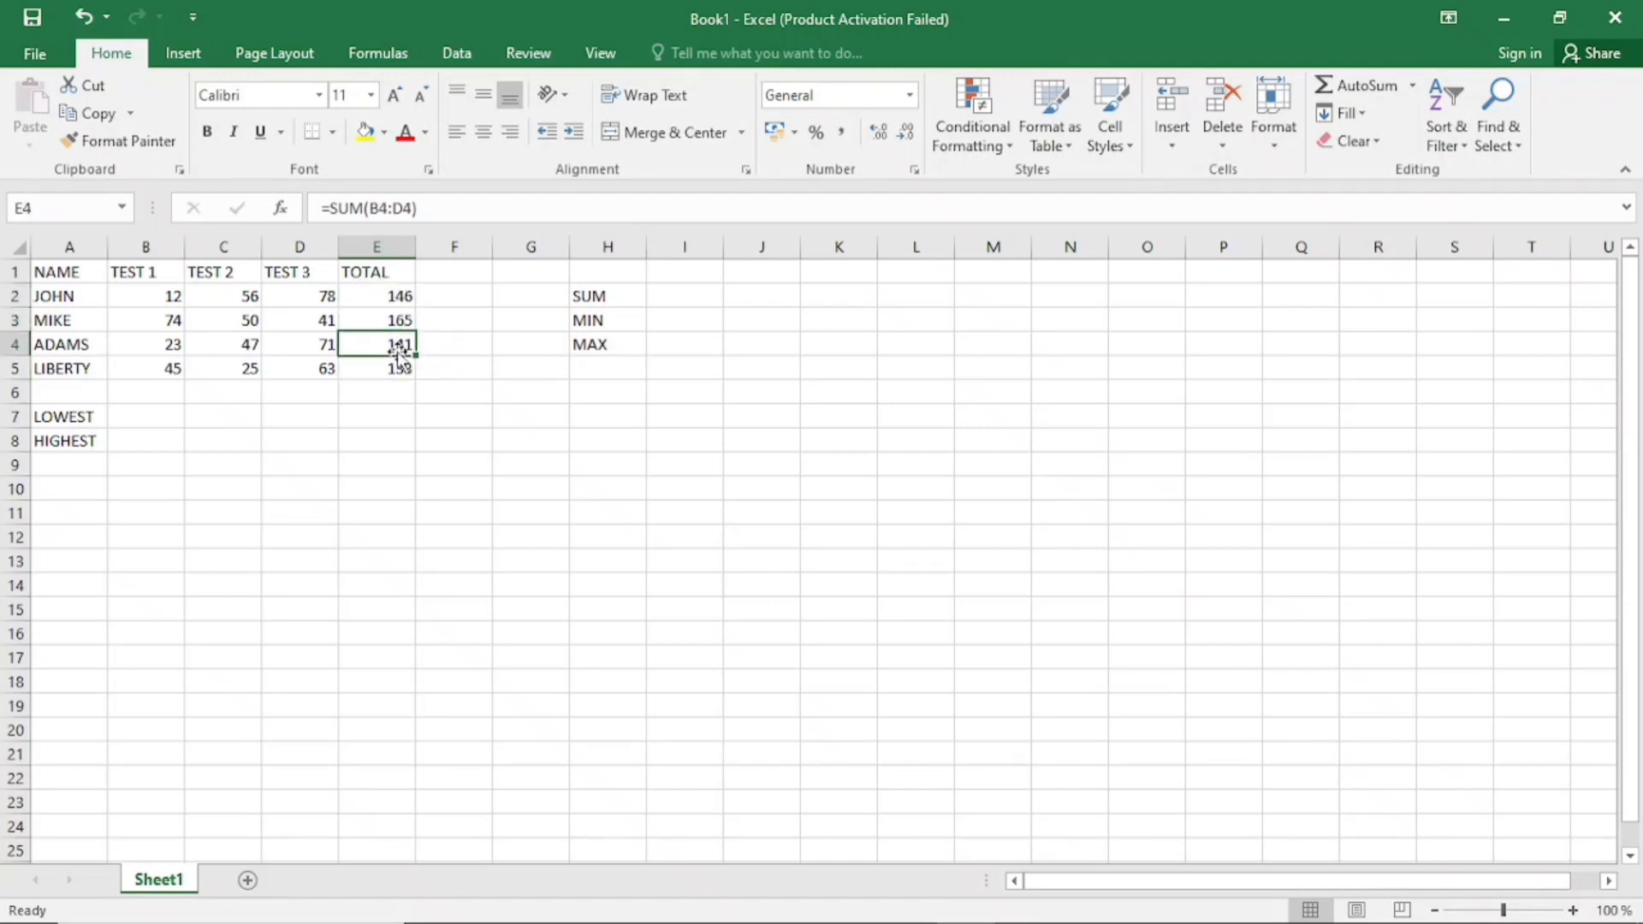
click(398, 317)
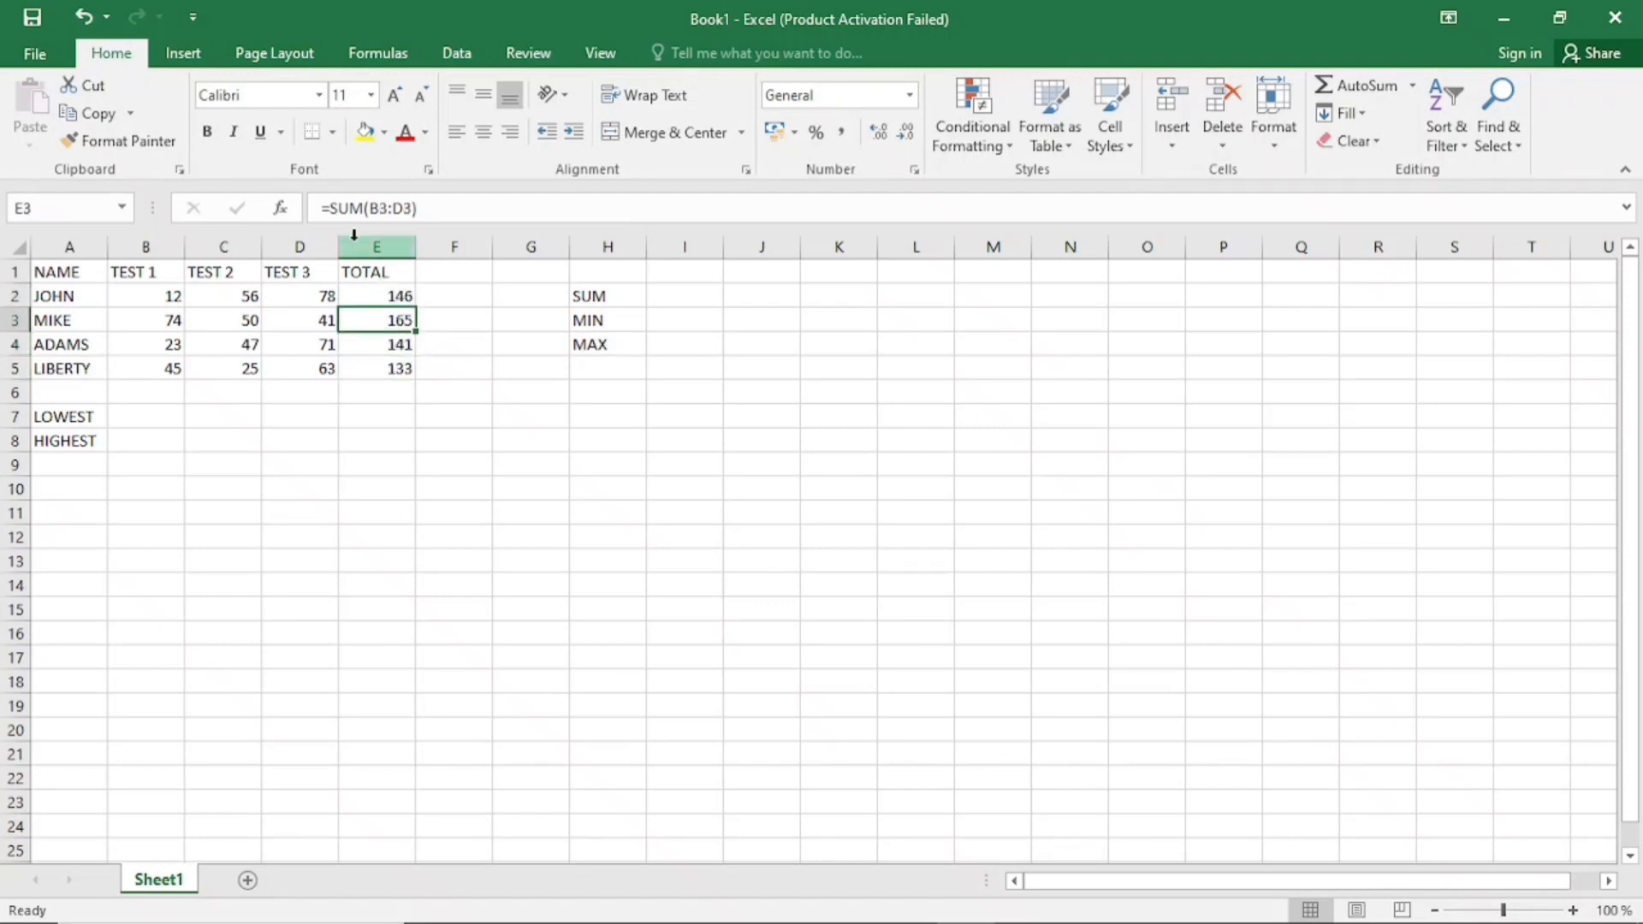
Undo the AutoSum totals, sum the rows of B2:E5 again in one go, and check the formulas in E2:E5
click(72, 18)
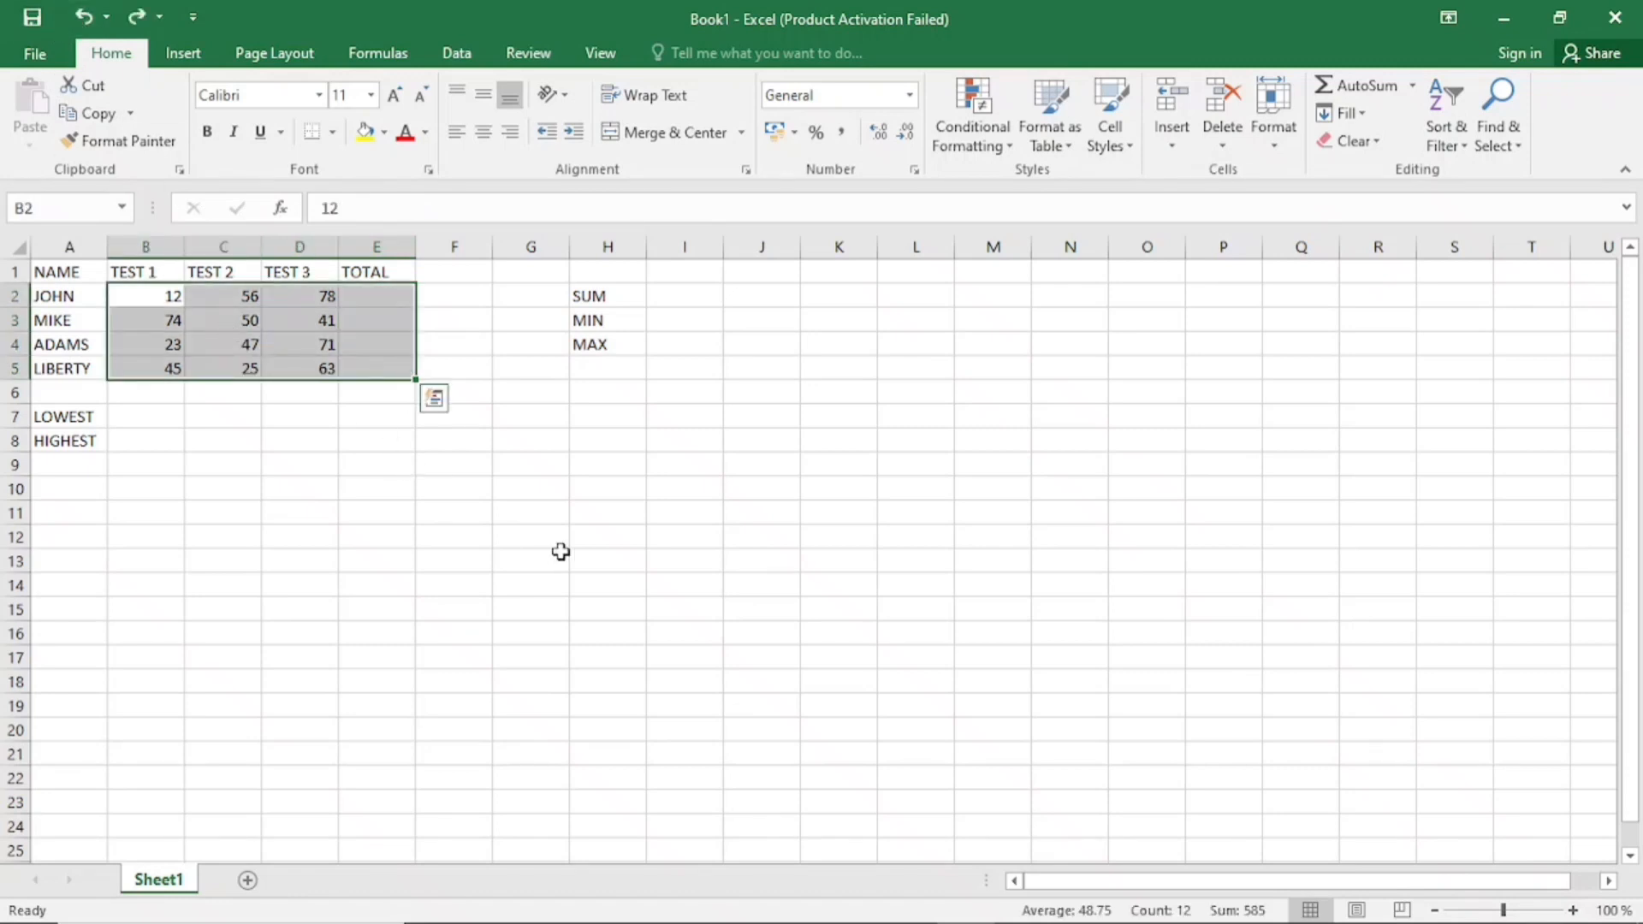
key(alt)
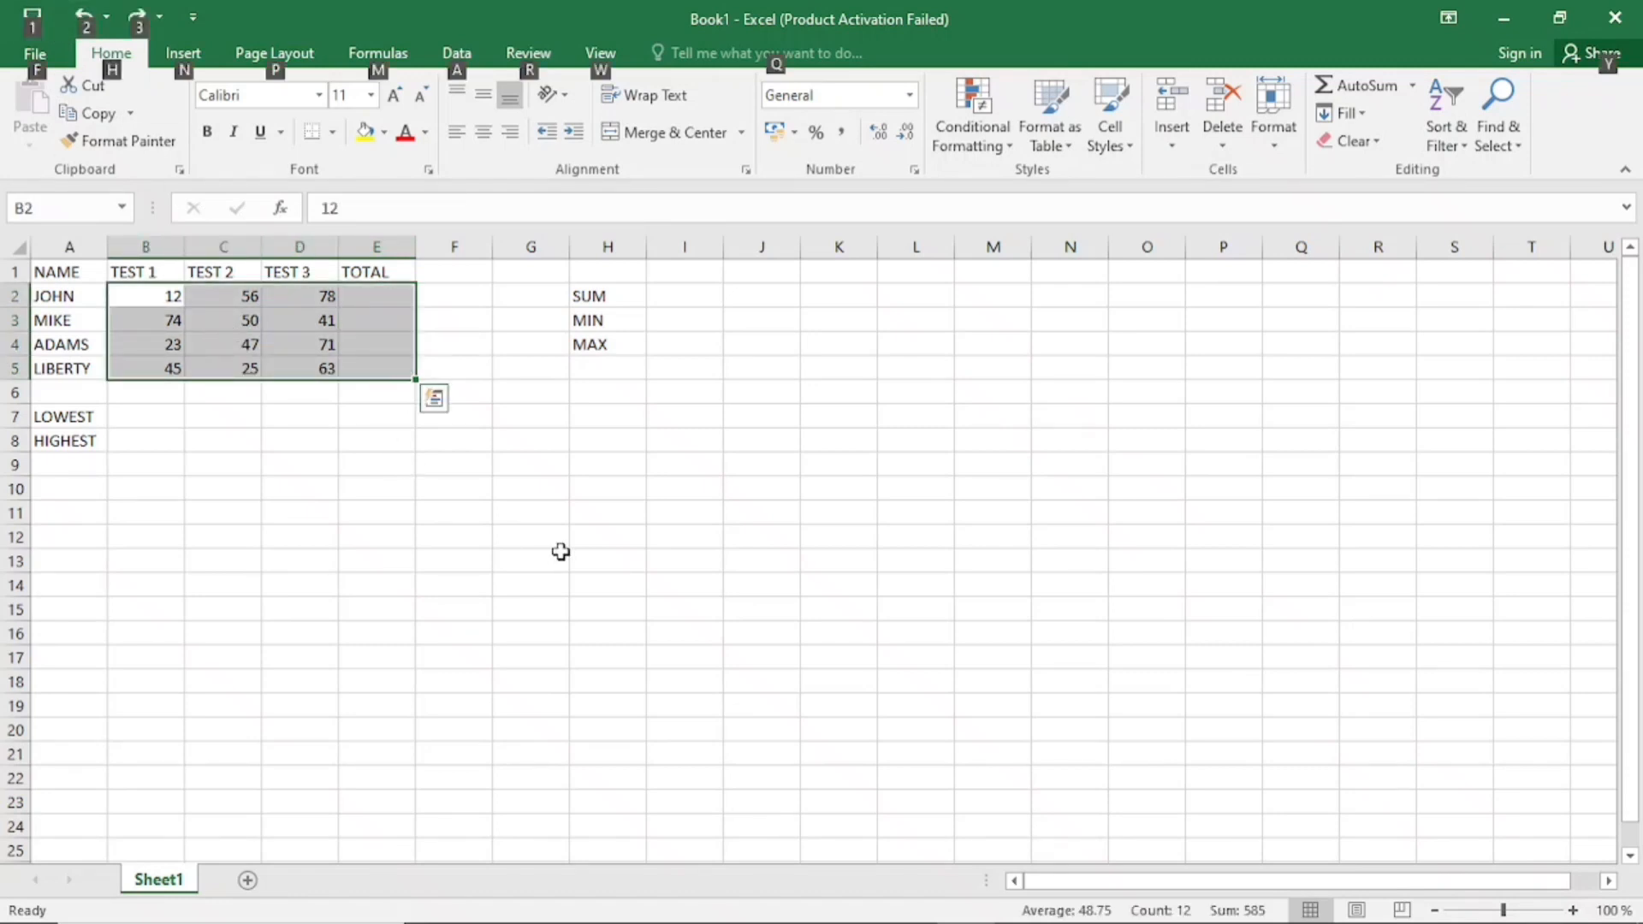
key(alt+=)
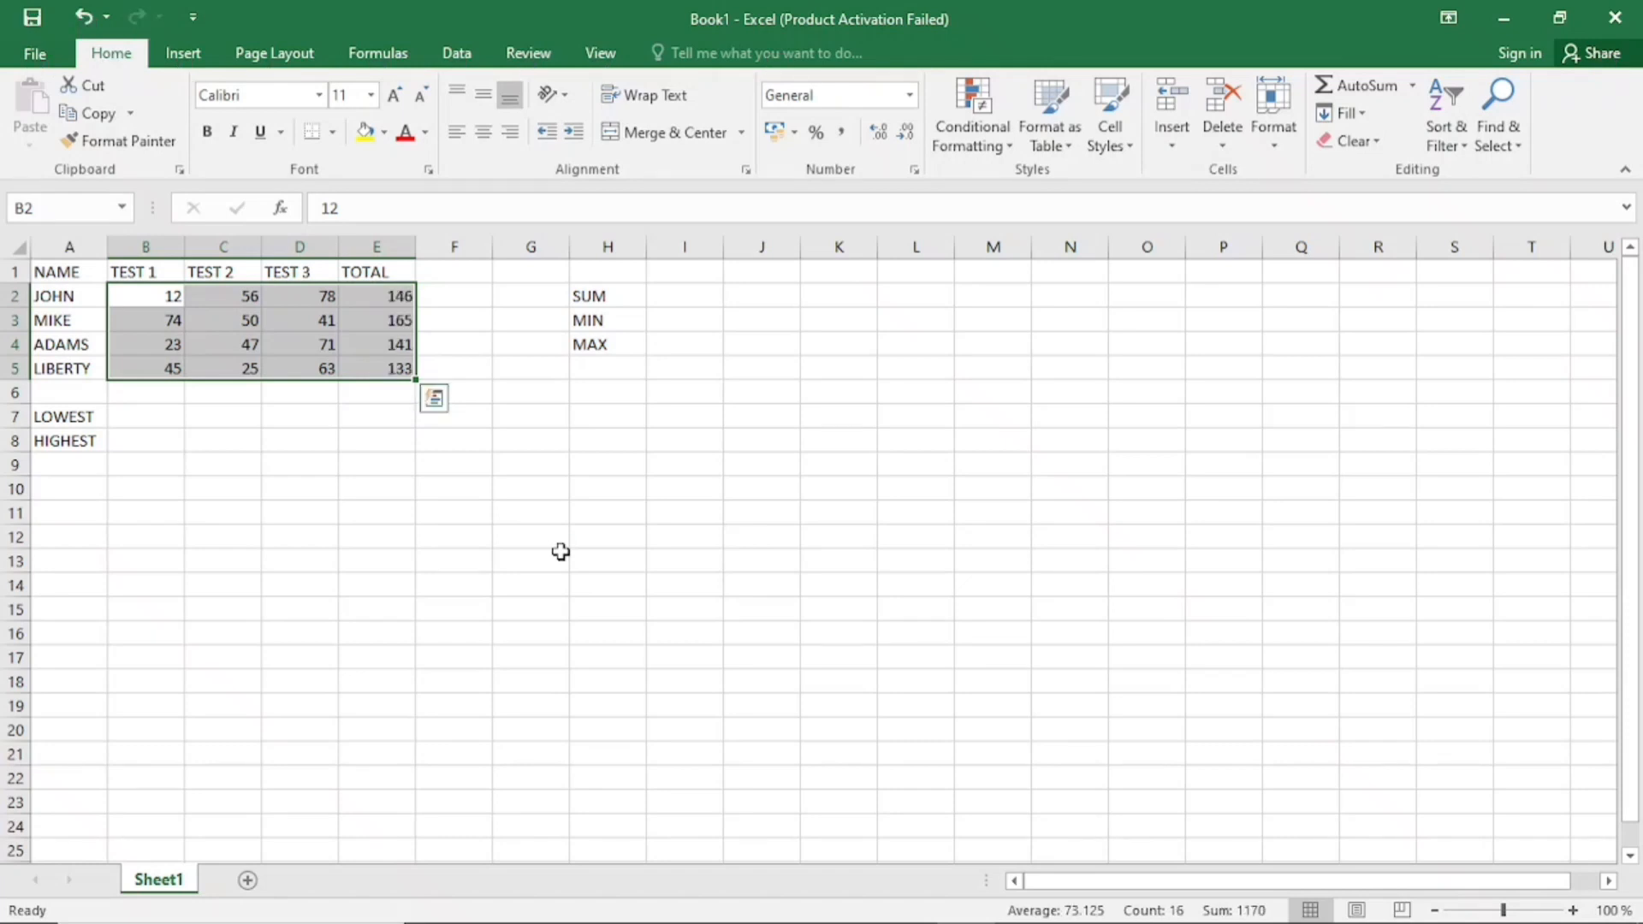
click(387, 340)
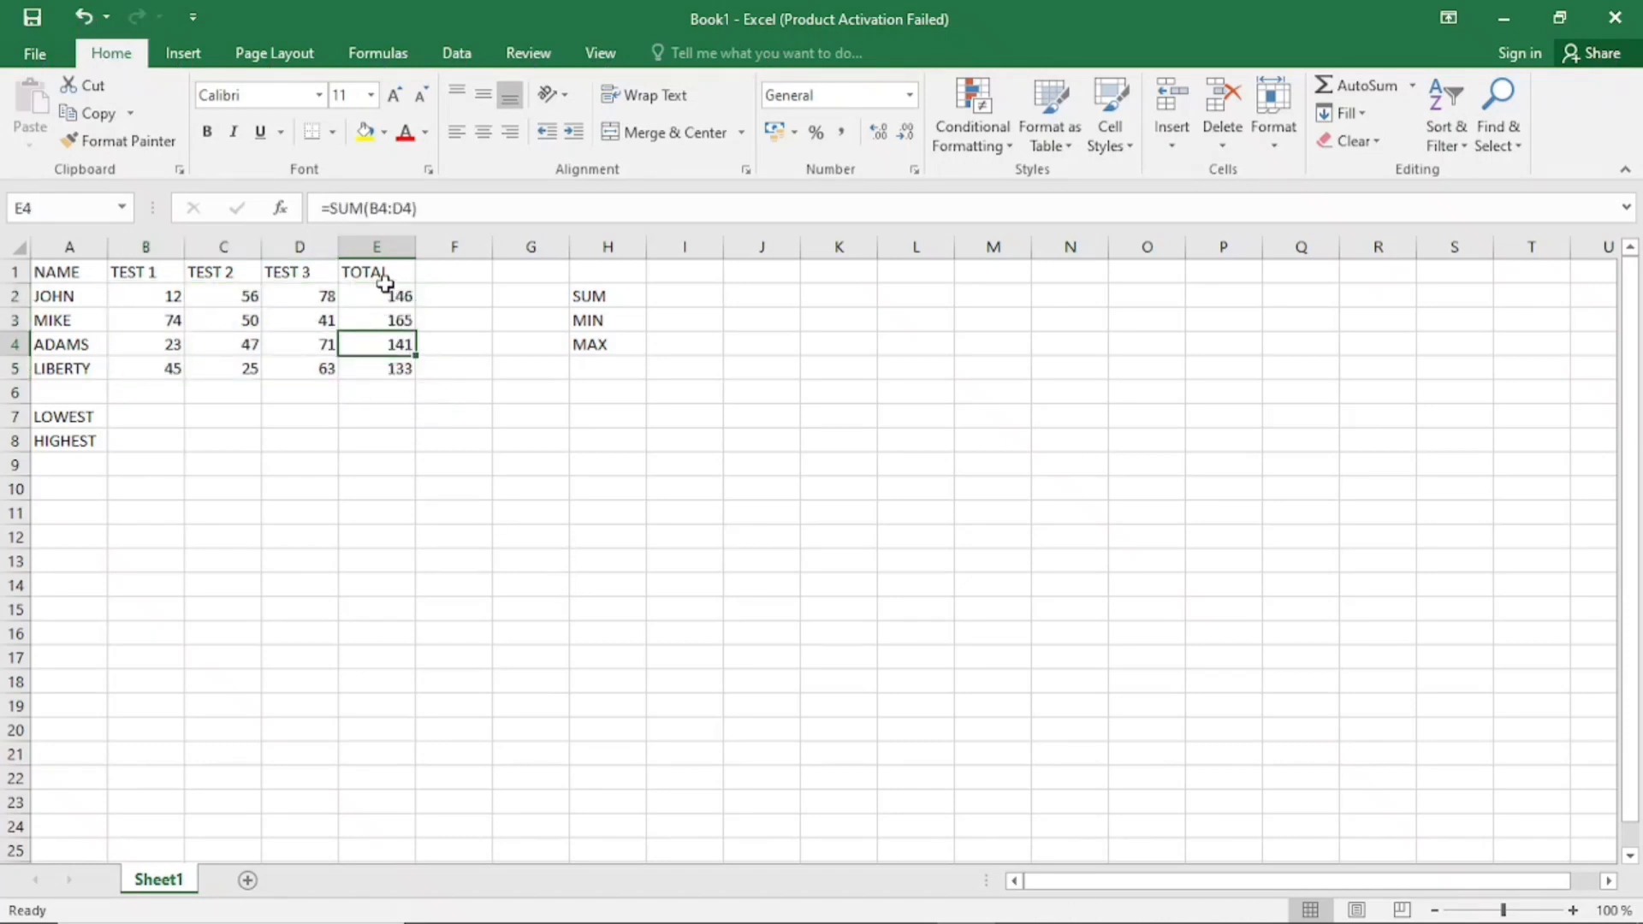
click(390, 298)
click(392, 324)
click(395, 366)
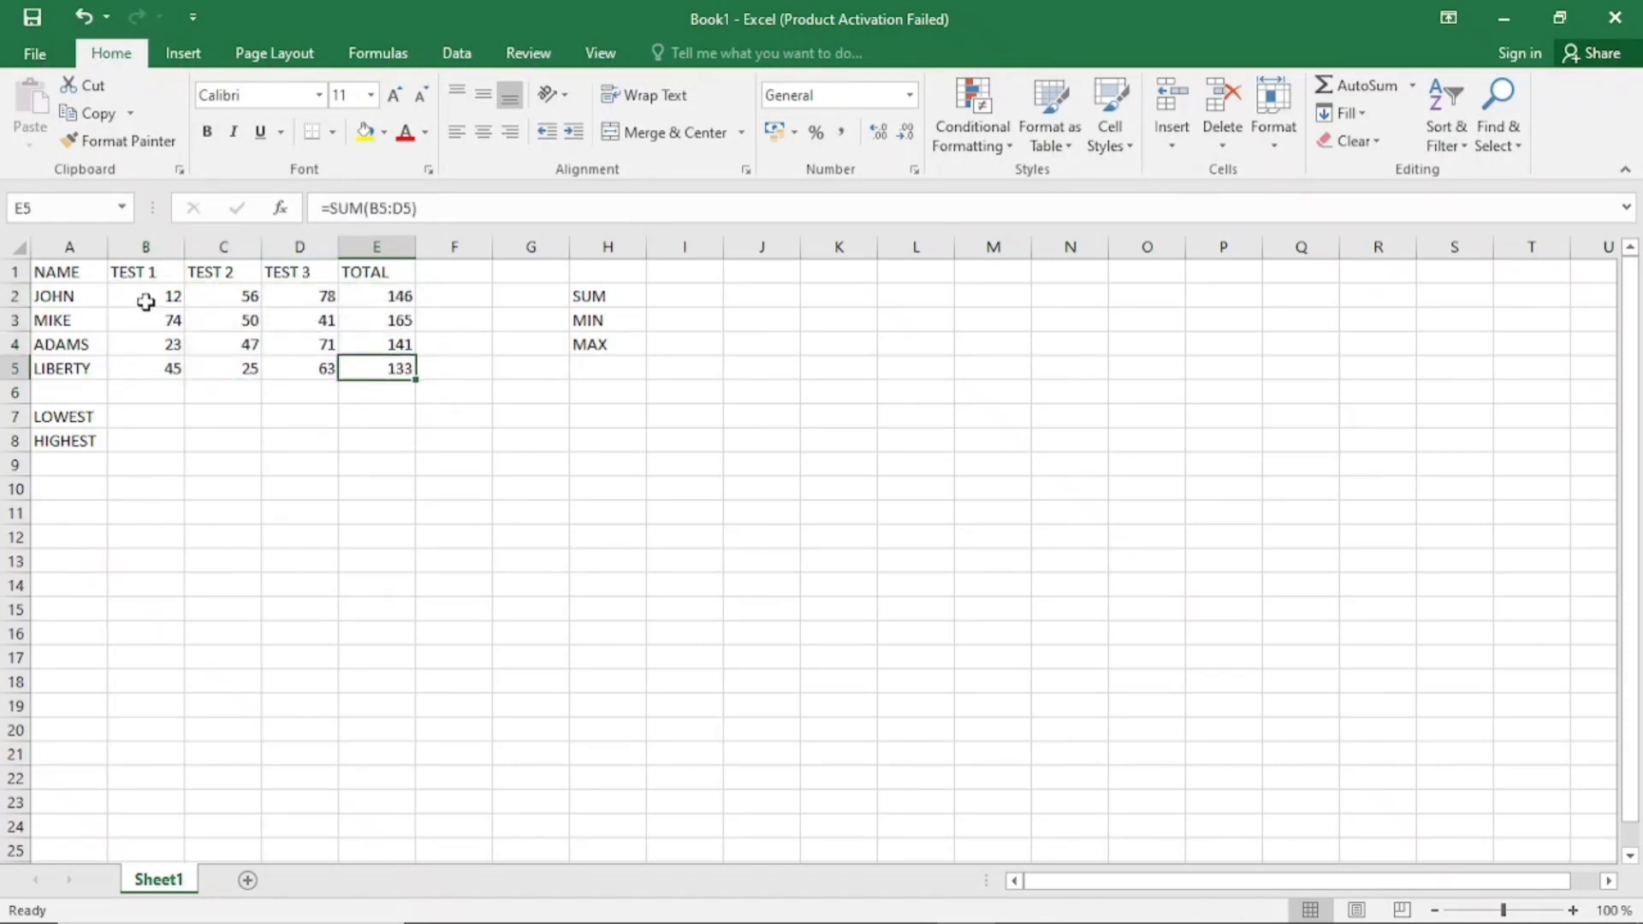
Total the TEST 1, TEST 2 and TEST 3 columns in row 6 by applying AutoSum to B2:D6
drag(145, 301, 313, 390)
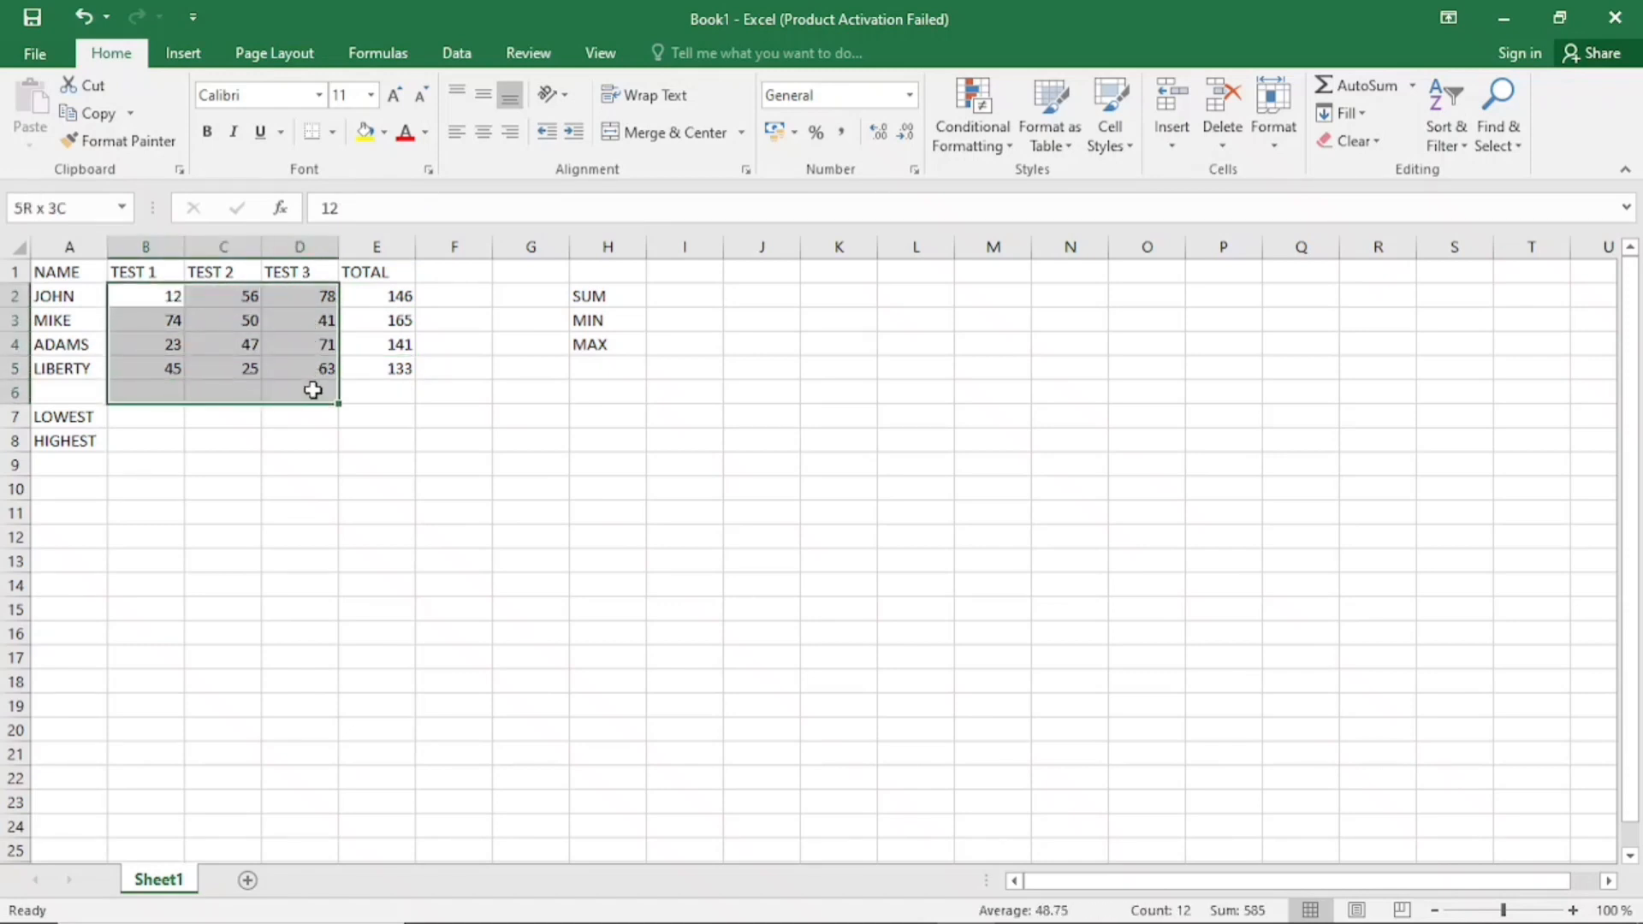
click(13, 393)
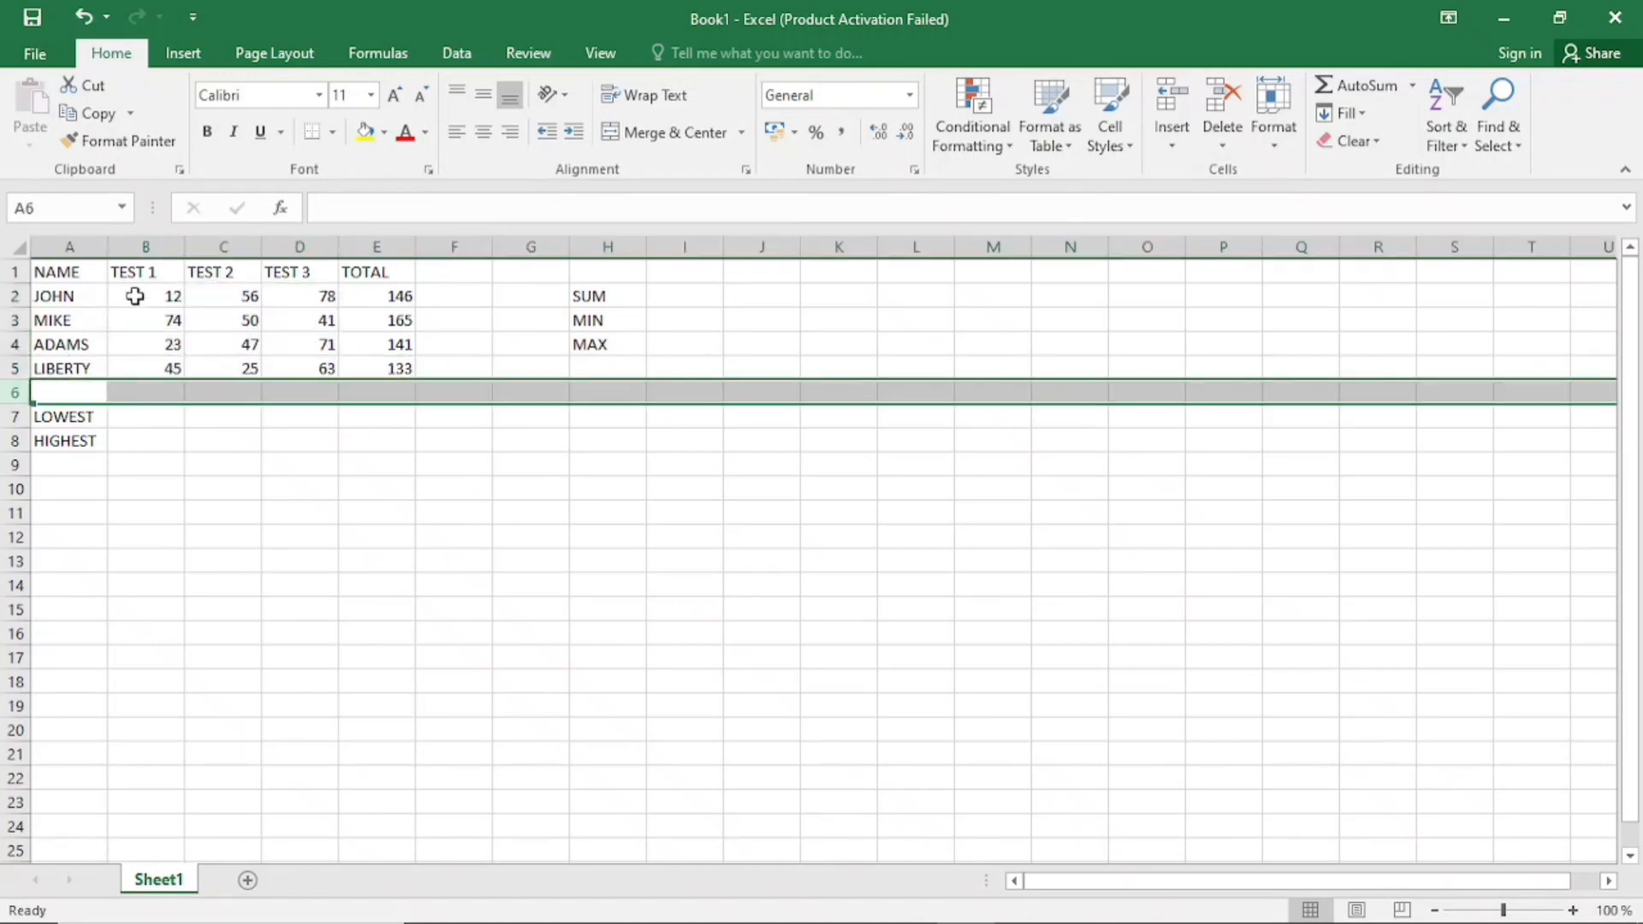
drag(134, 297, 304, 390)
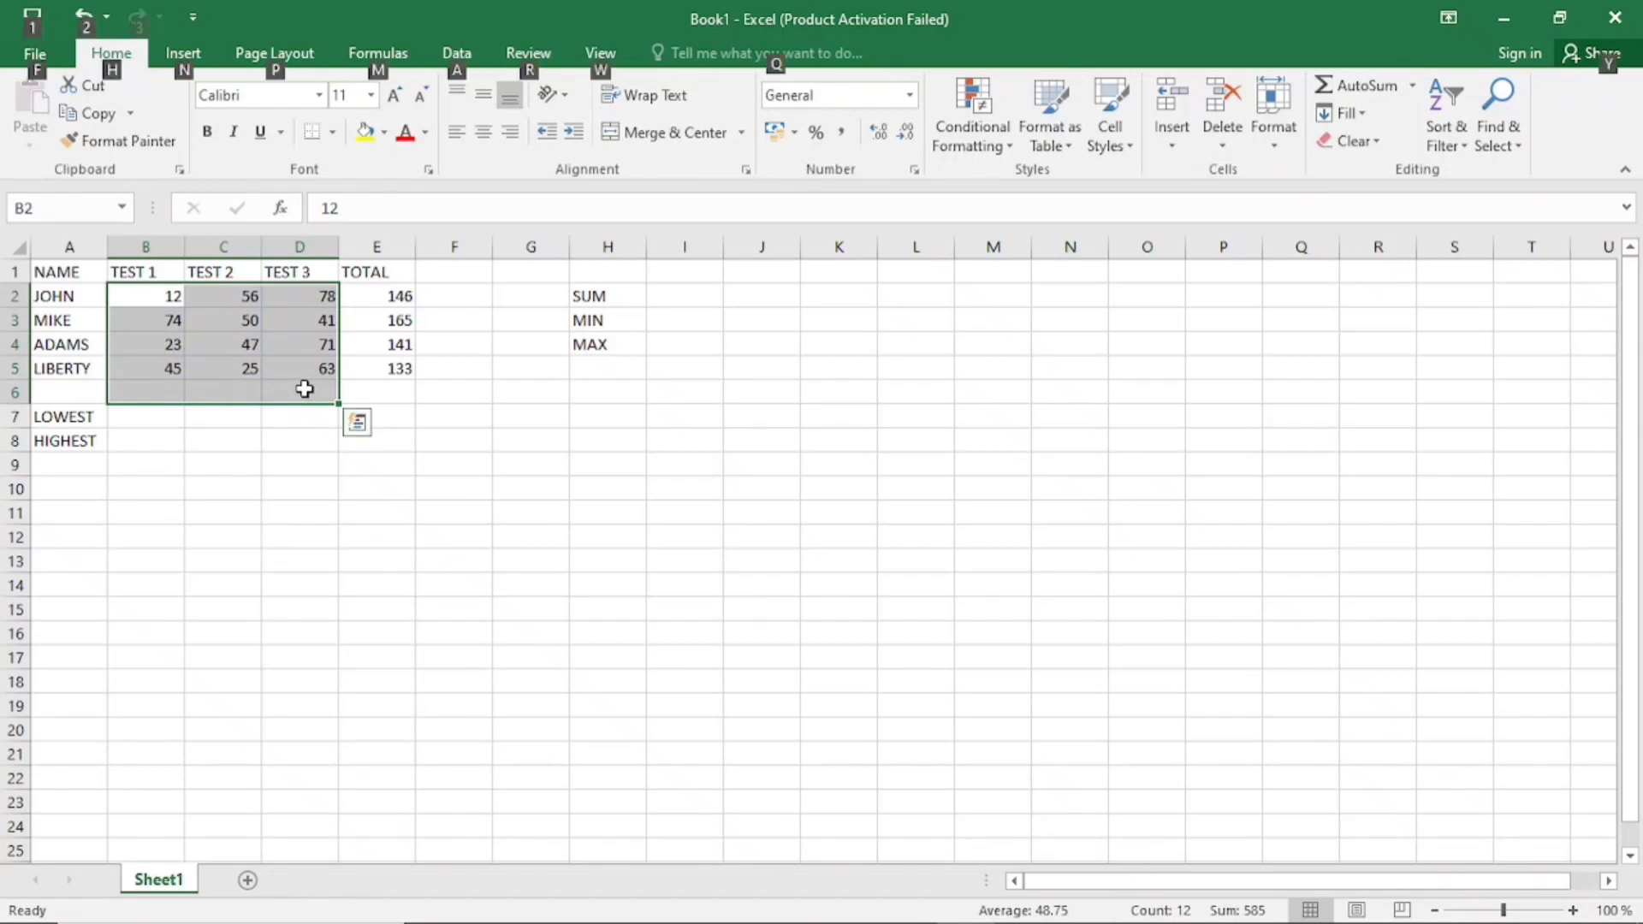
key(alt+equal)
Check the SUM formulas in B6:D6 against their columns and undo the column totals
click(305, 390)
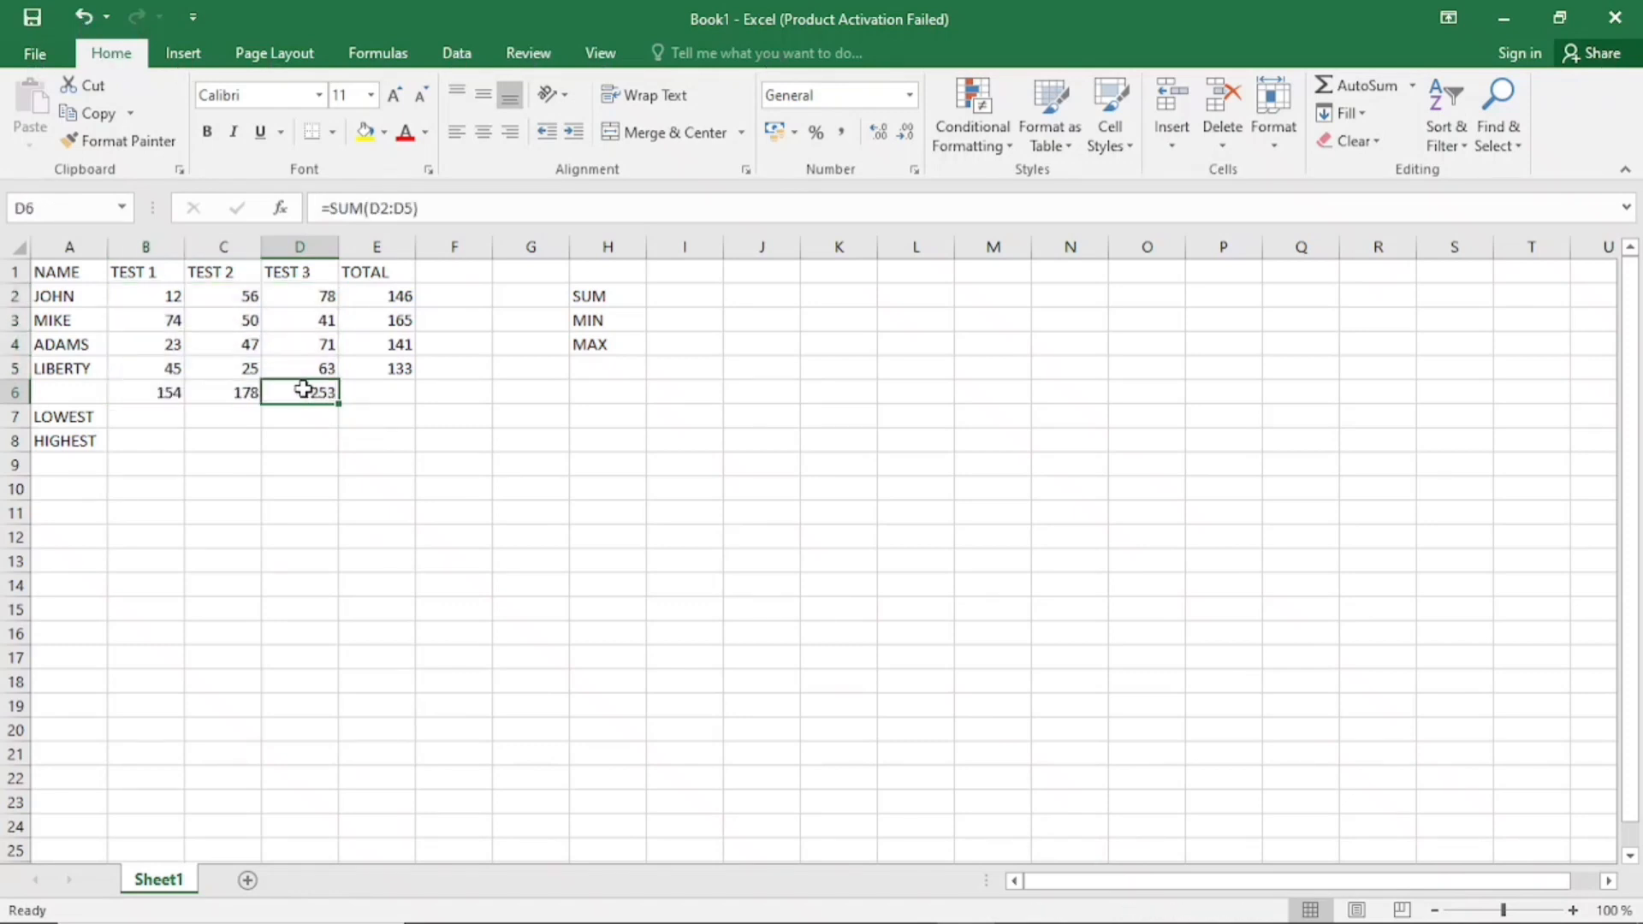
click(245, 391)
click(169, 393)
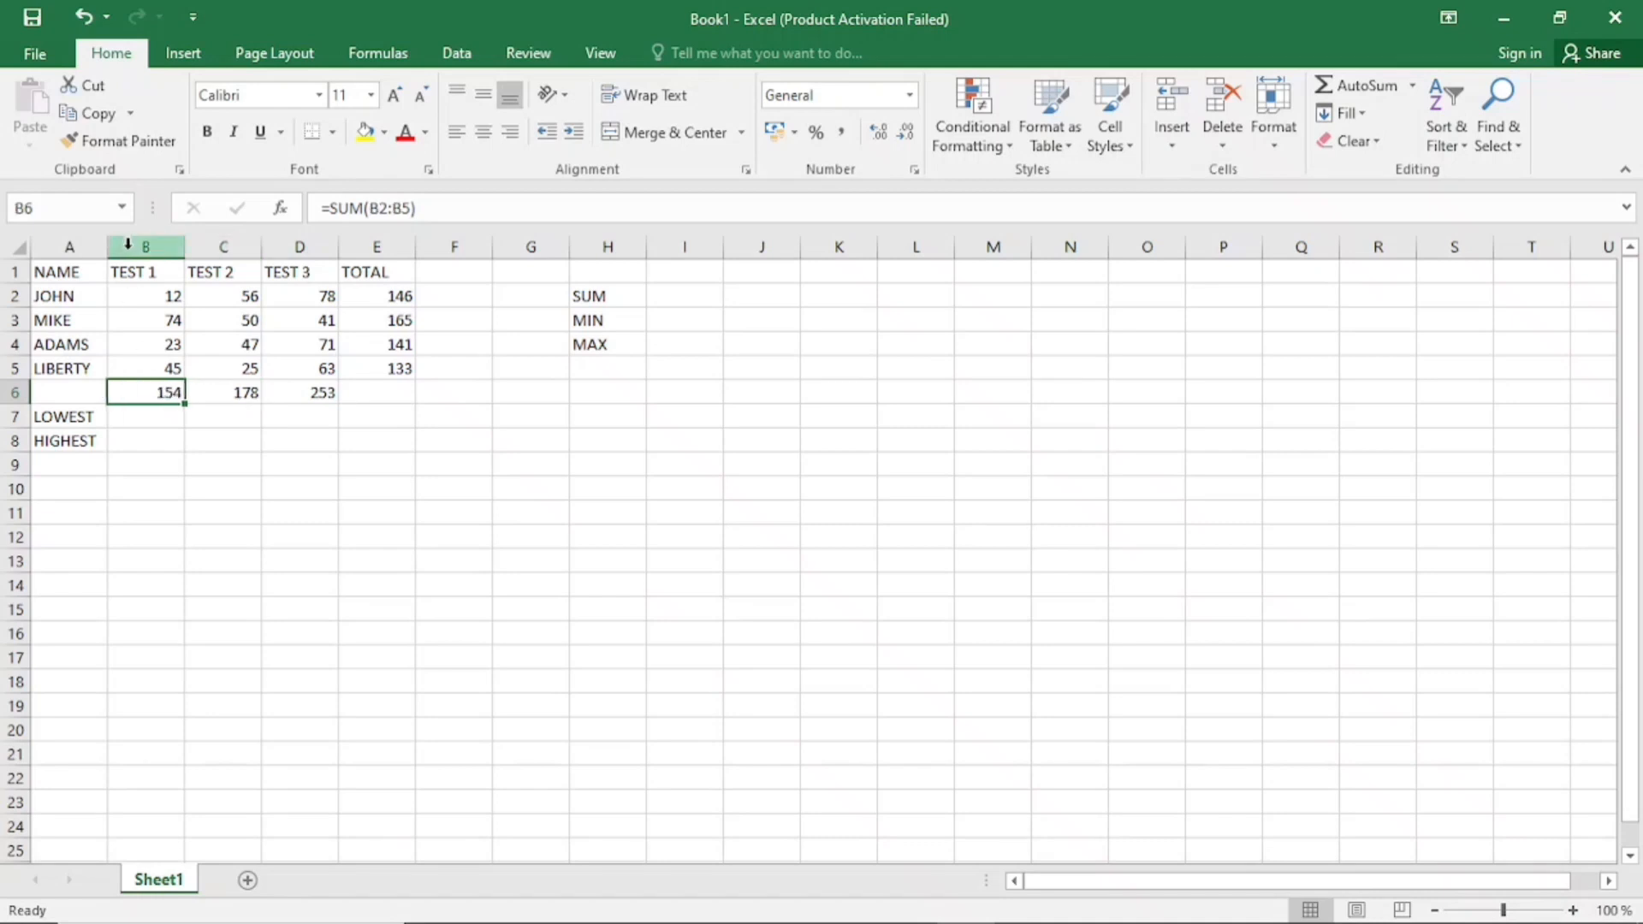
click(142, 248)
click(224, 248)
click(267, 247)
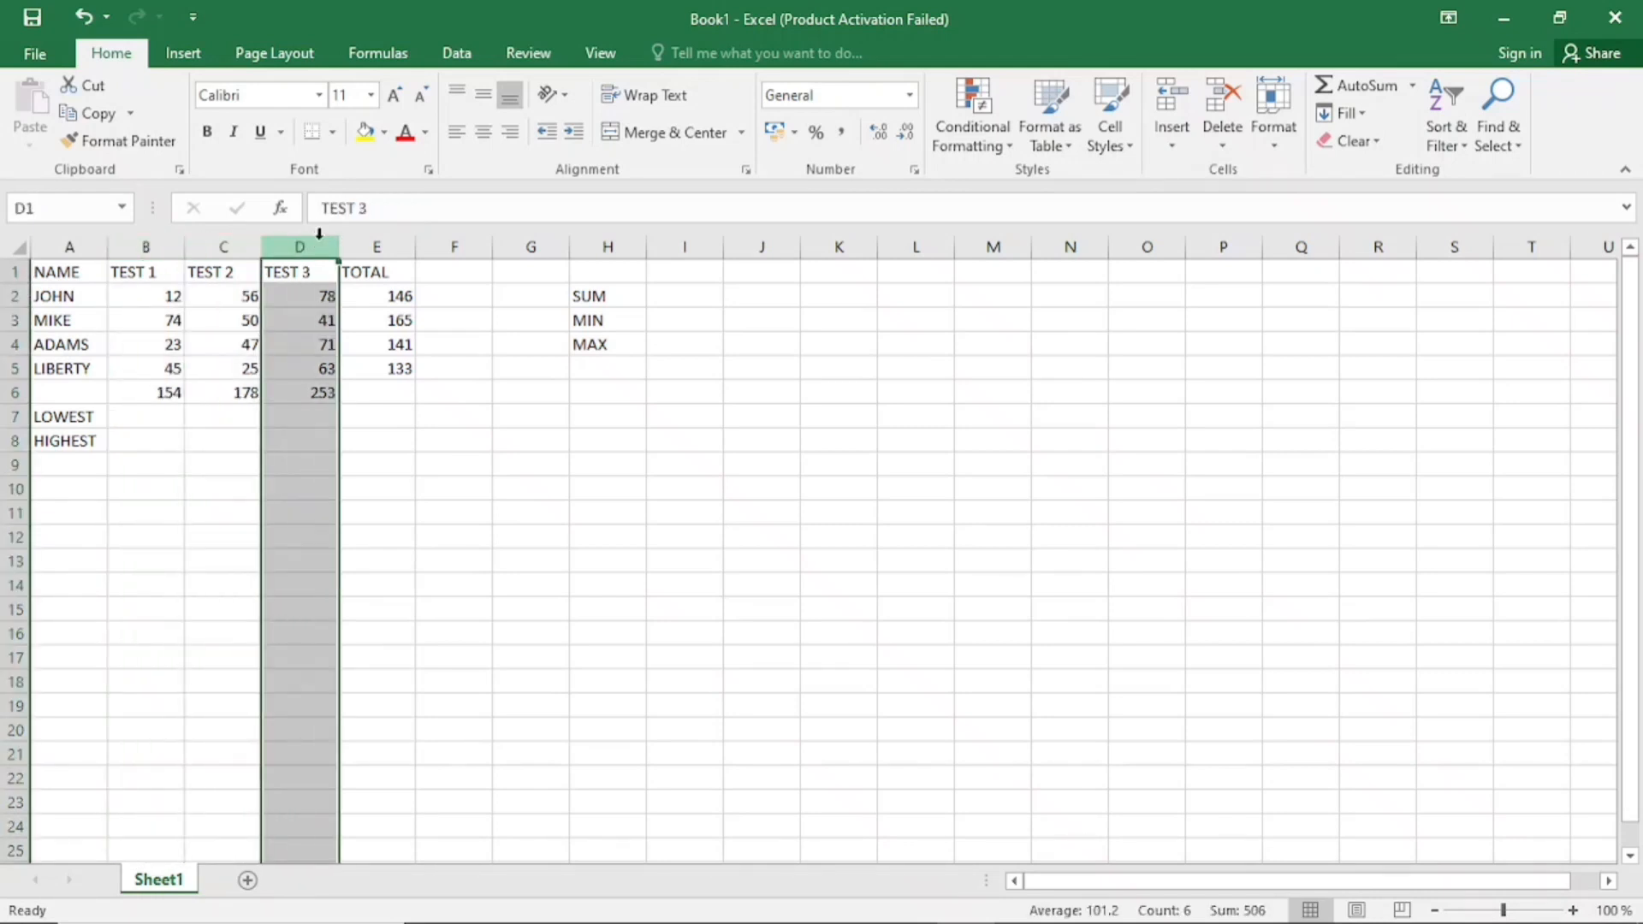
click(217, 393)
click(162, 393)
click(296, 390)
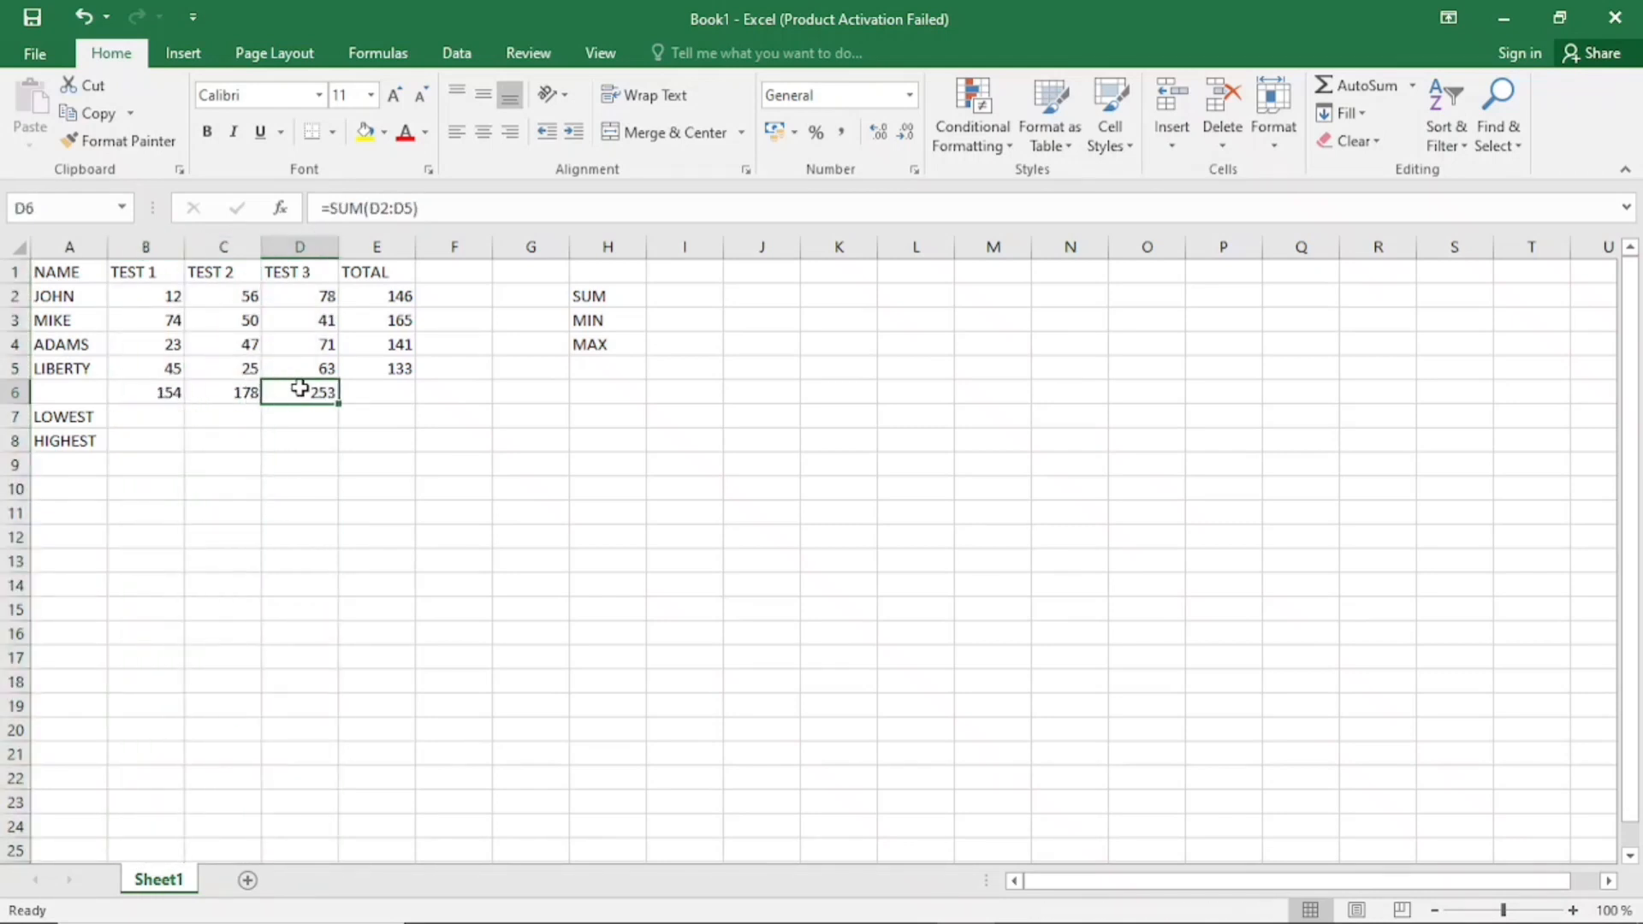
click(80, 12)
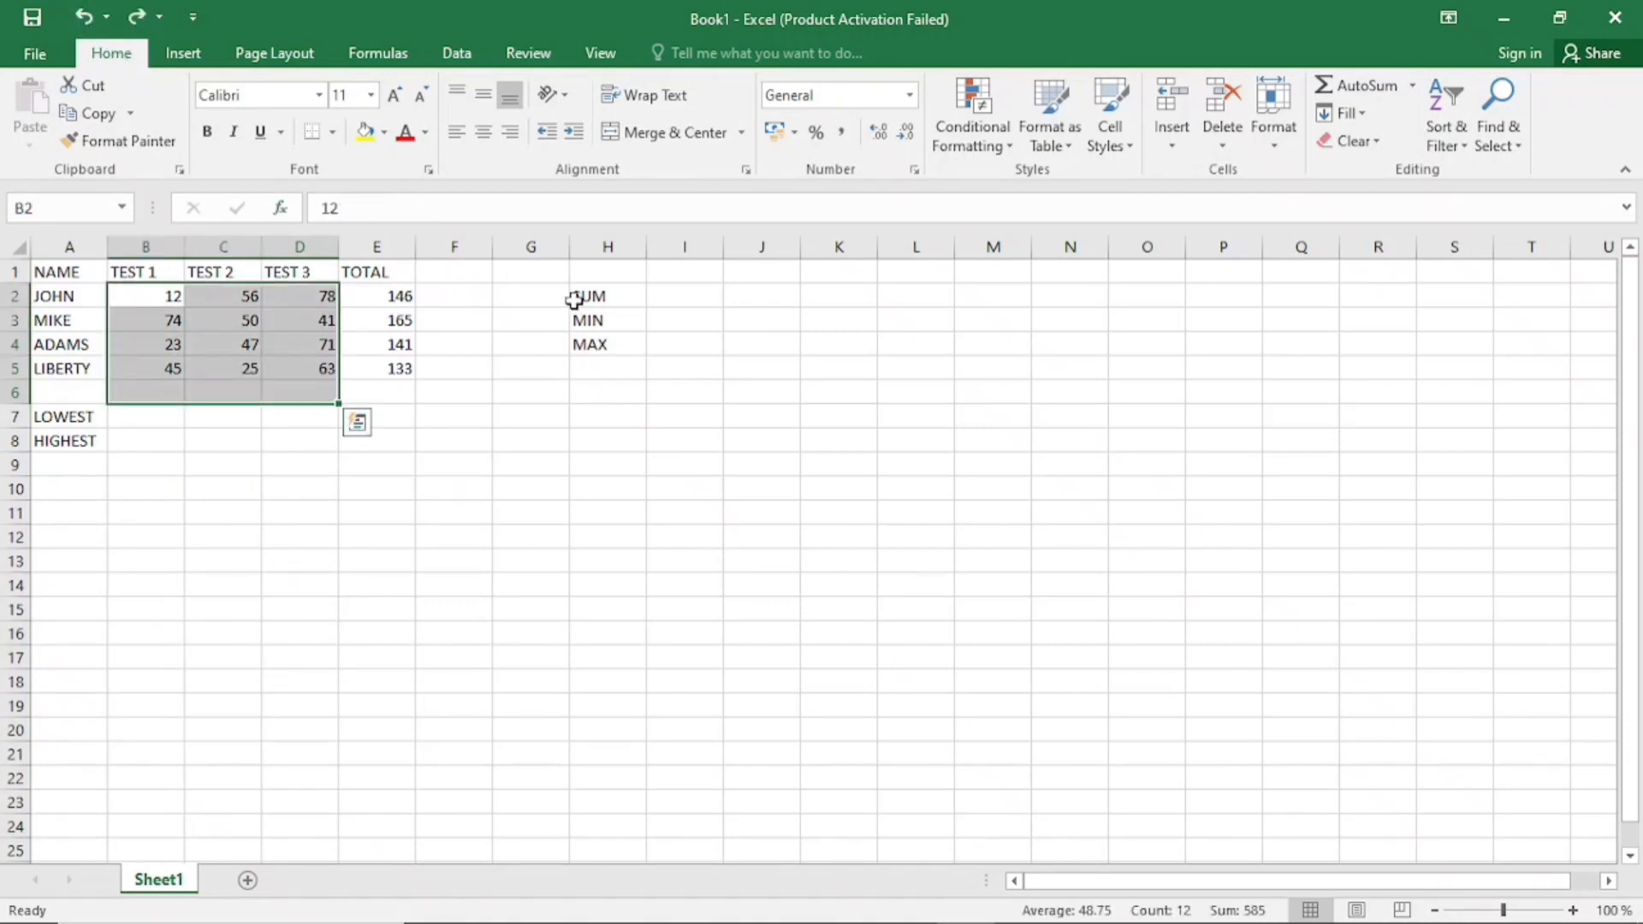
Enter =MIN(B2:B5) in B7 for the lowest TEST 1 score and compare it with the scores in column B
click(609, 318)
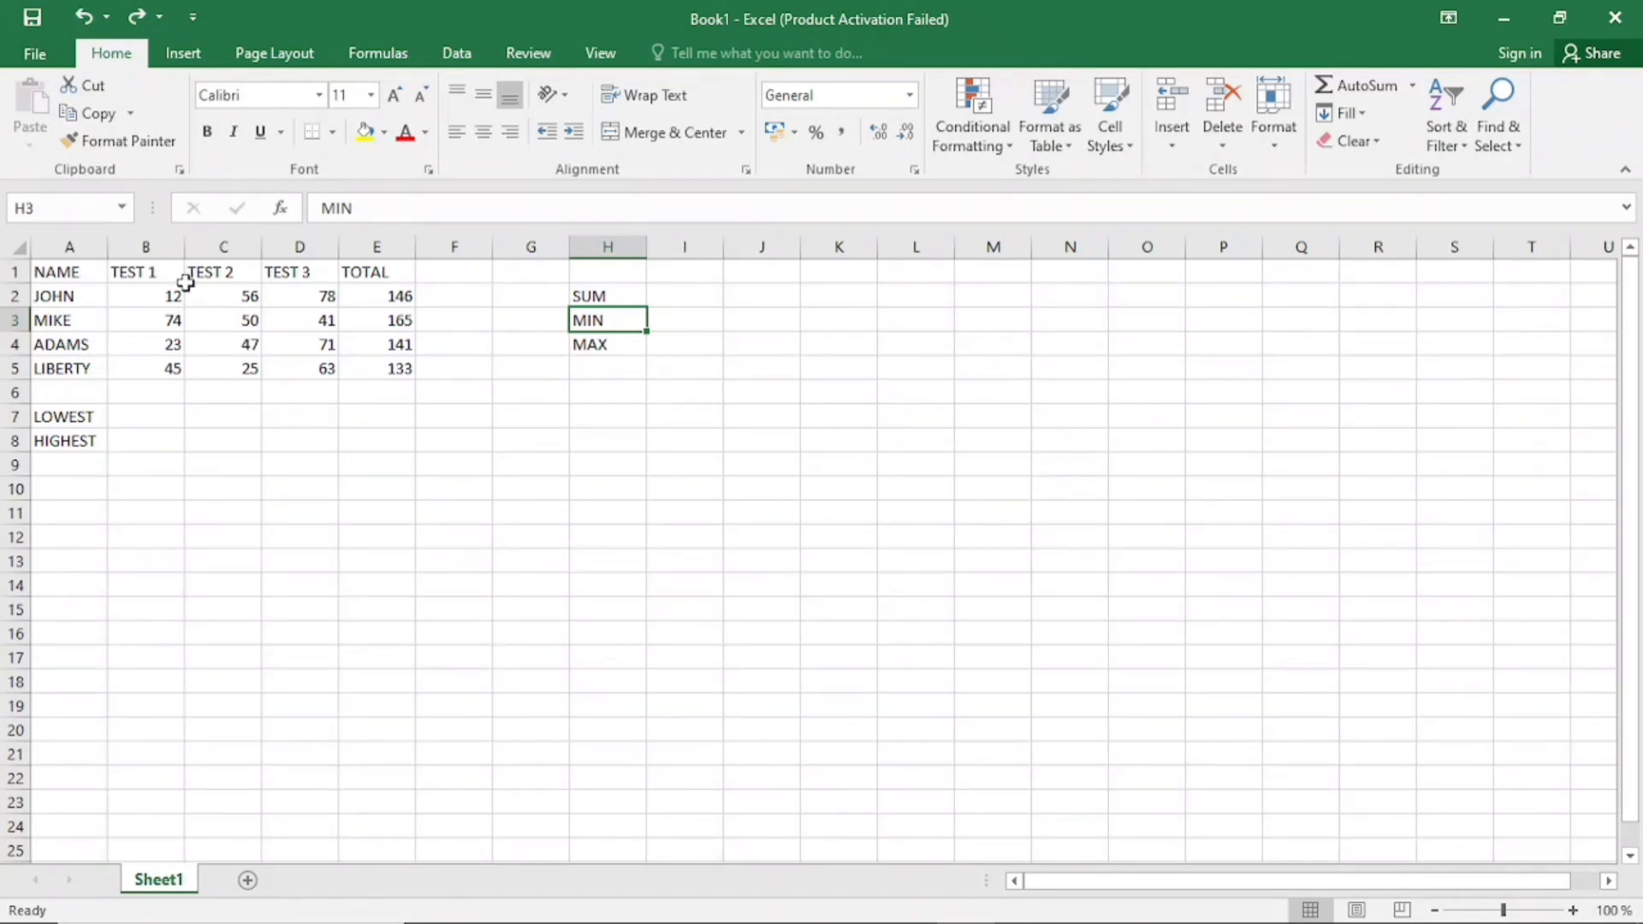
click(120, 416)
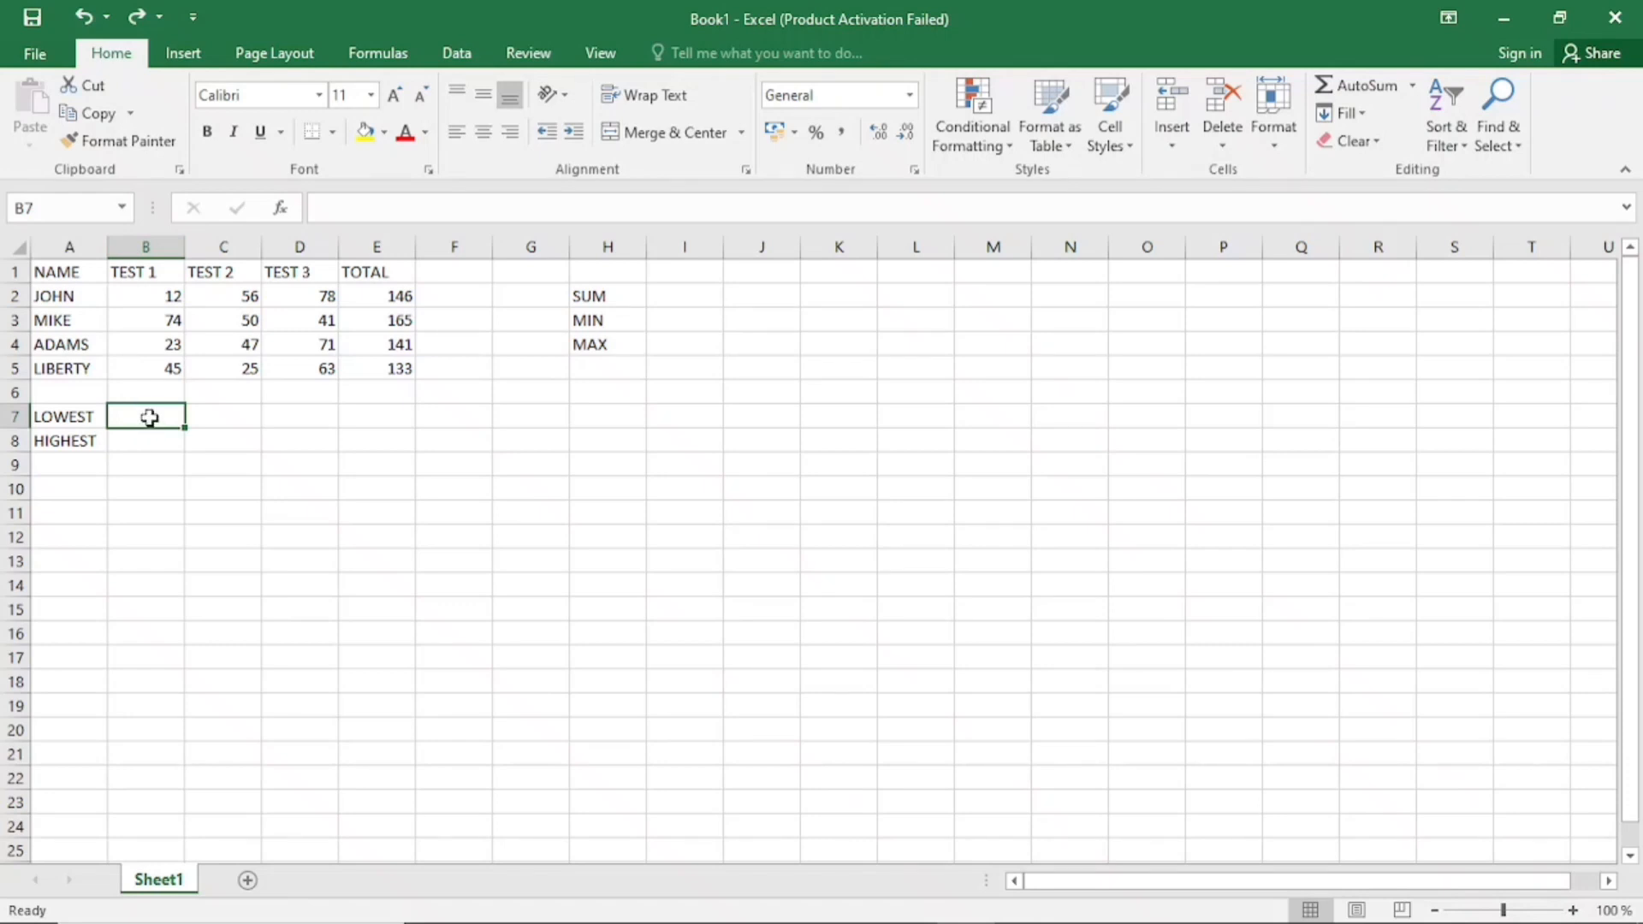
text(=)
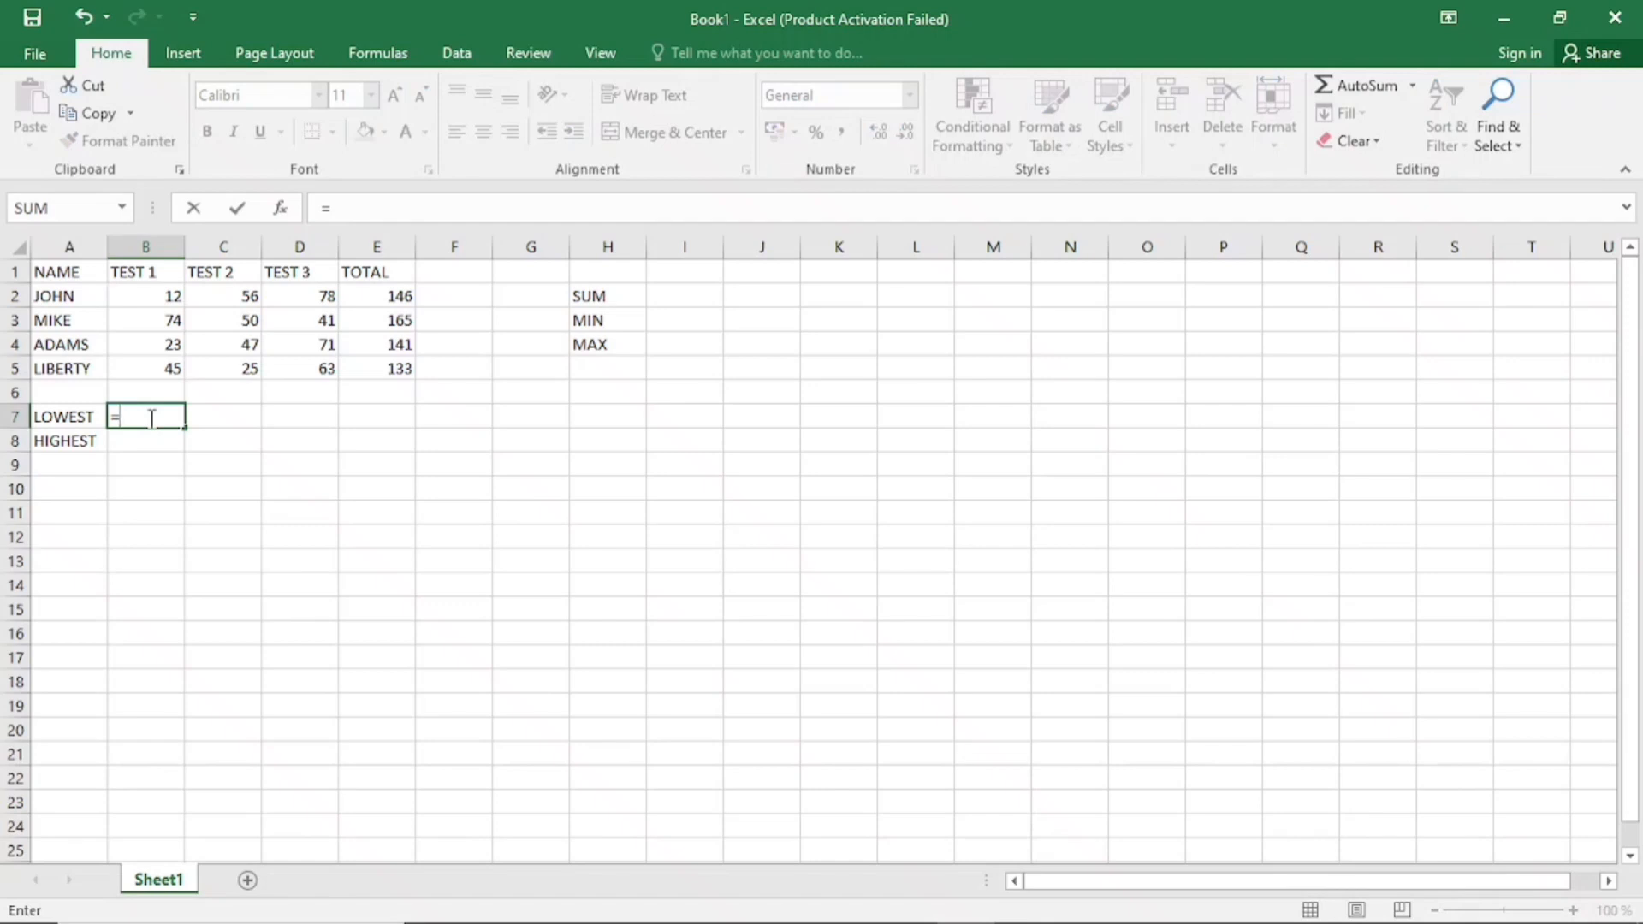
text(MIN)
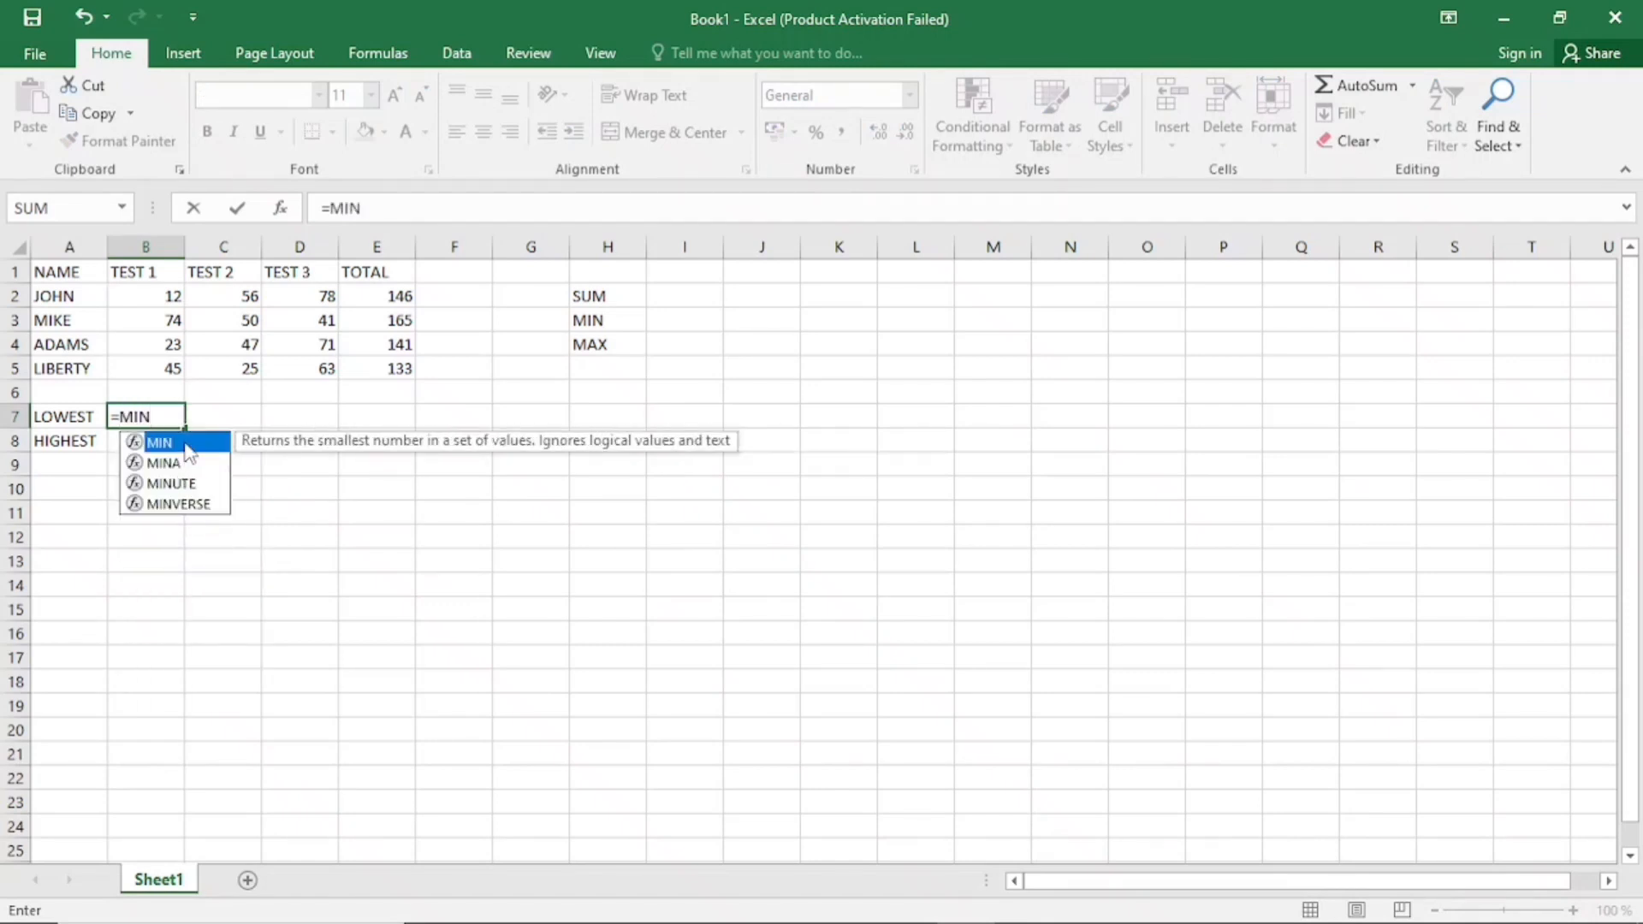
double_click(179, 443)
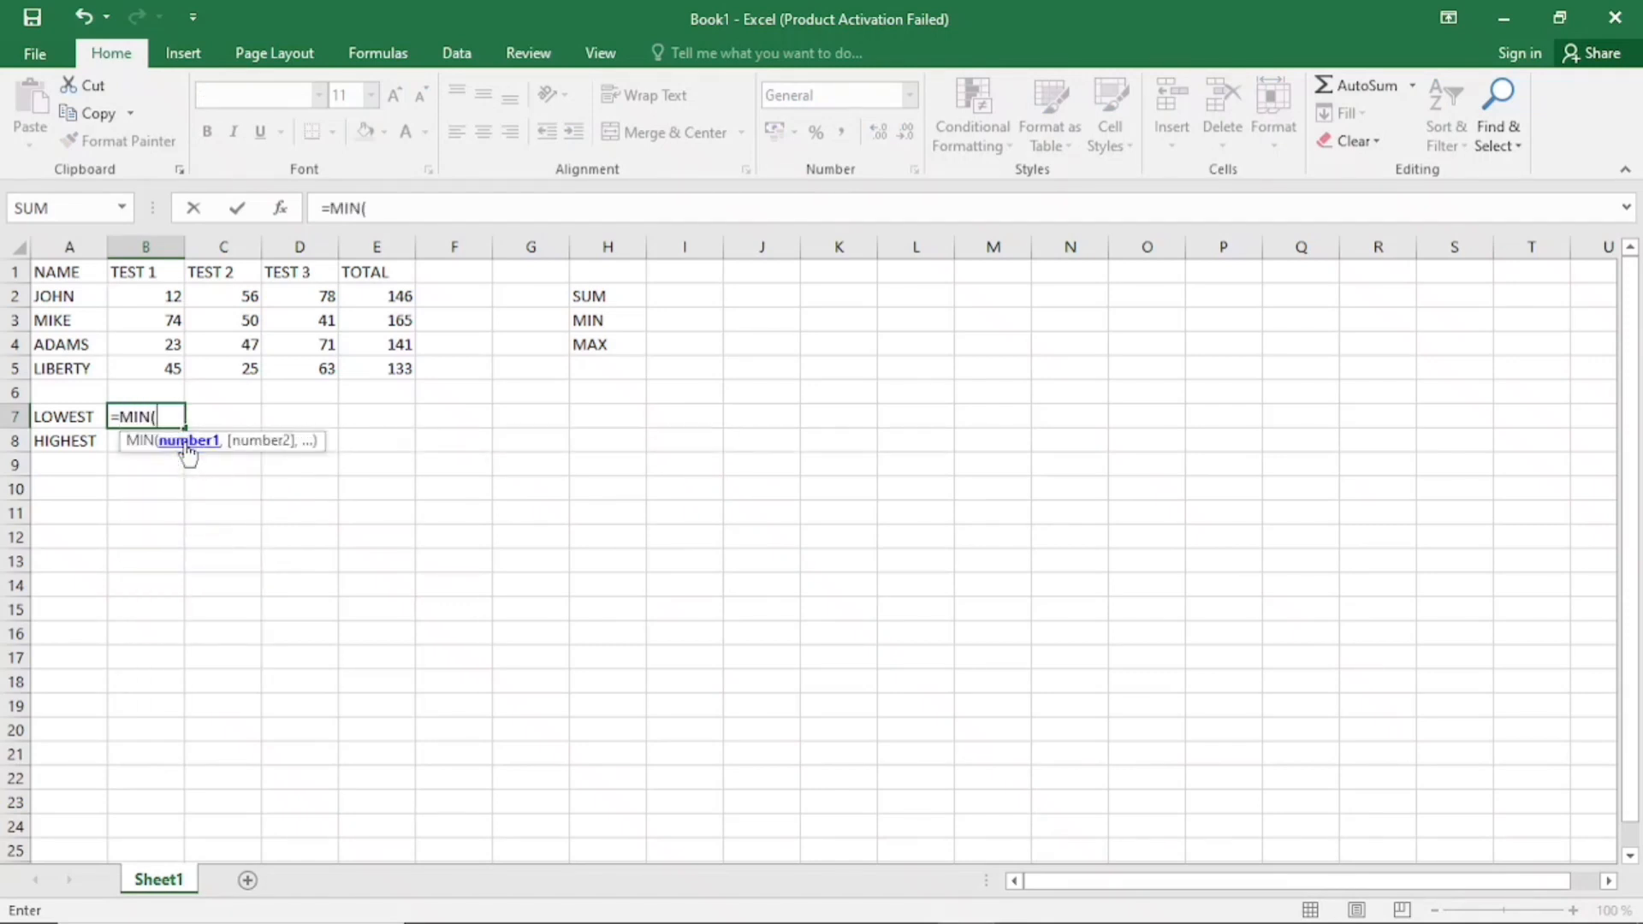
click(157, 295)
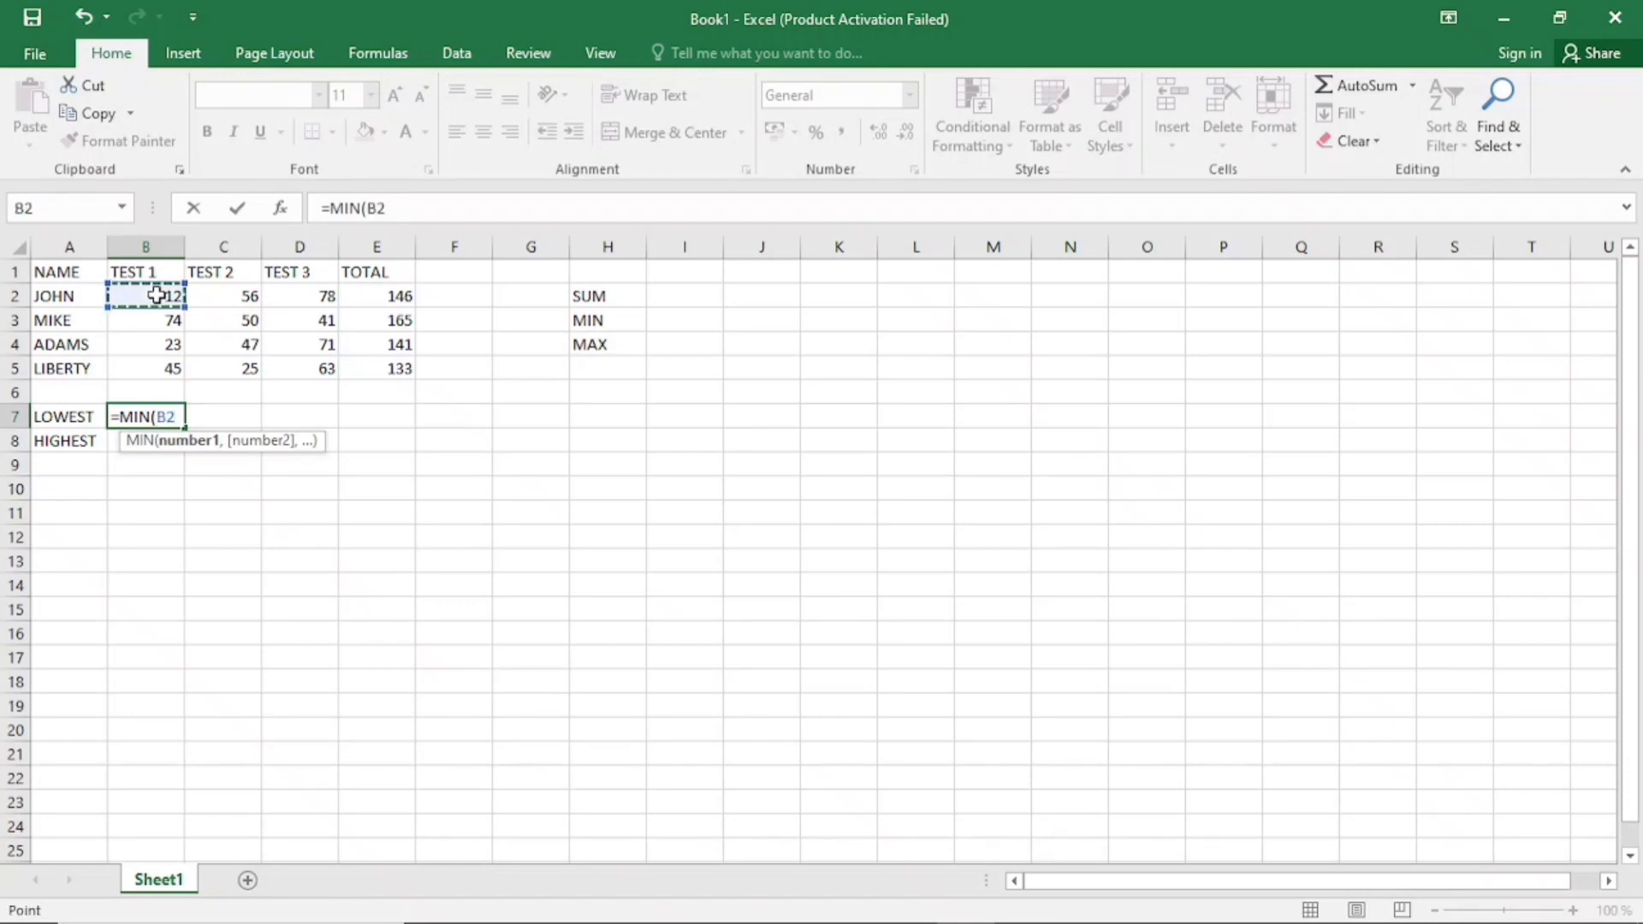
drag(148, 312, 149, 360)
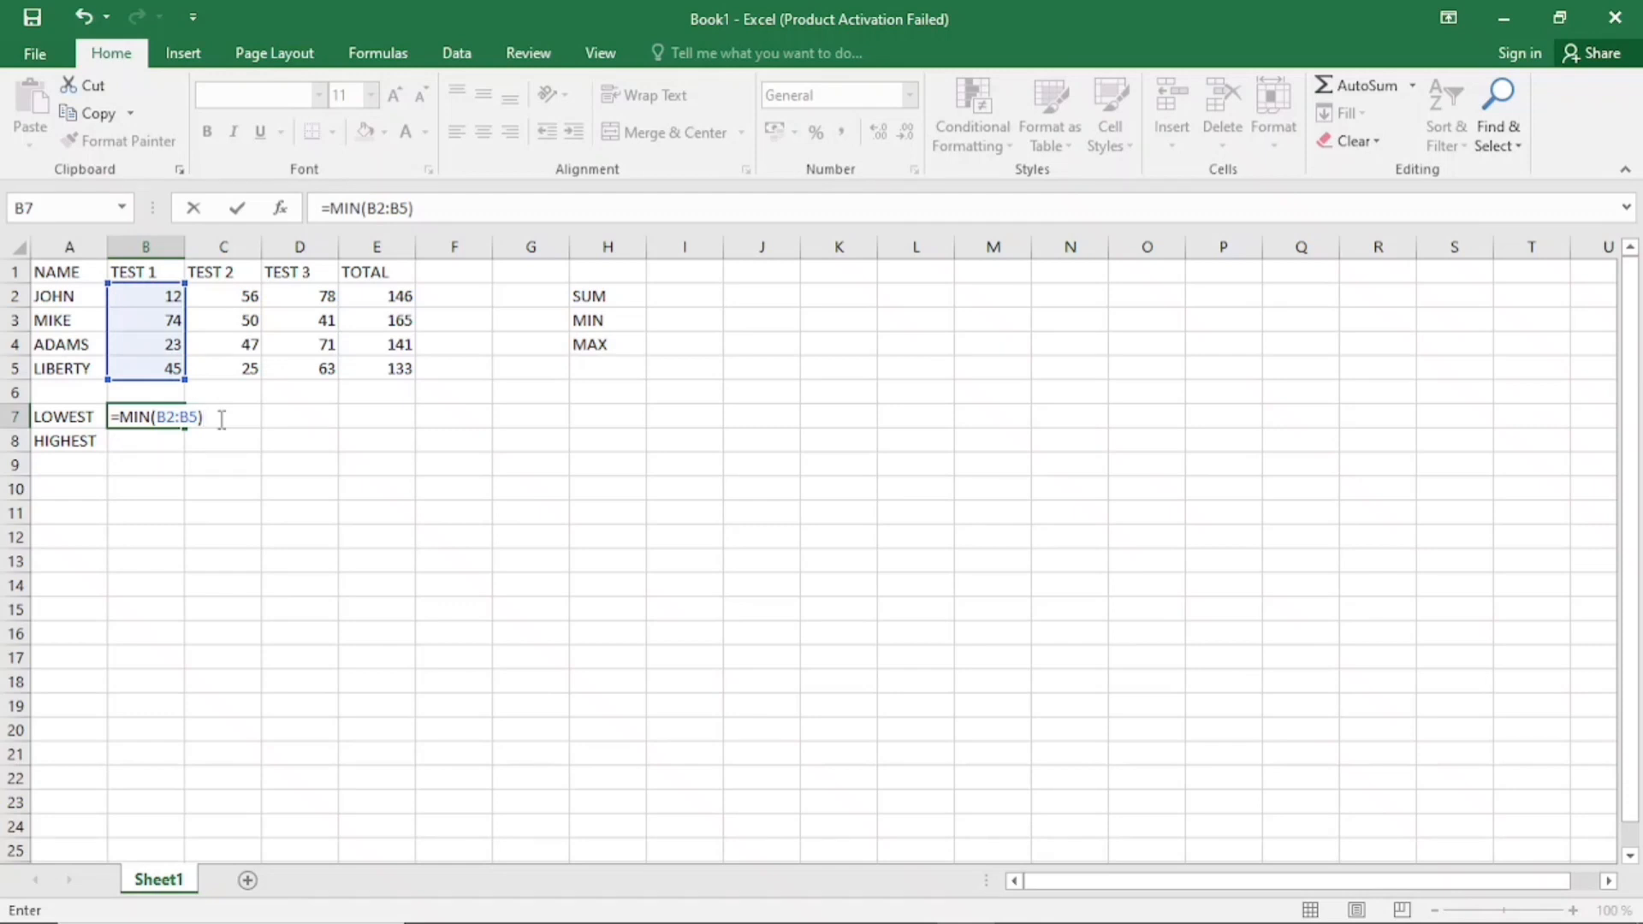
key(Return)
click(143, 418)
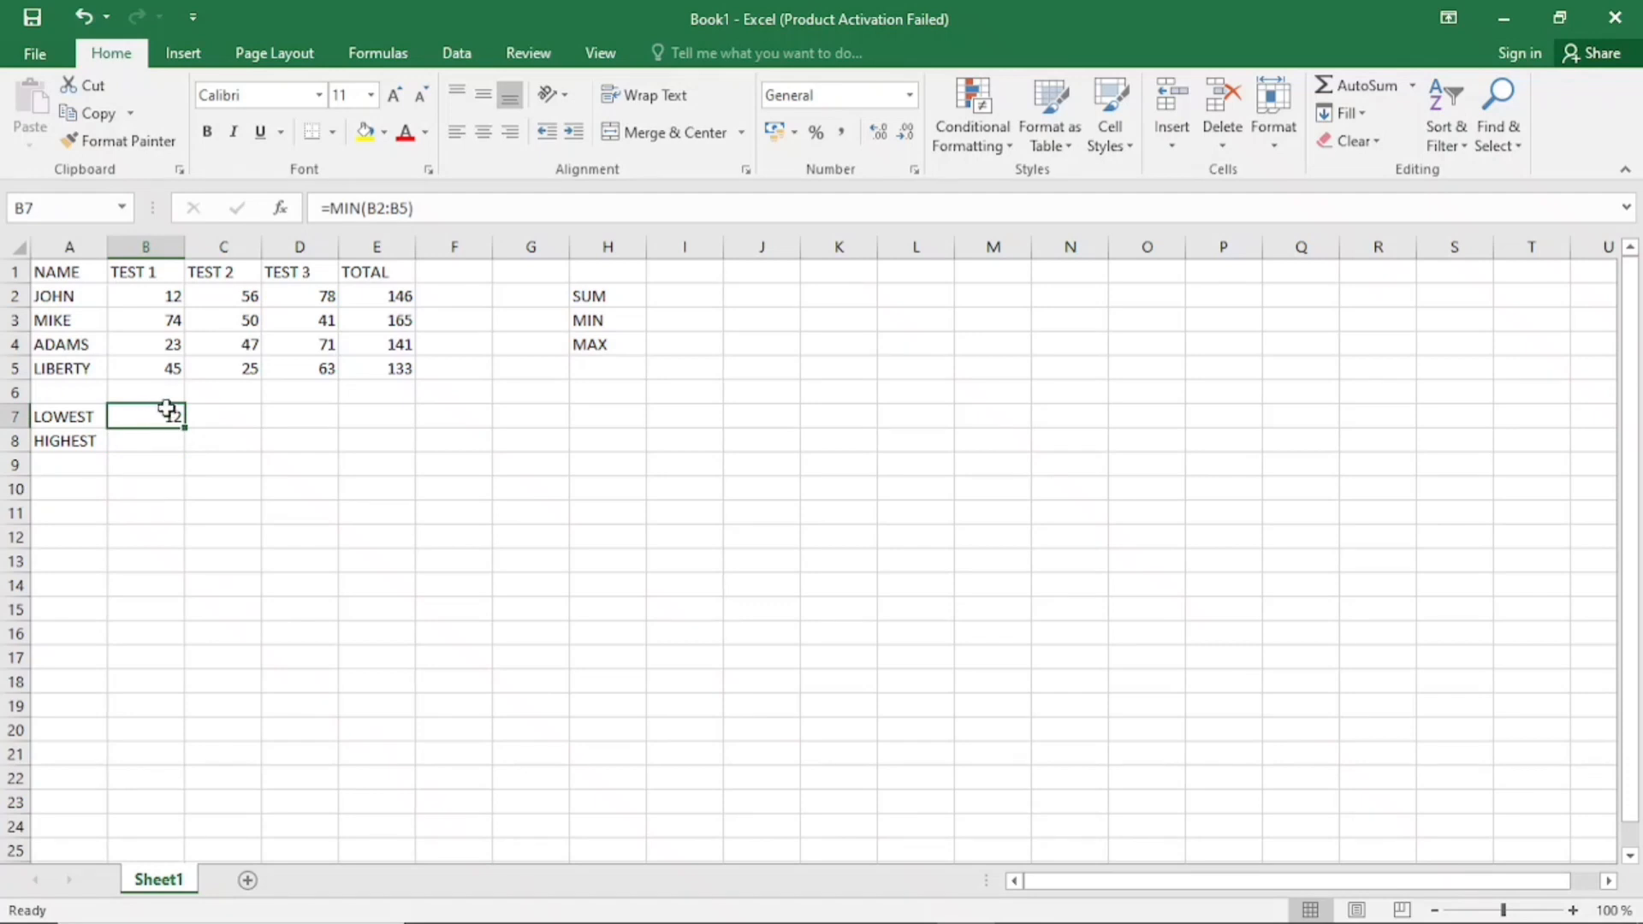
click(174, 296)
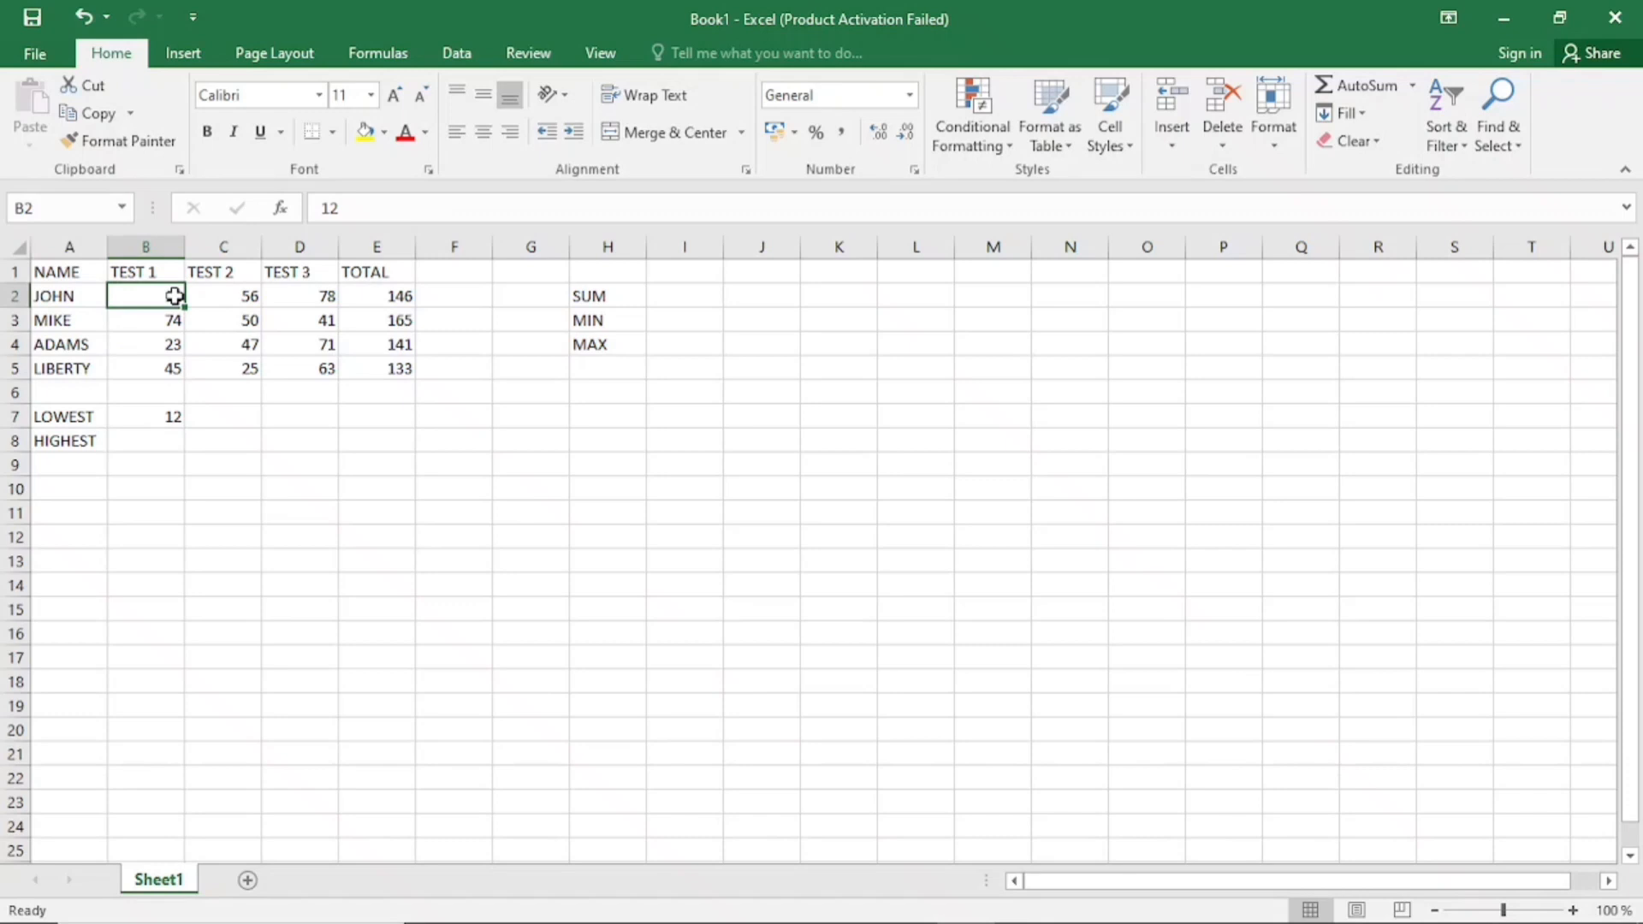
click(162, 246)
click(160, 300)
click(152, 416)
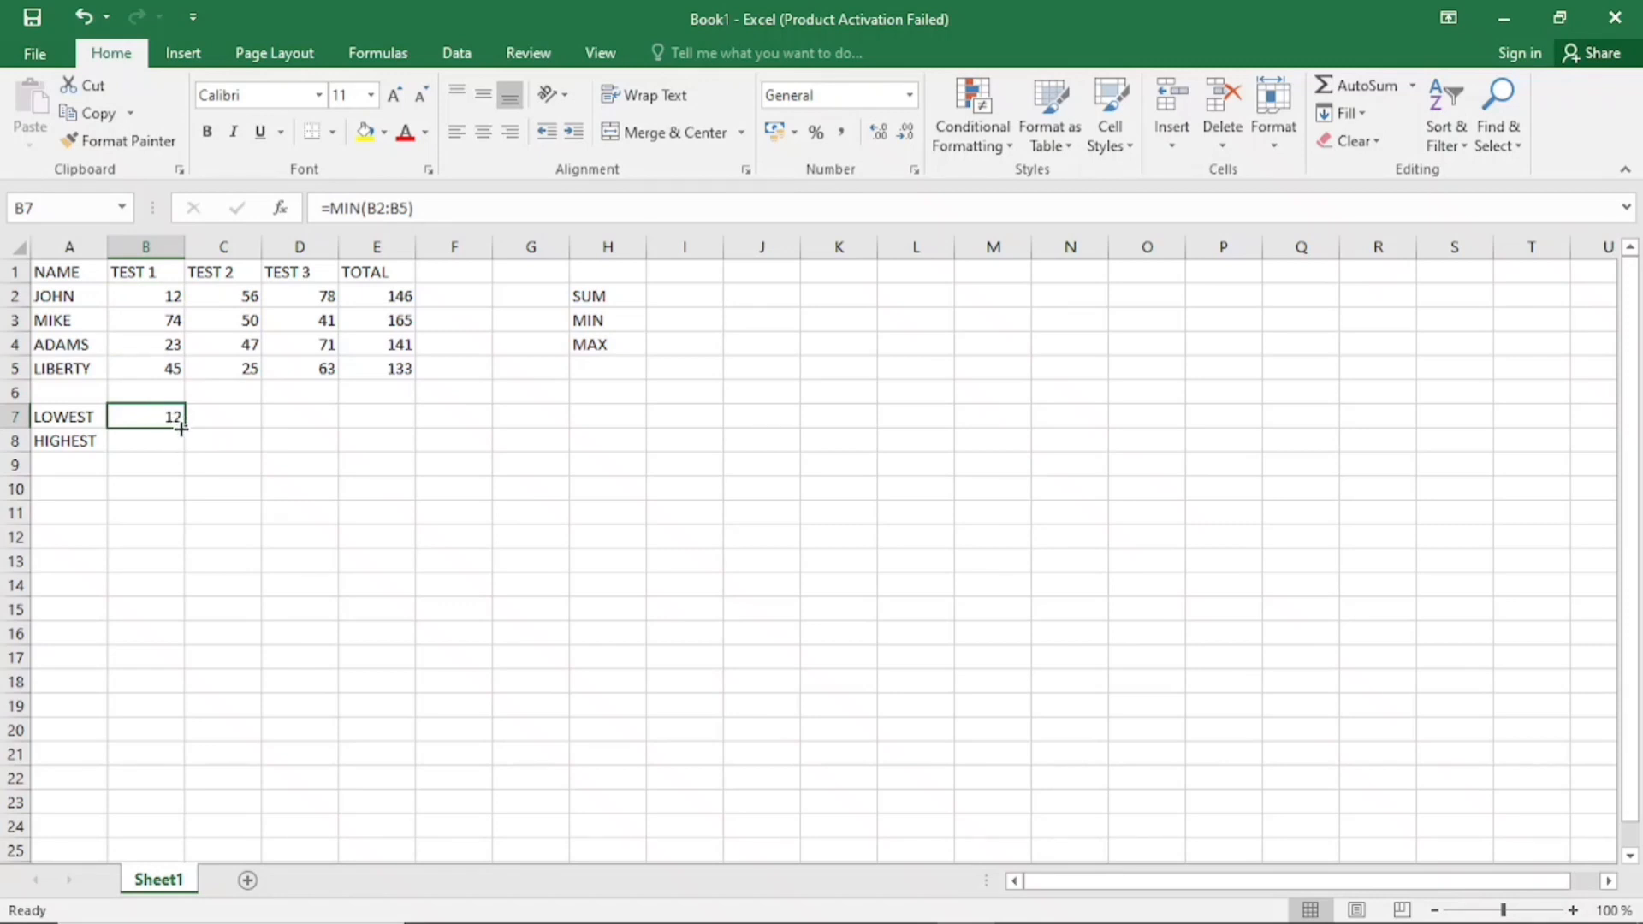
Fill the MIN formula from B7 across to D7 and check the formulas for TEST 2 and TEST 3
drag(181, 428, 317, 432)
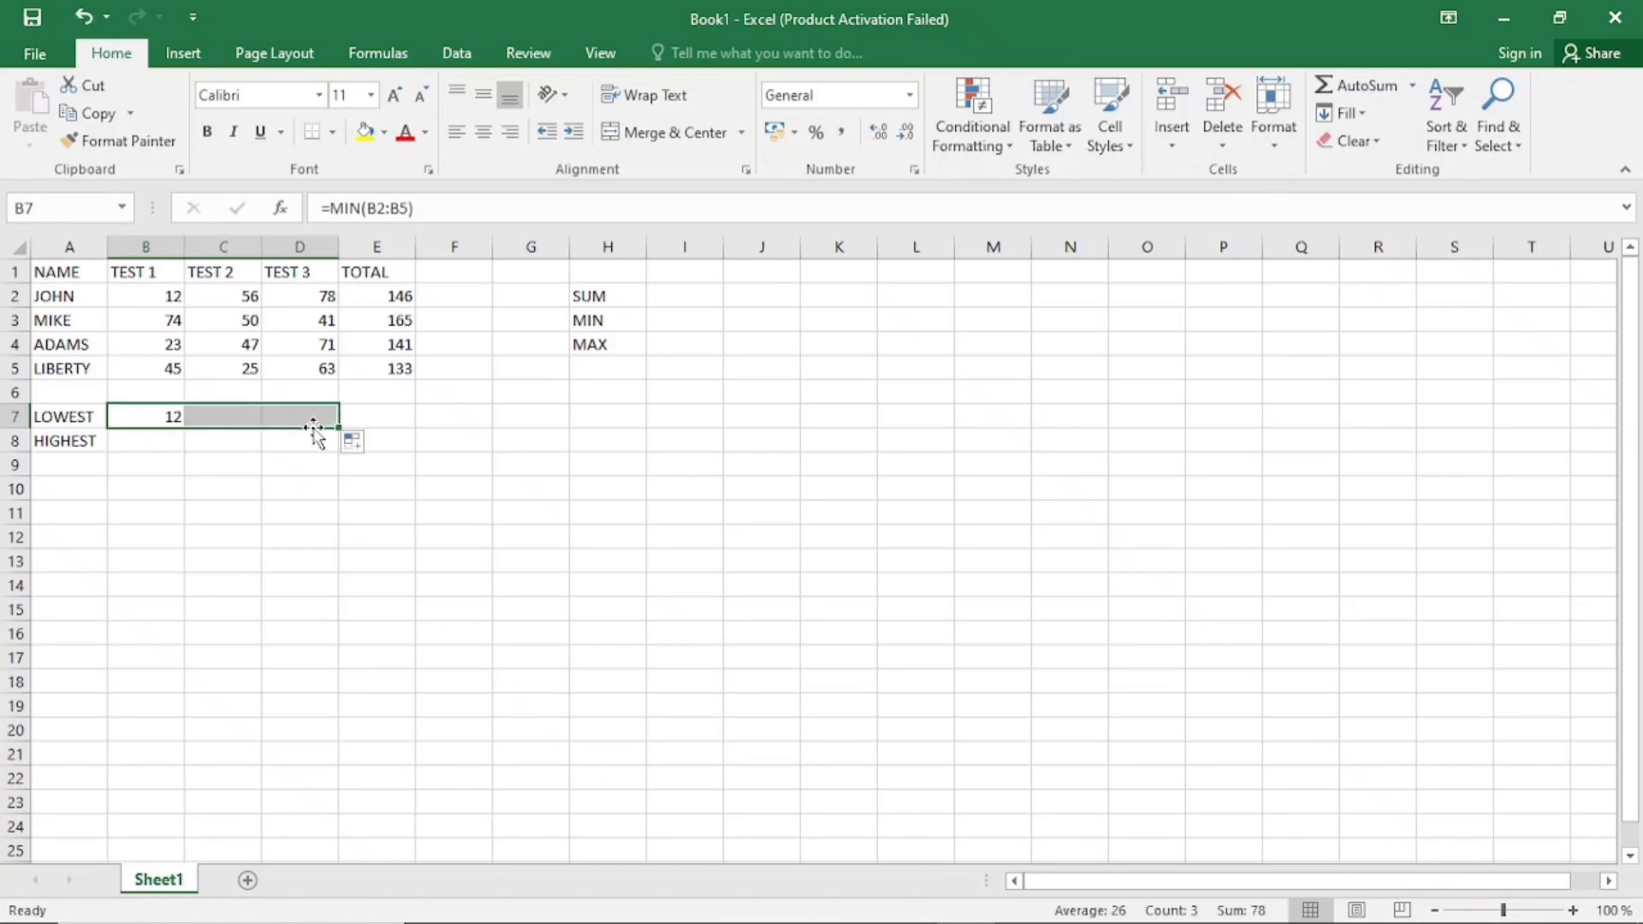
click(243, 417)
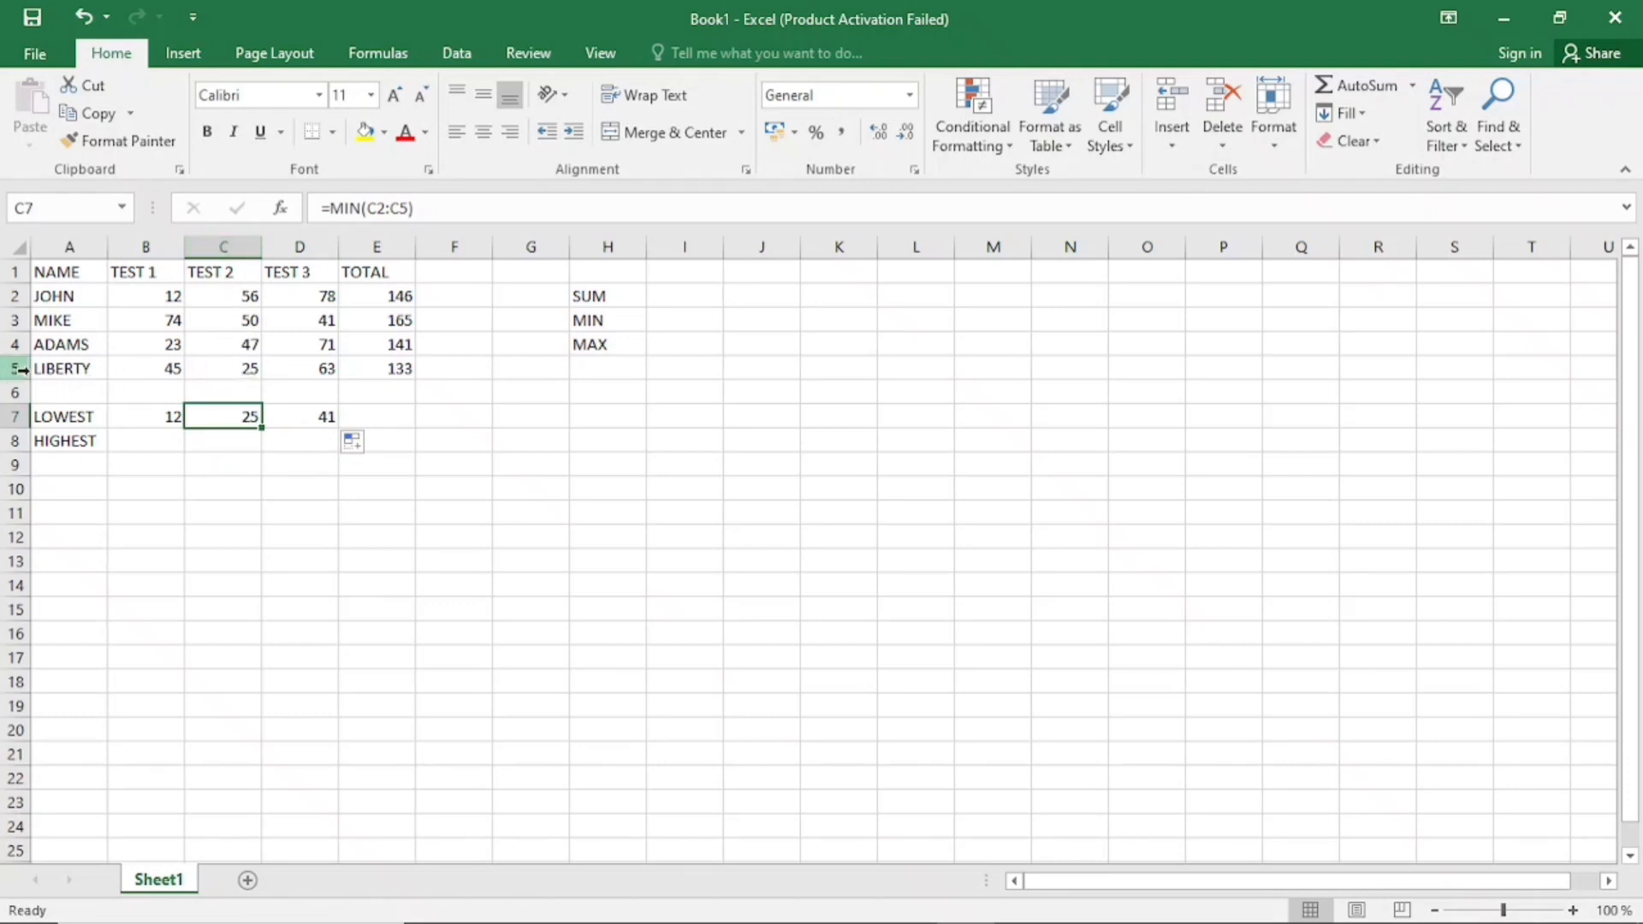
click(323, 422)
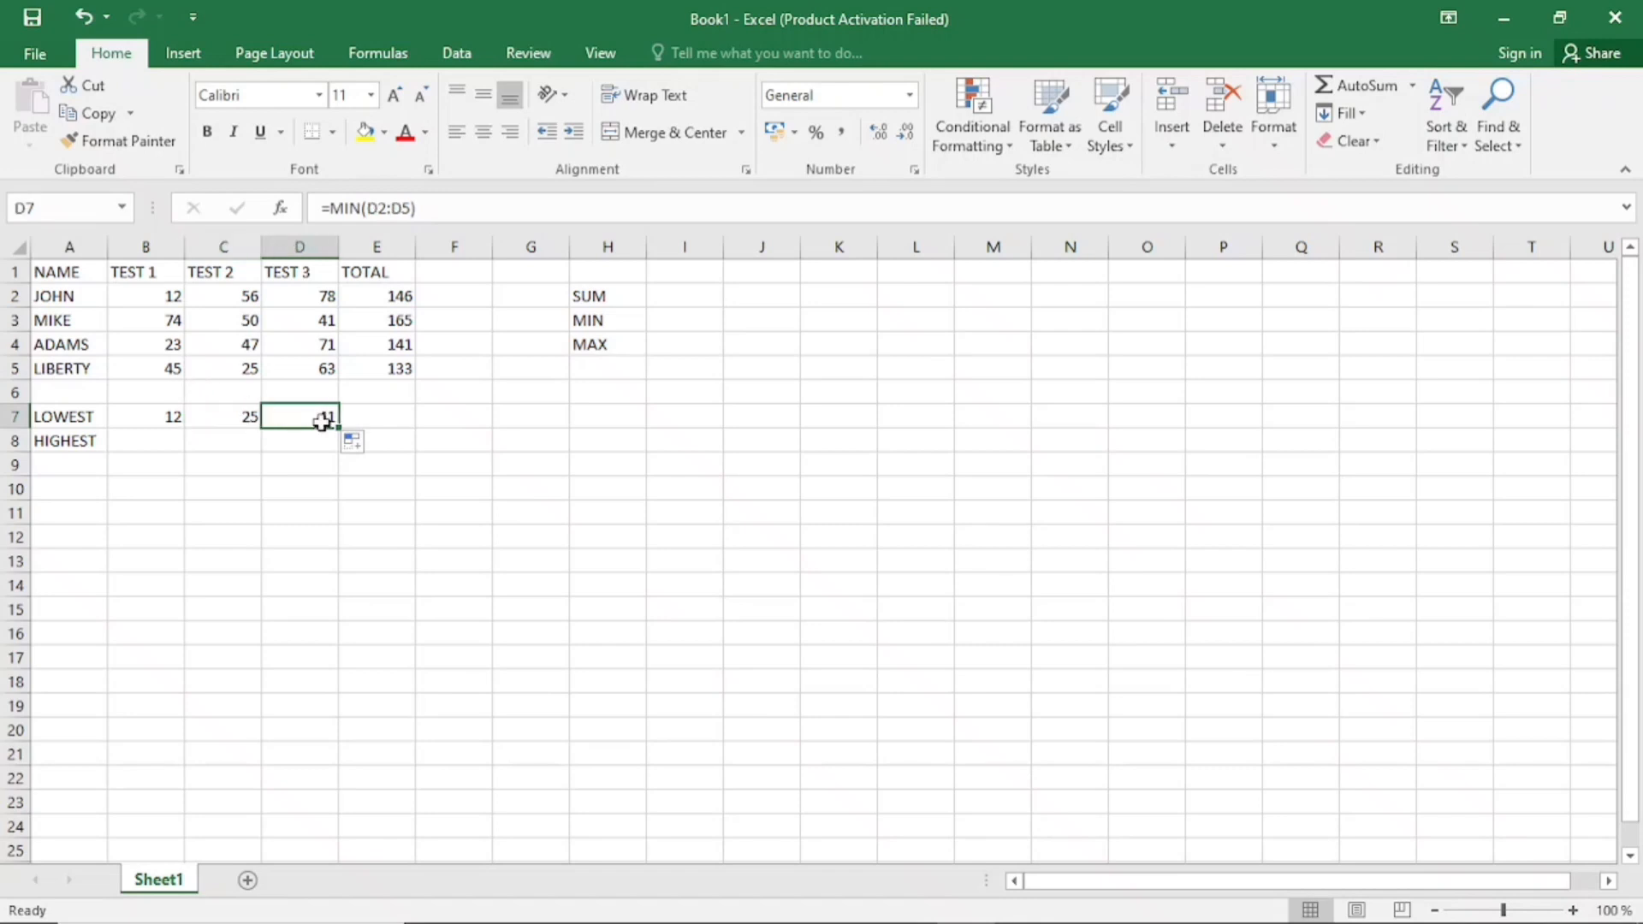
click(330, 324)
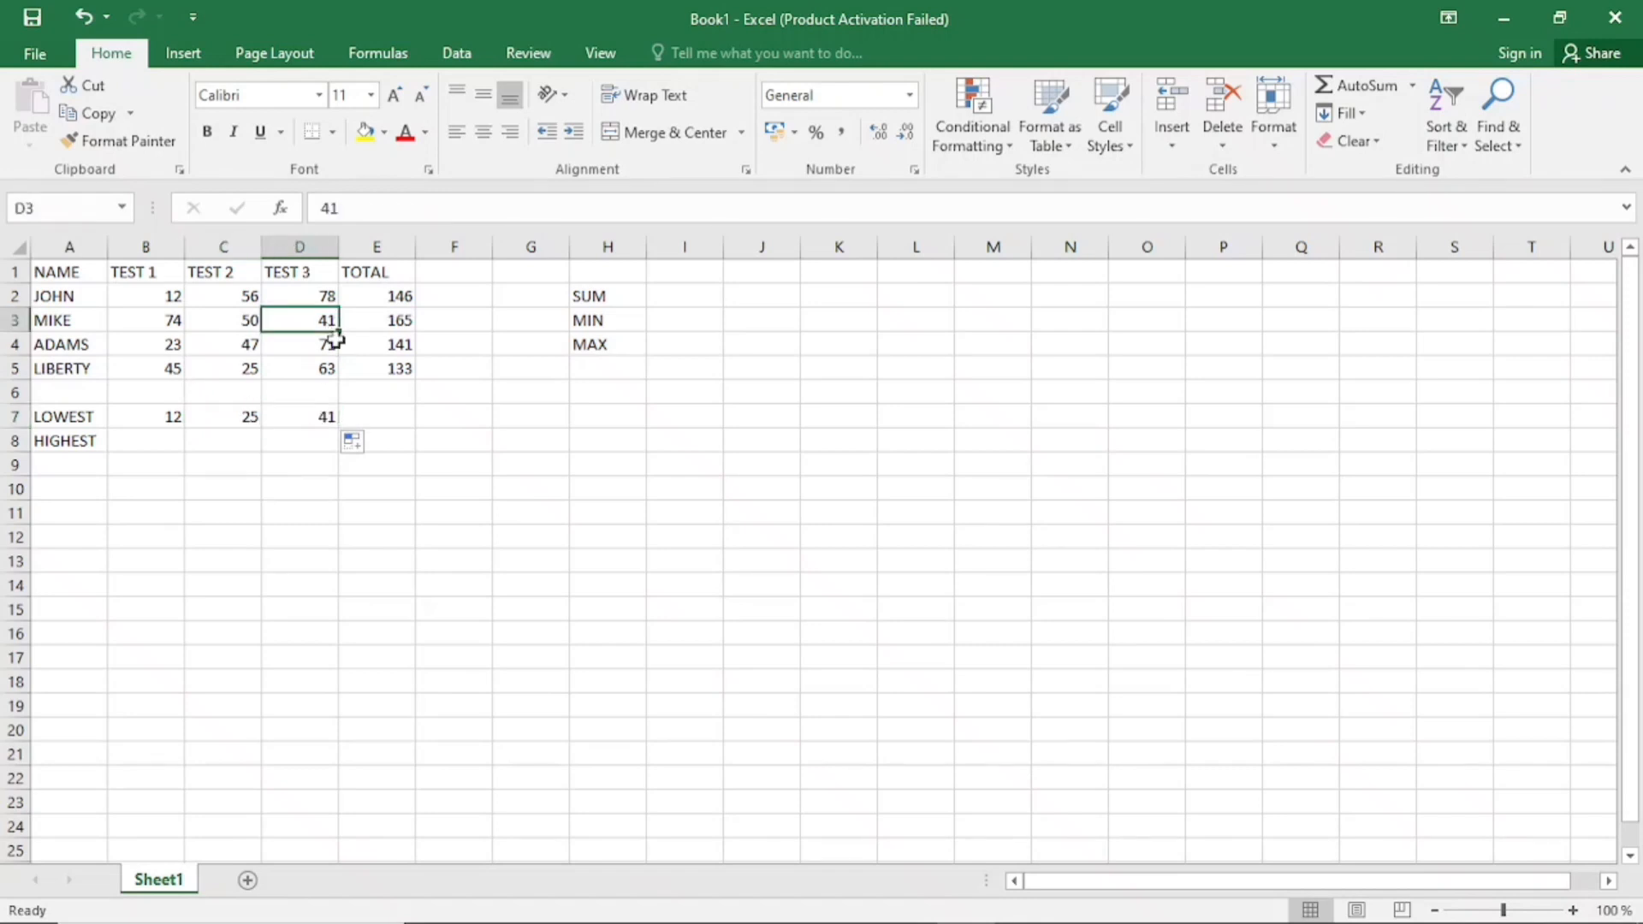
click(329, 416)
click(229, 423)
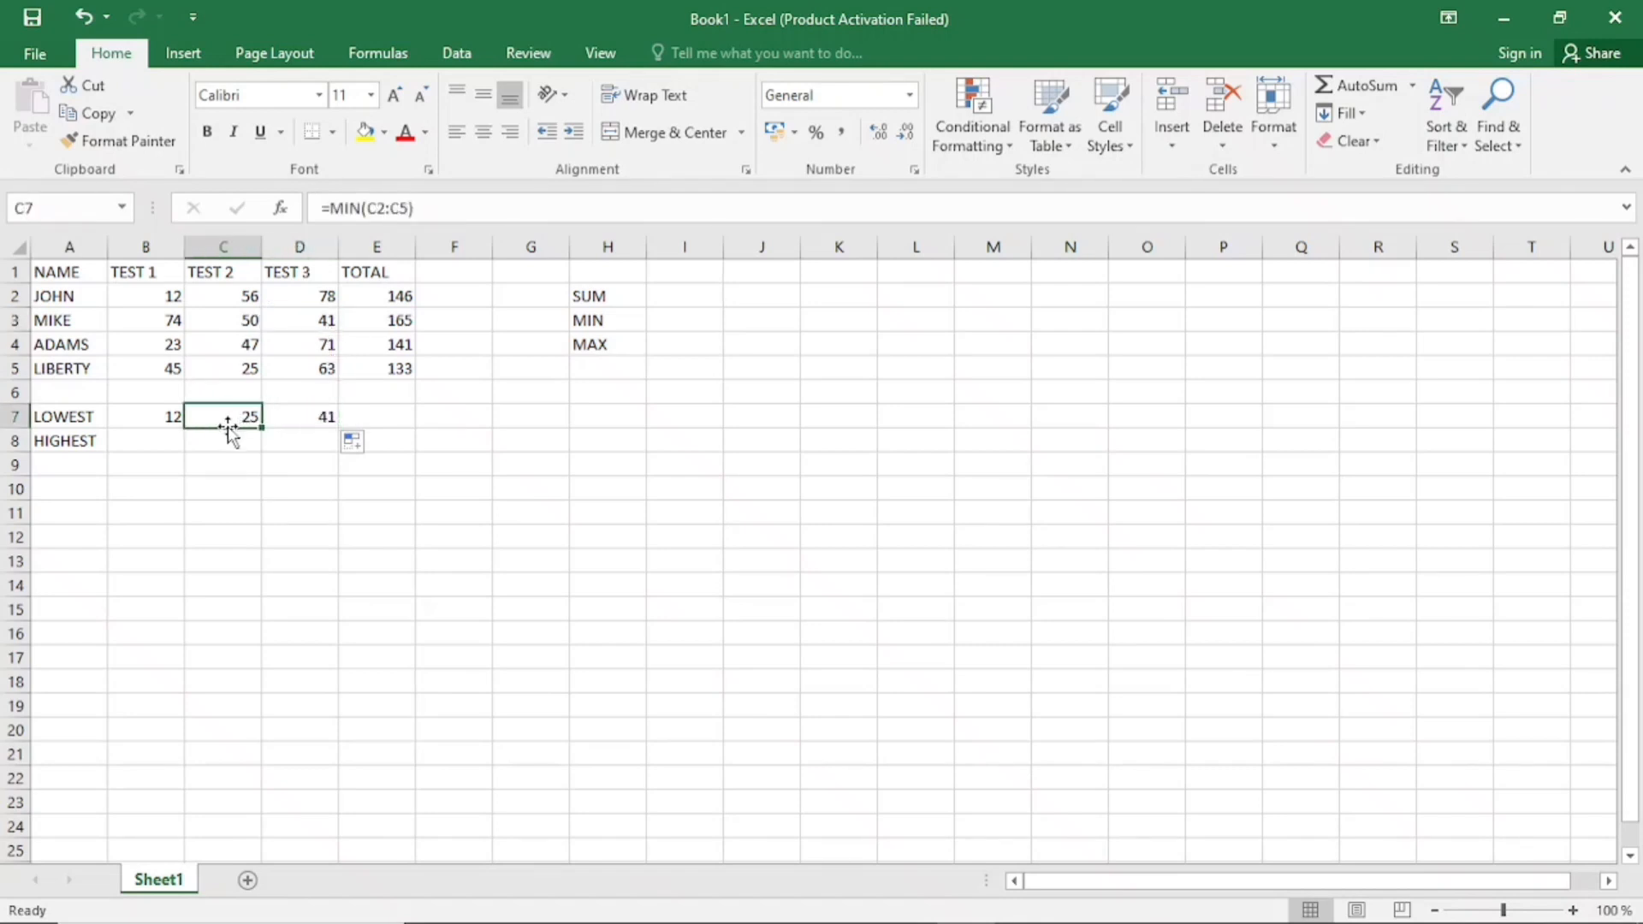
Undo the fill across row 7 and the MIN formula entered in B7
click(152, 421)
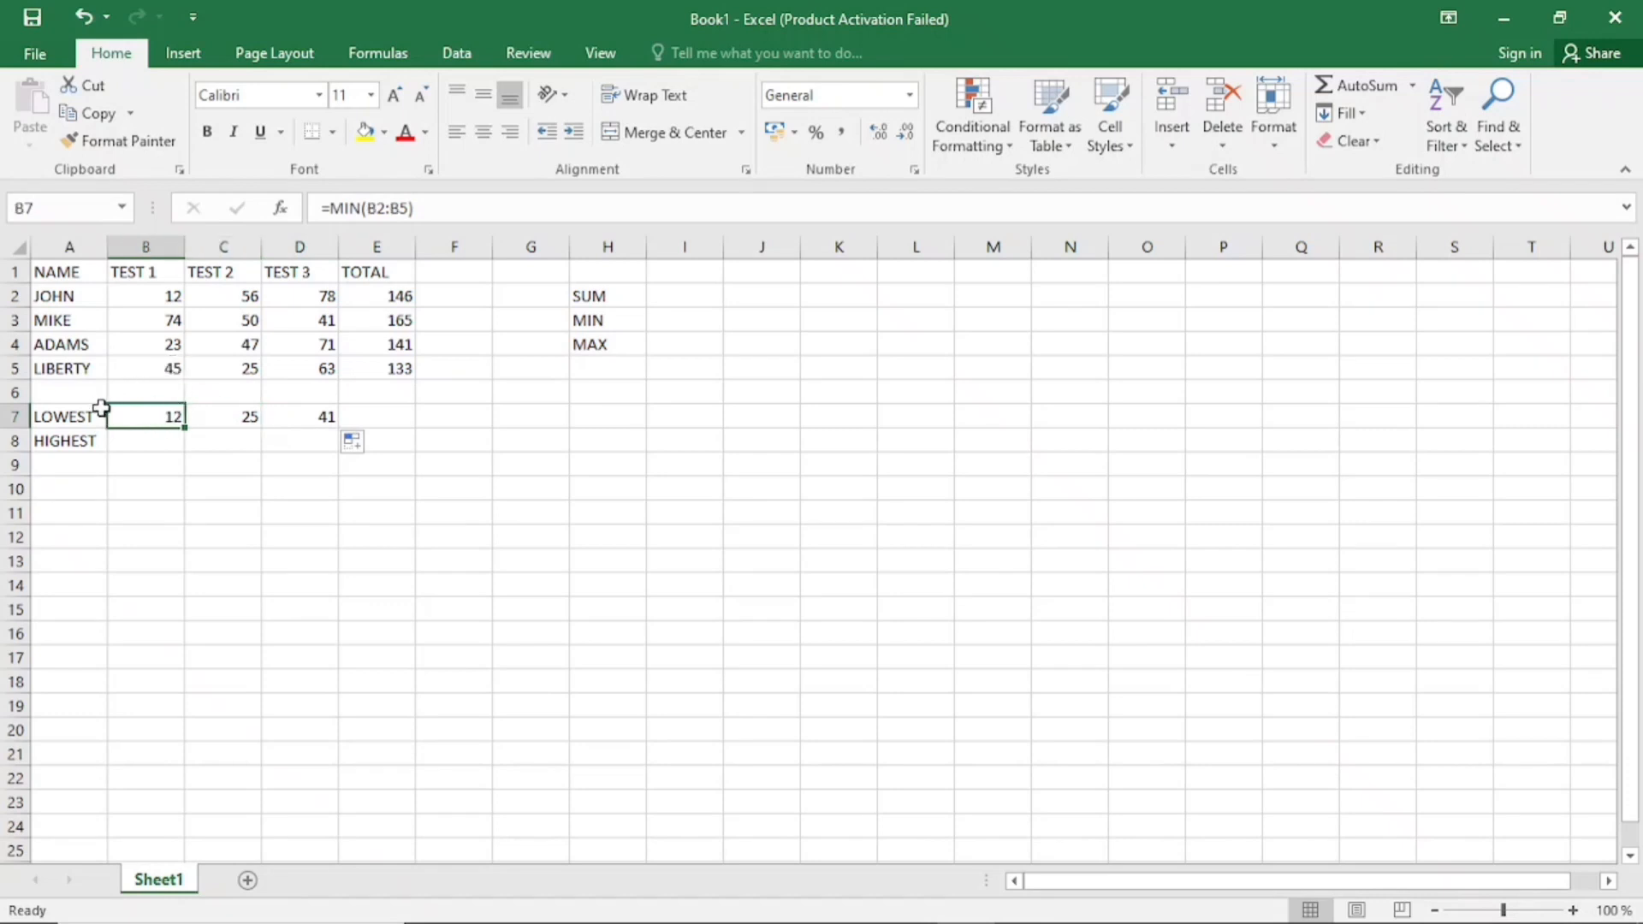
click(70, 12)
click(70, 12)
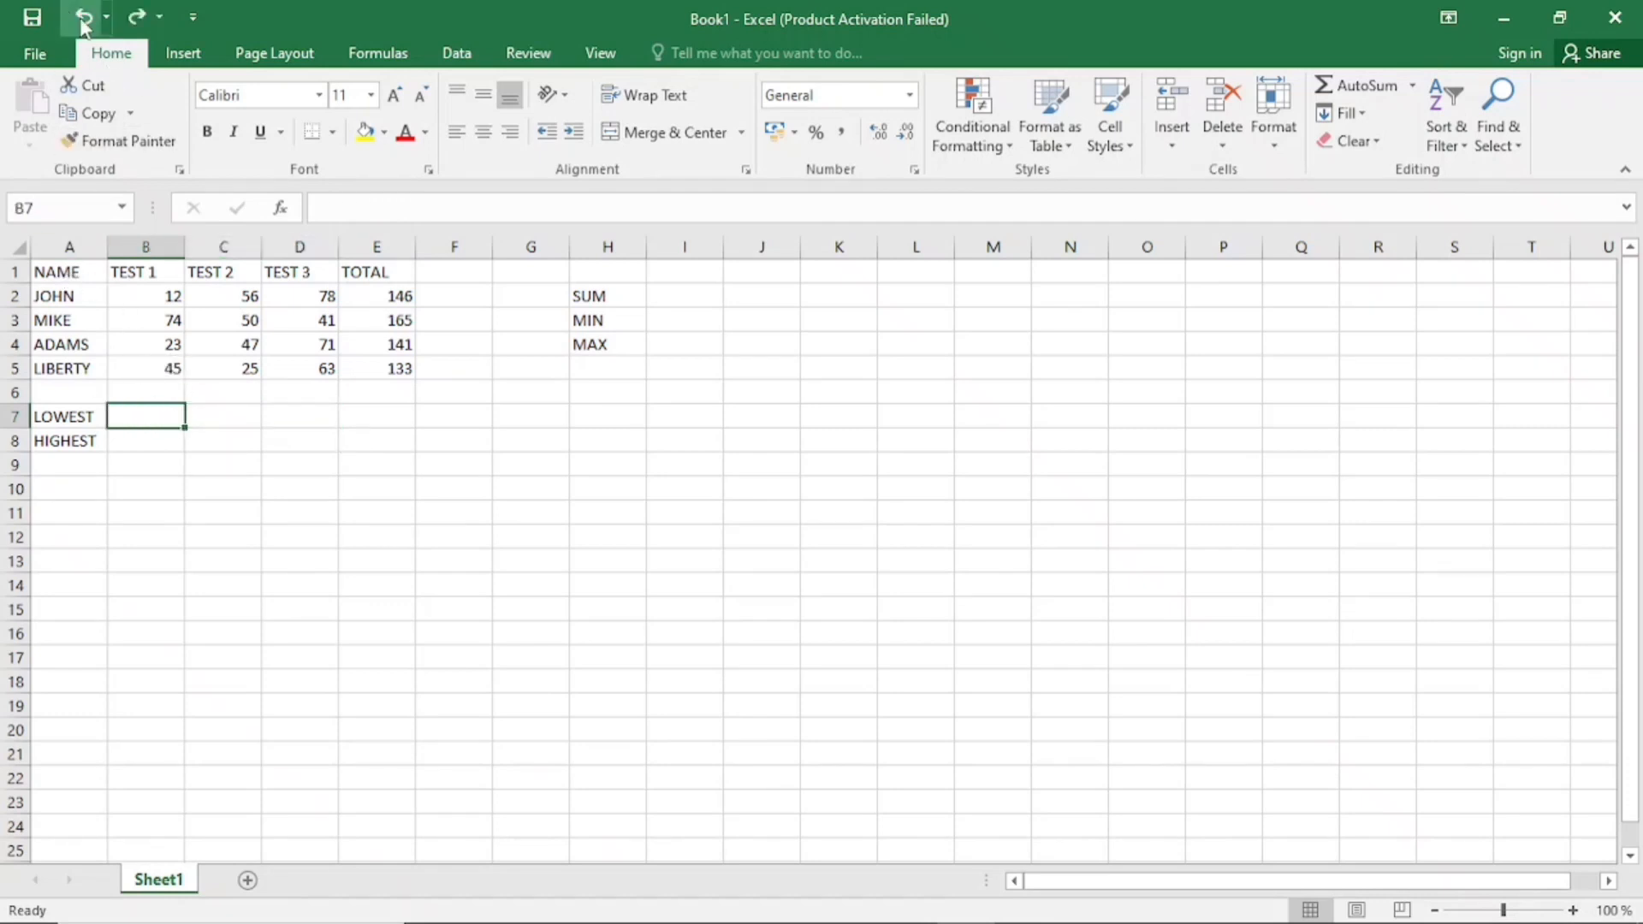
Insert the MIN function with the range B2:B5 in B7 using the function dialog, and fill it across to D7
click(281, 209)
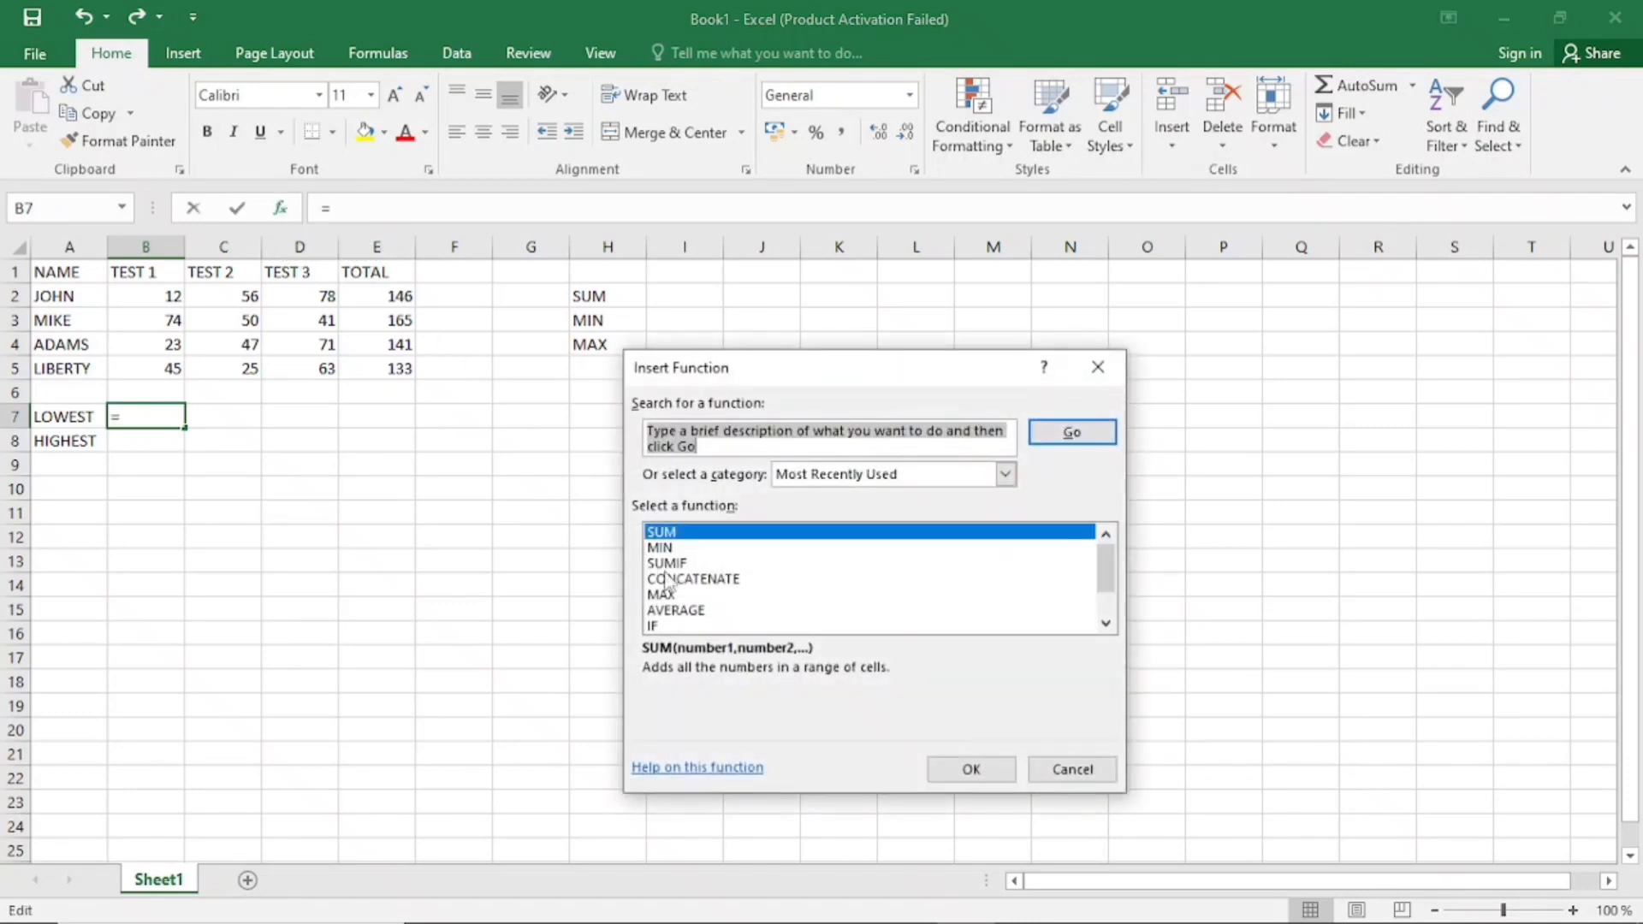
click(762, 548)
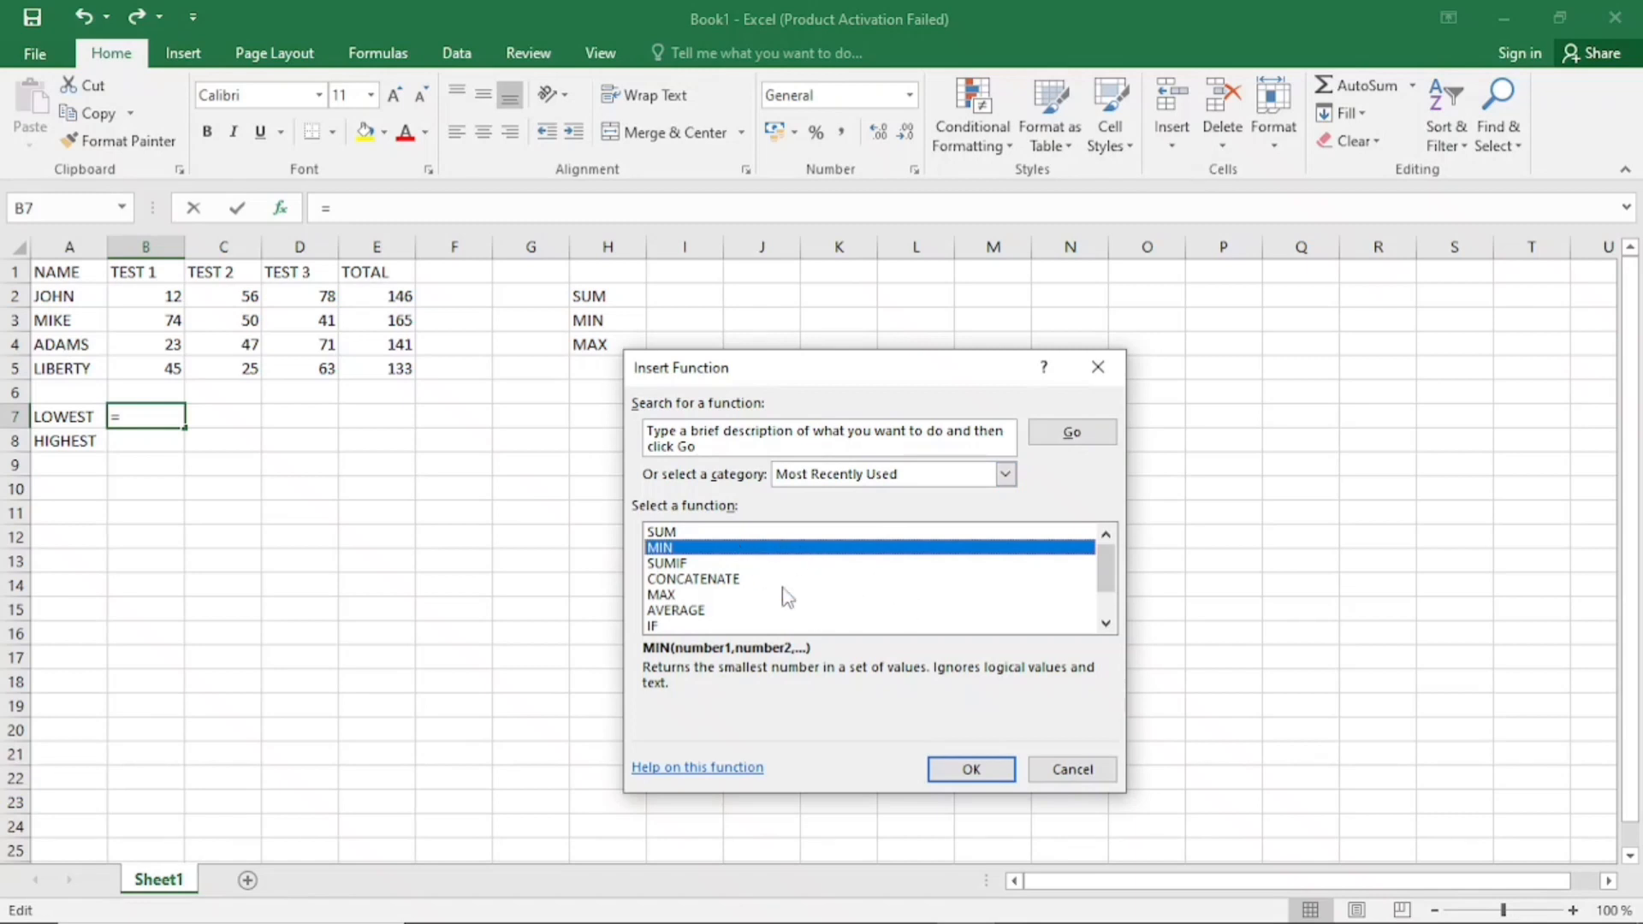
click(969, 769)
drag(761, 400, 710, 382)
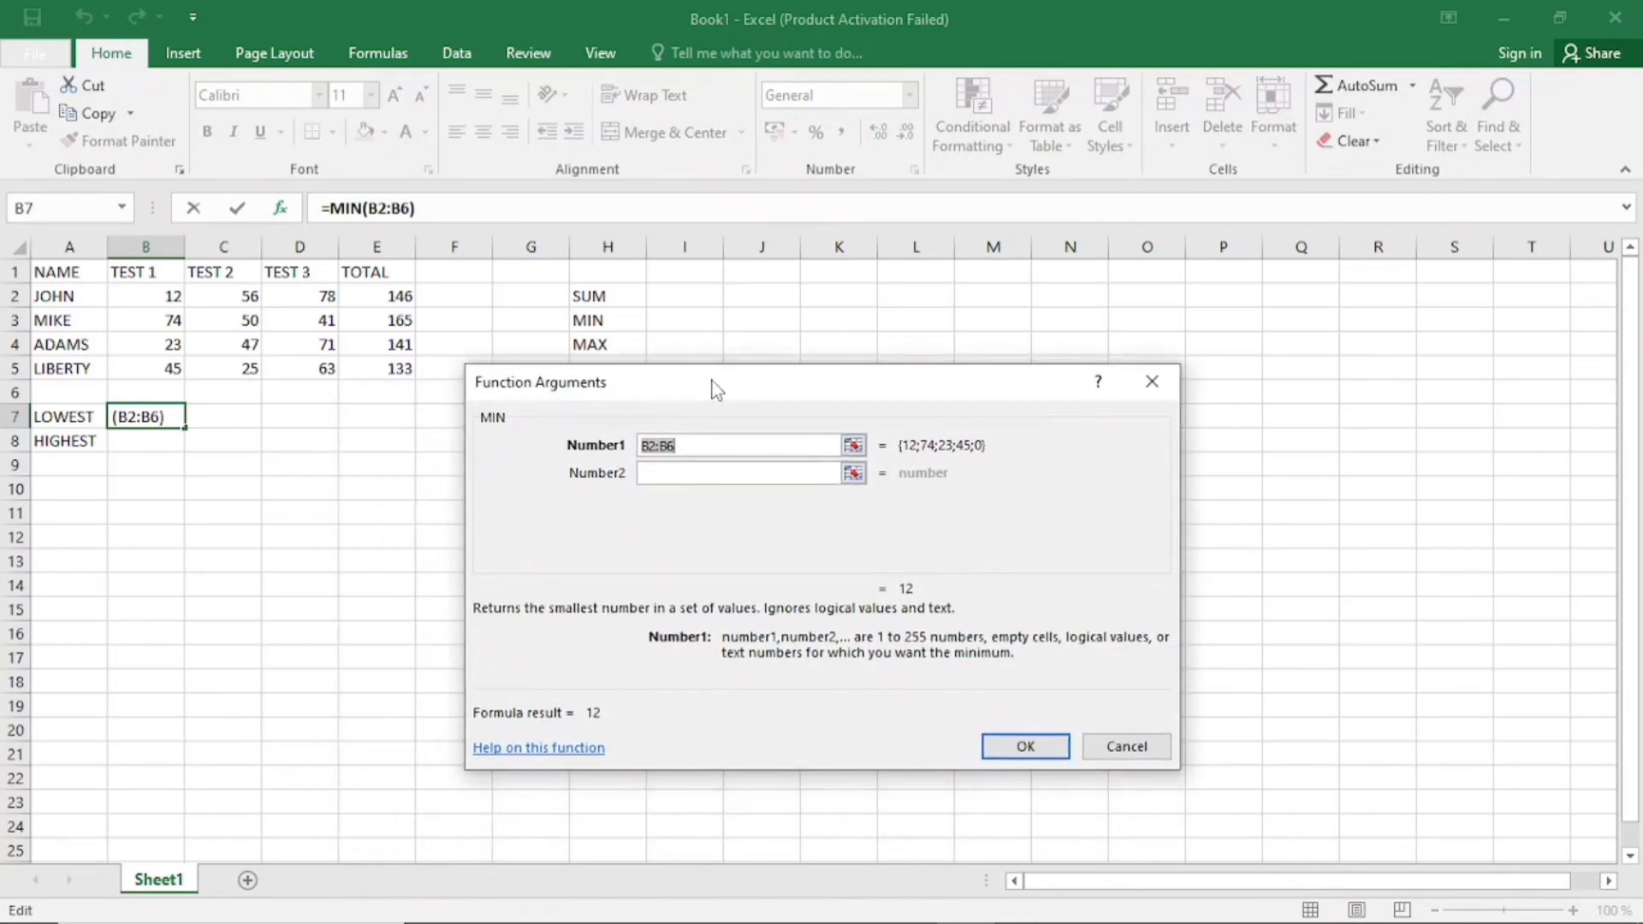
click(703, 445)
key(BackSpace)
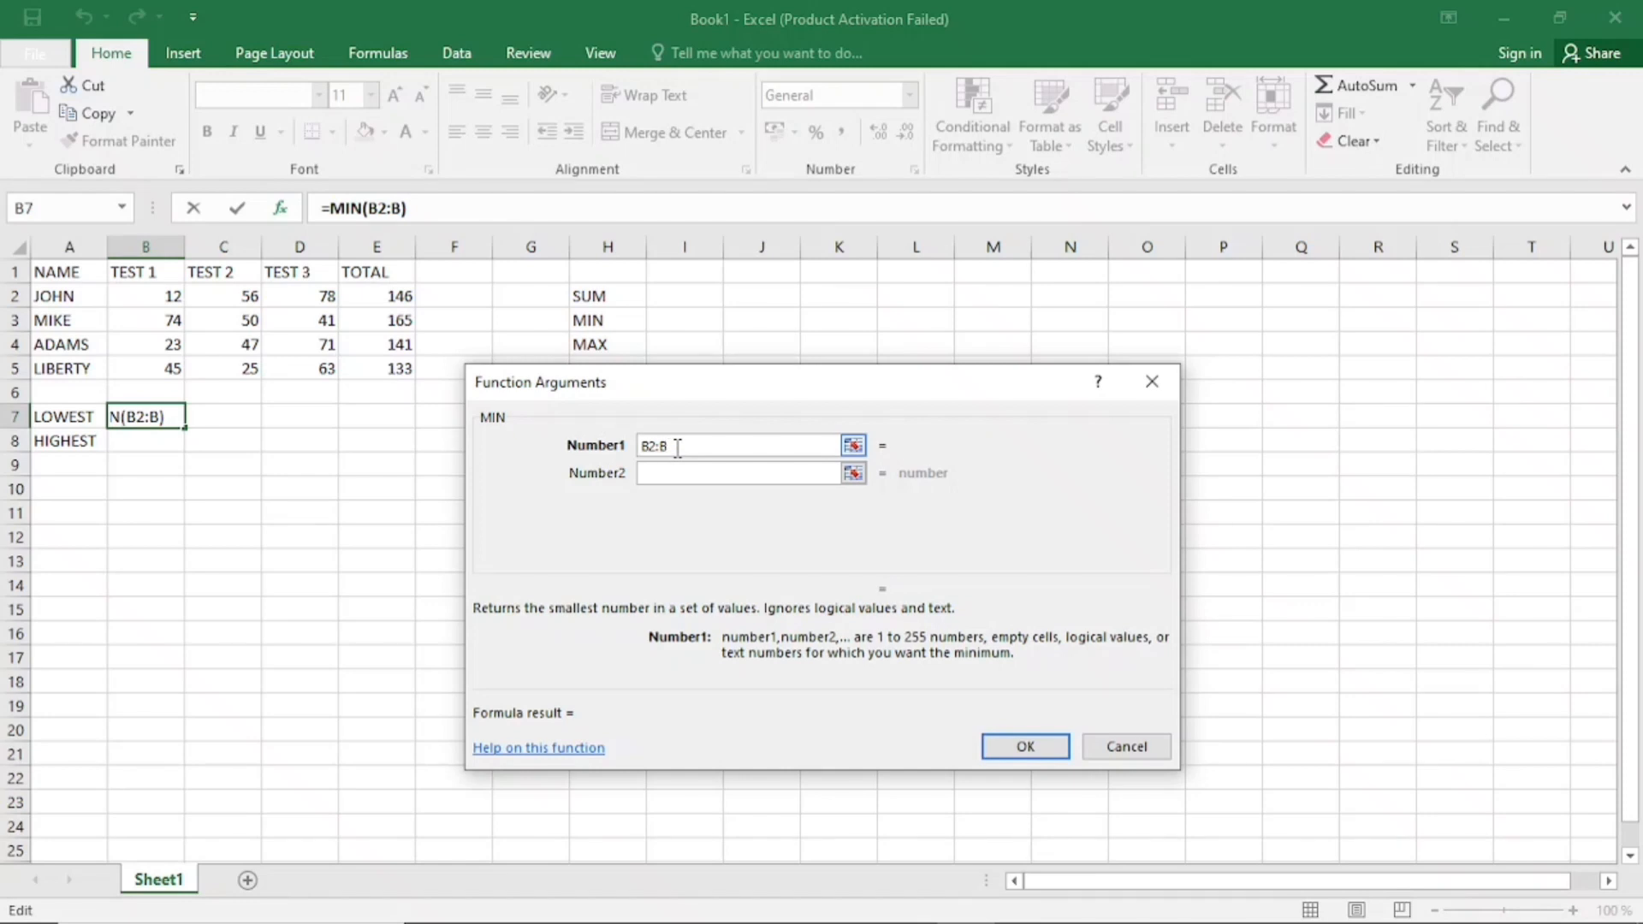
text(5)
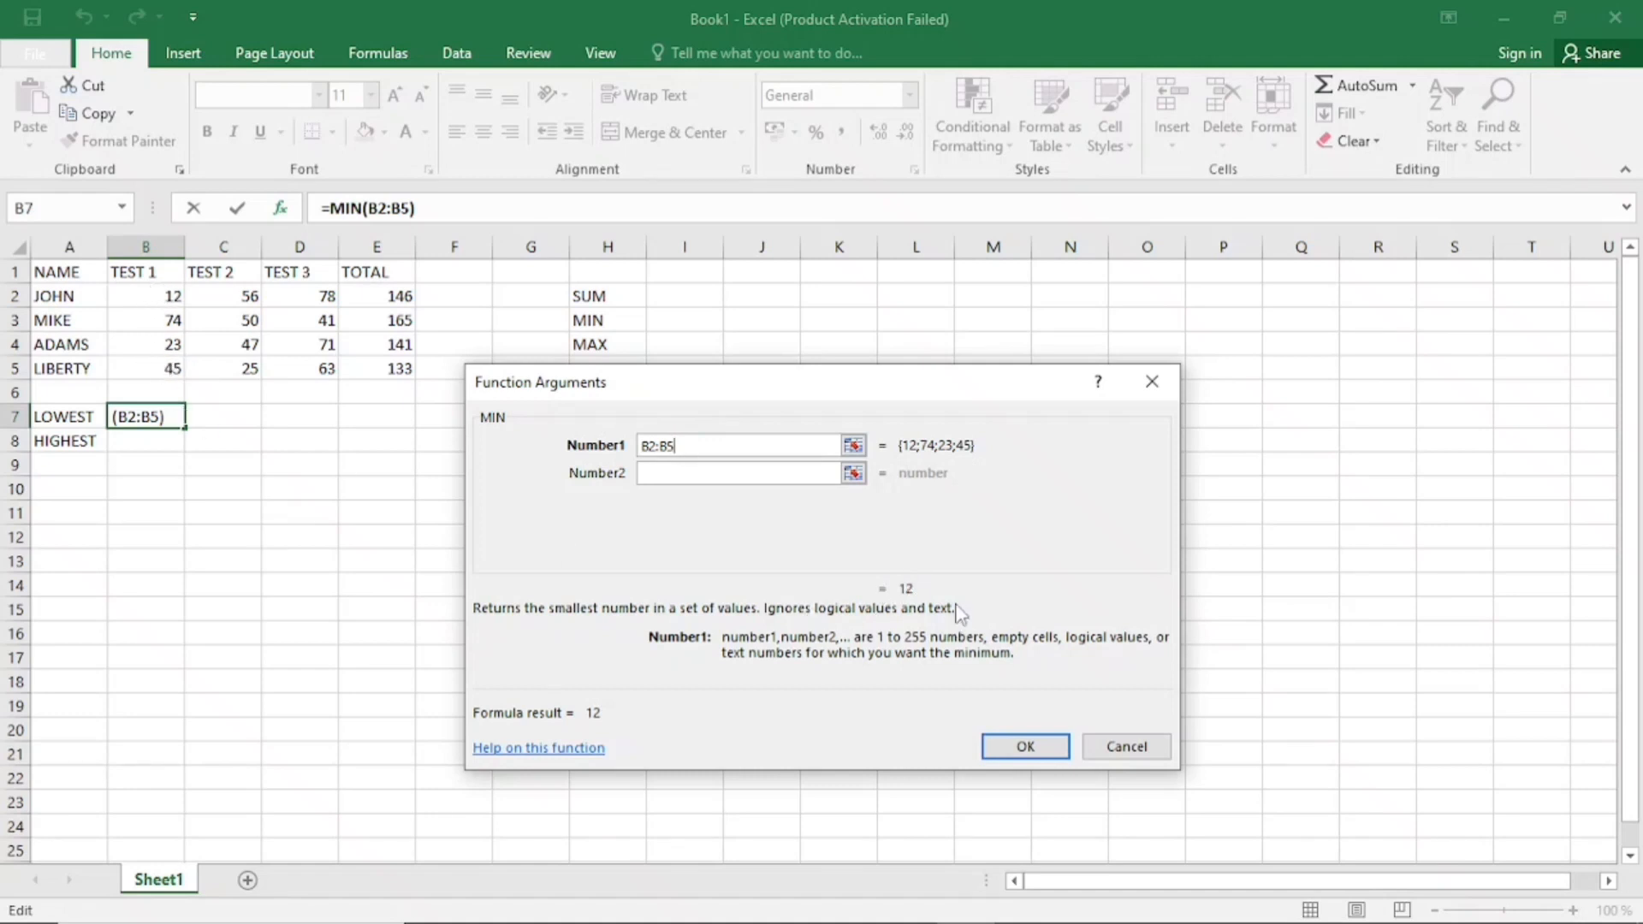
click(1024, 746)
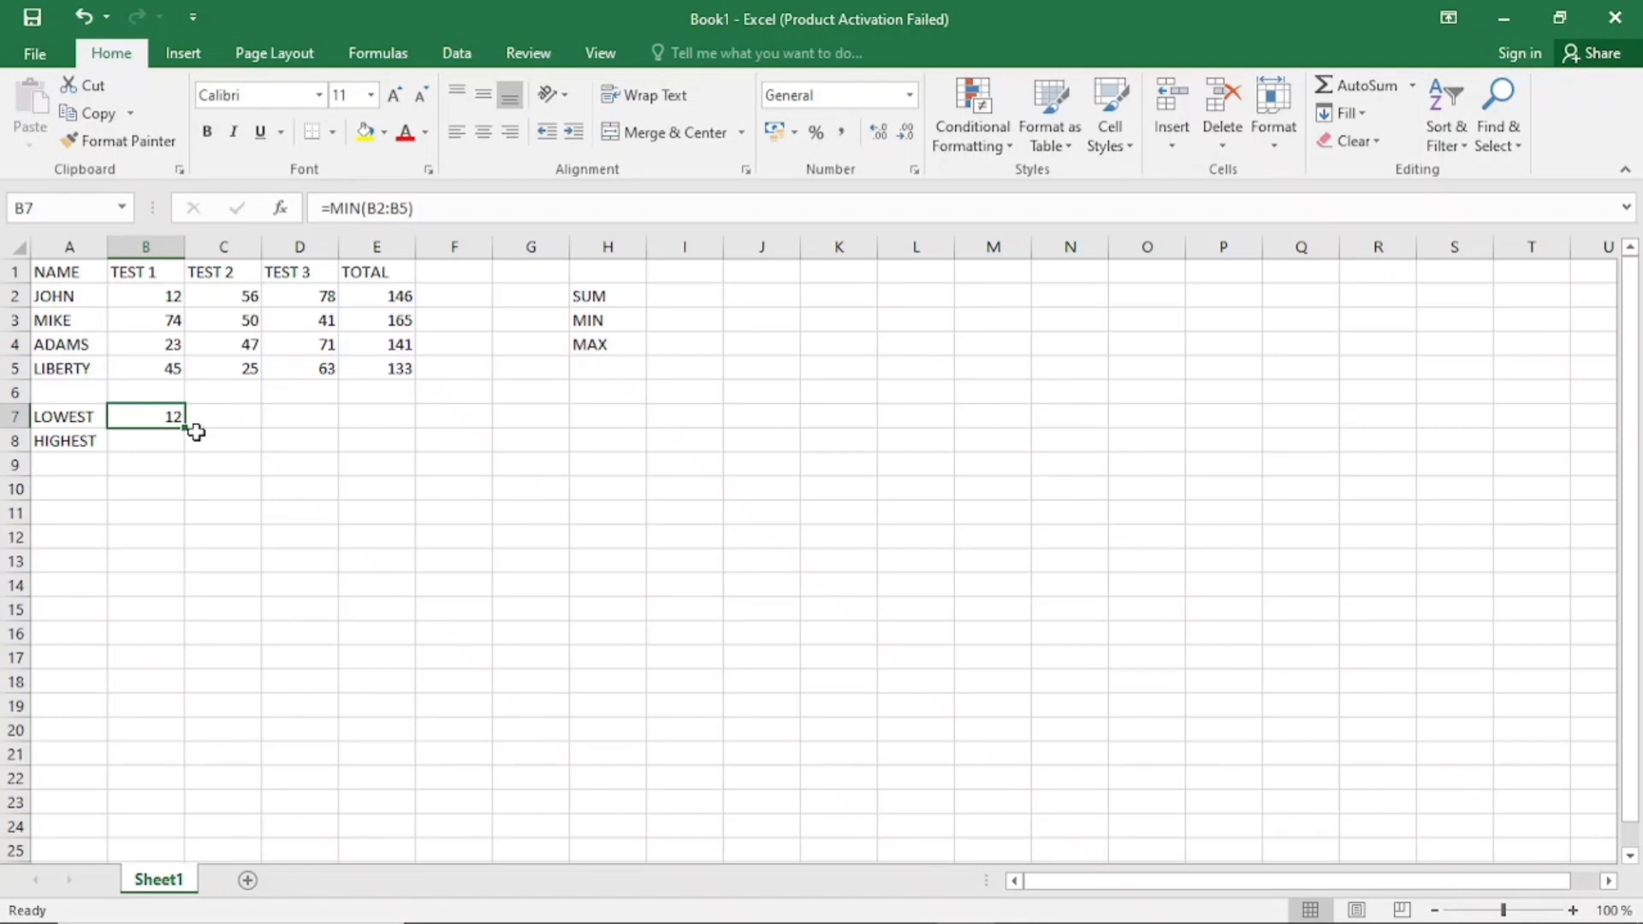
drag(188, 429, 347, 430)
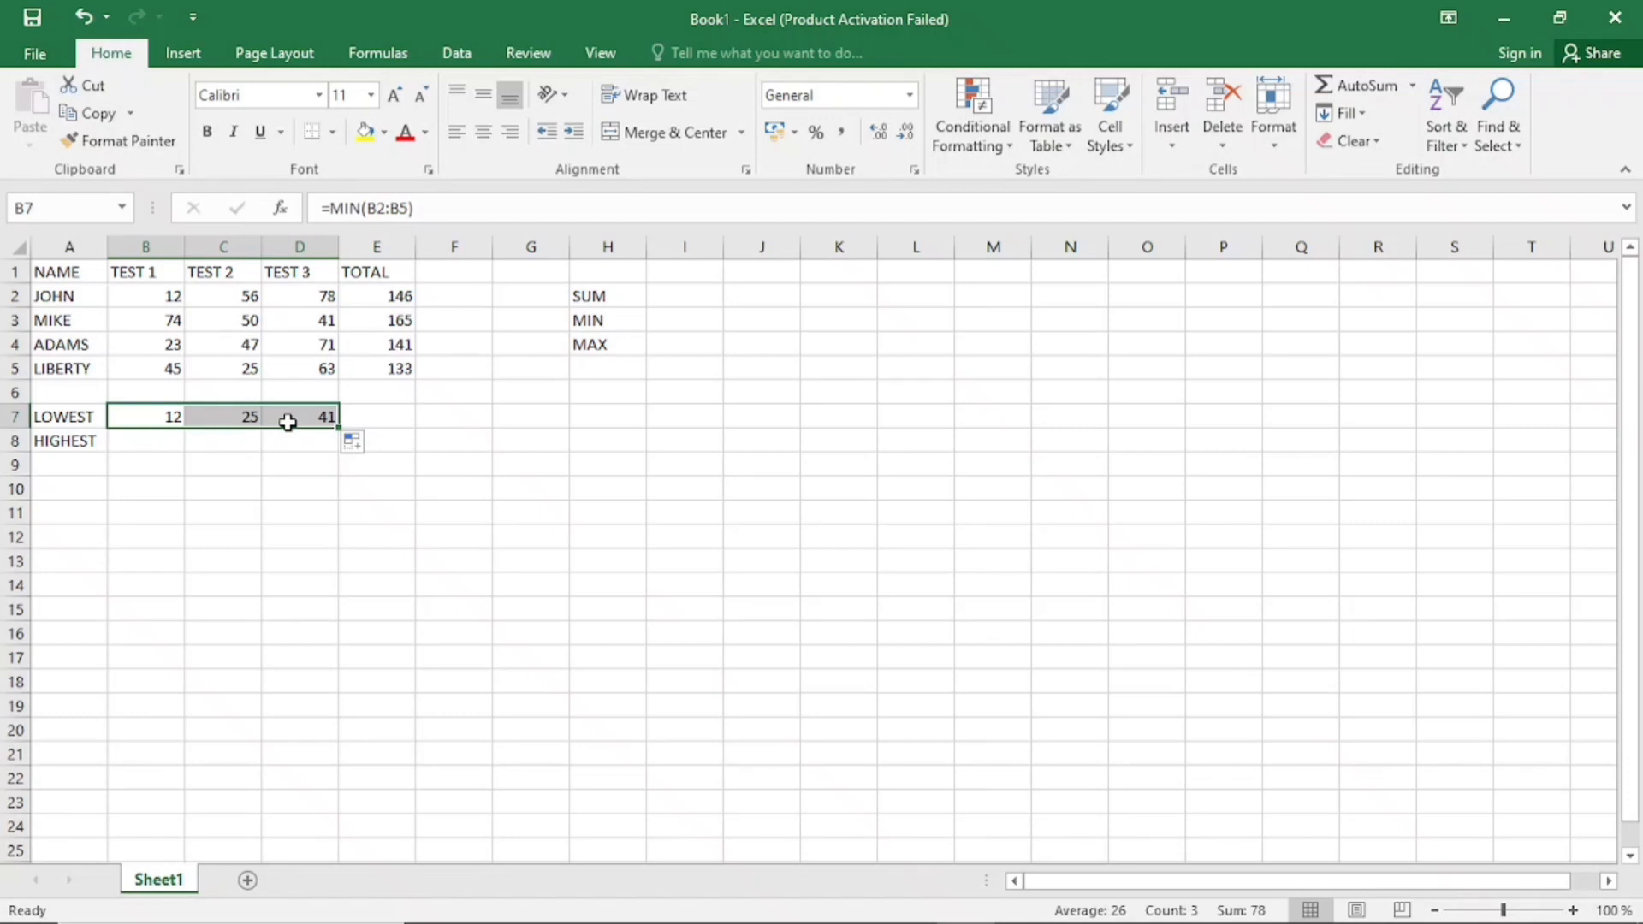
click(134, 414)
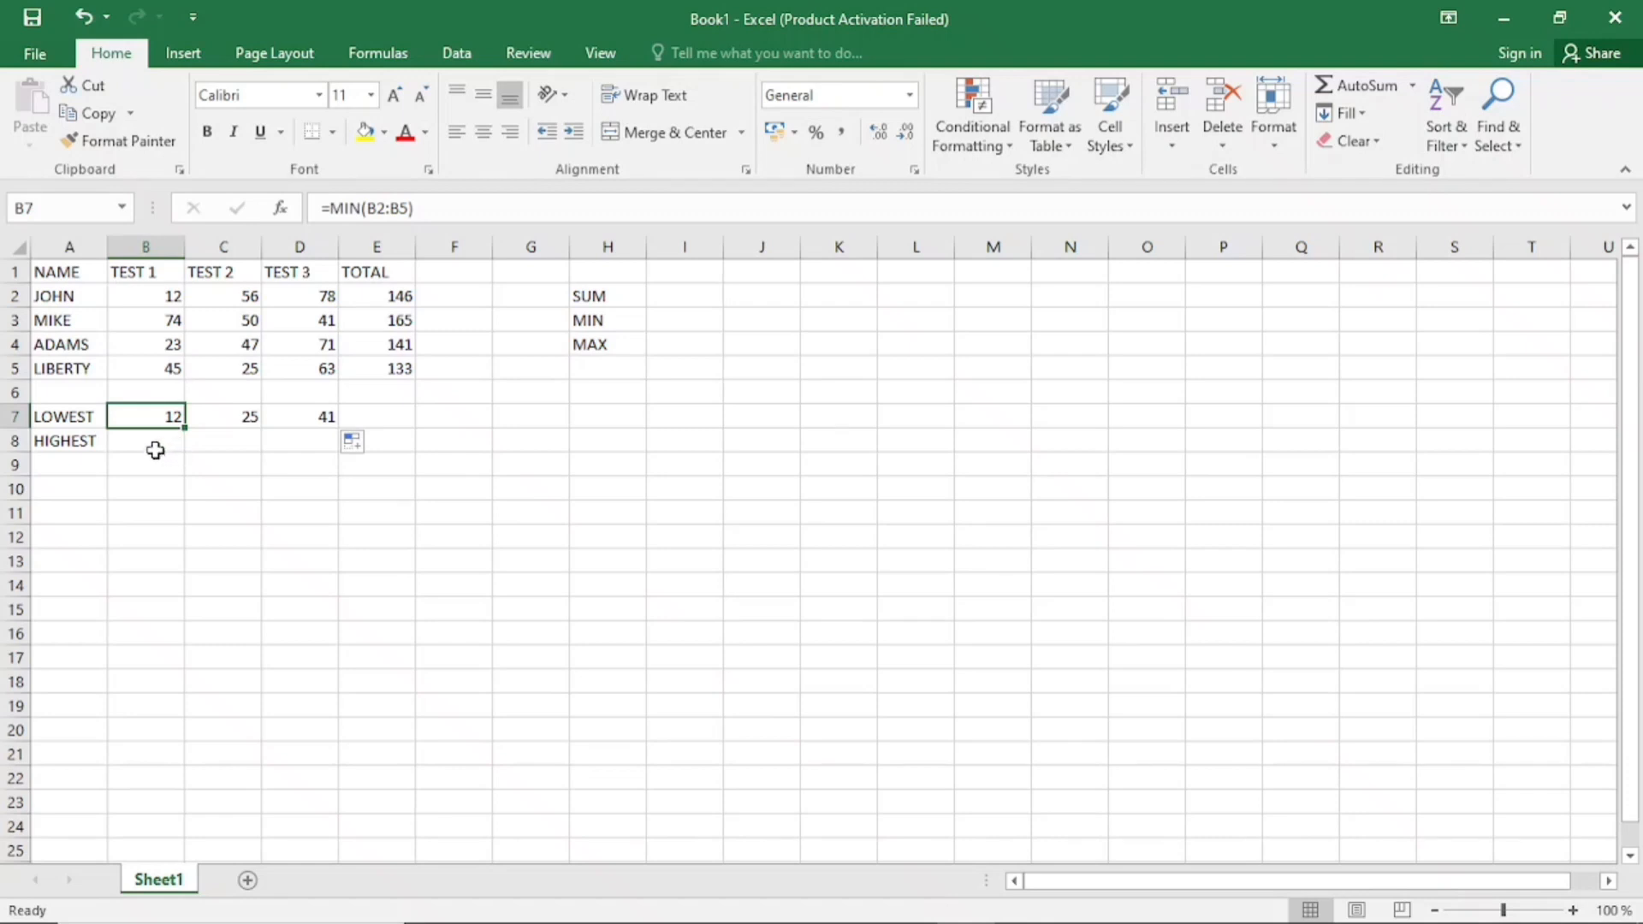
Enter =MAX(B2:B5) in B8 for the highest TEST 1 score and check the resulting formula
click(591, 345)
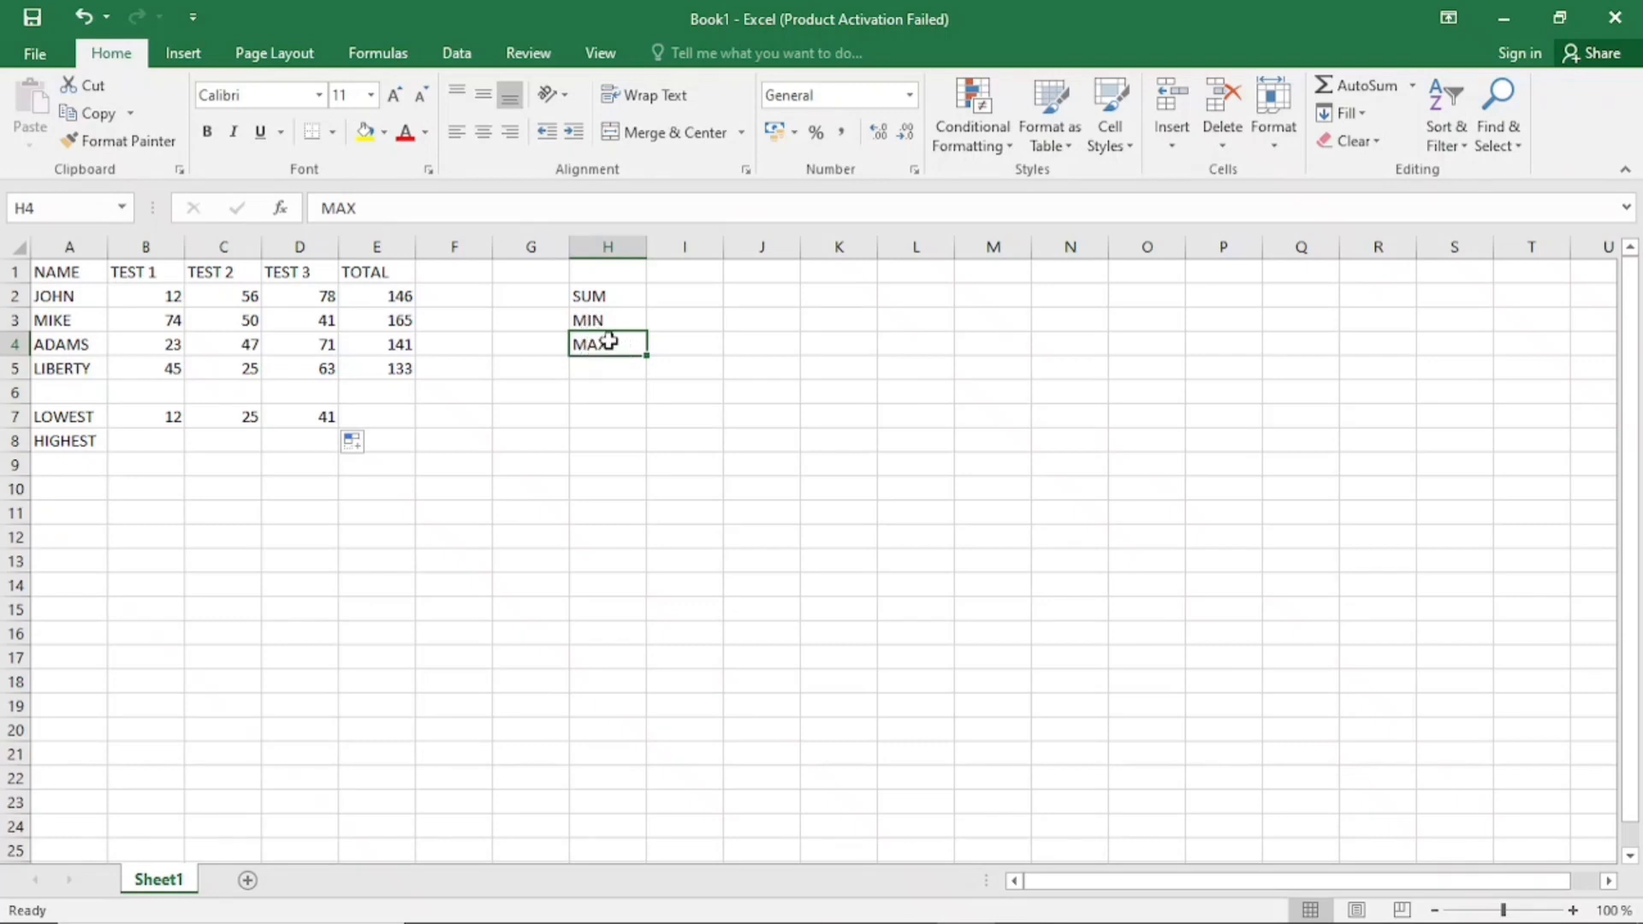
click(150, 441)
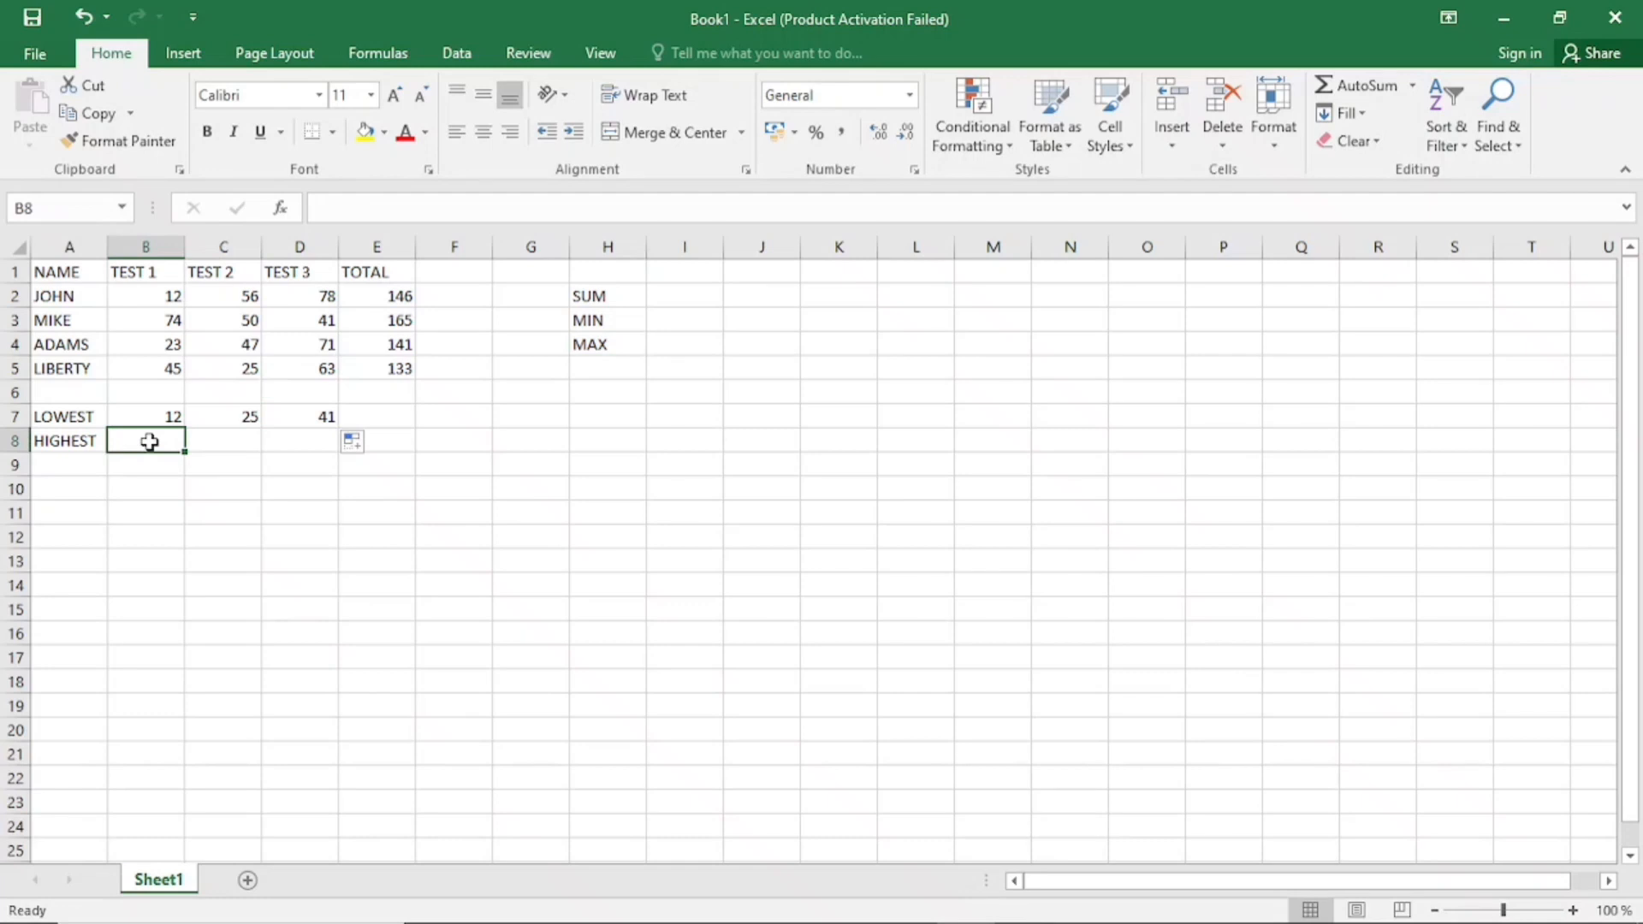
text(=MA)
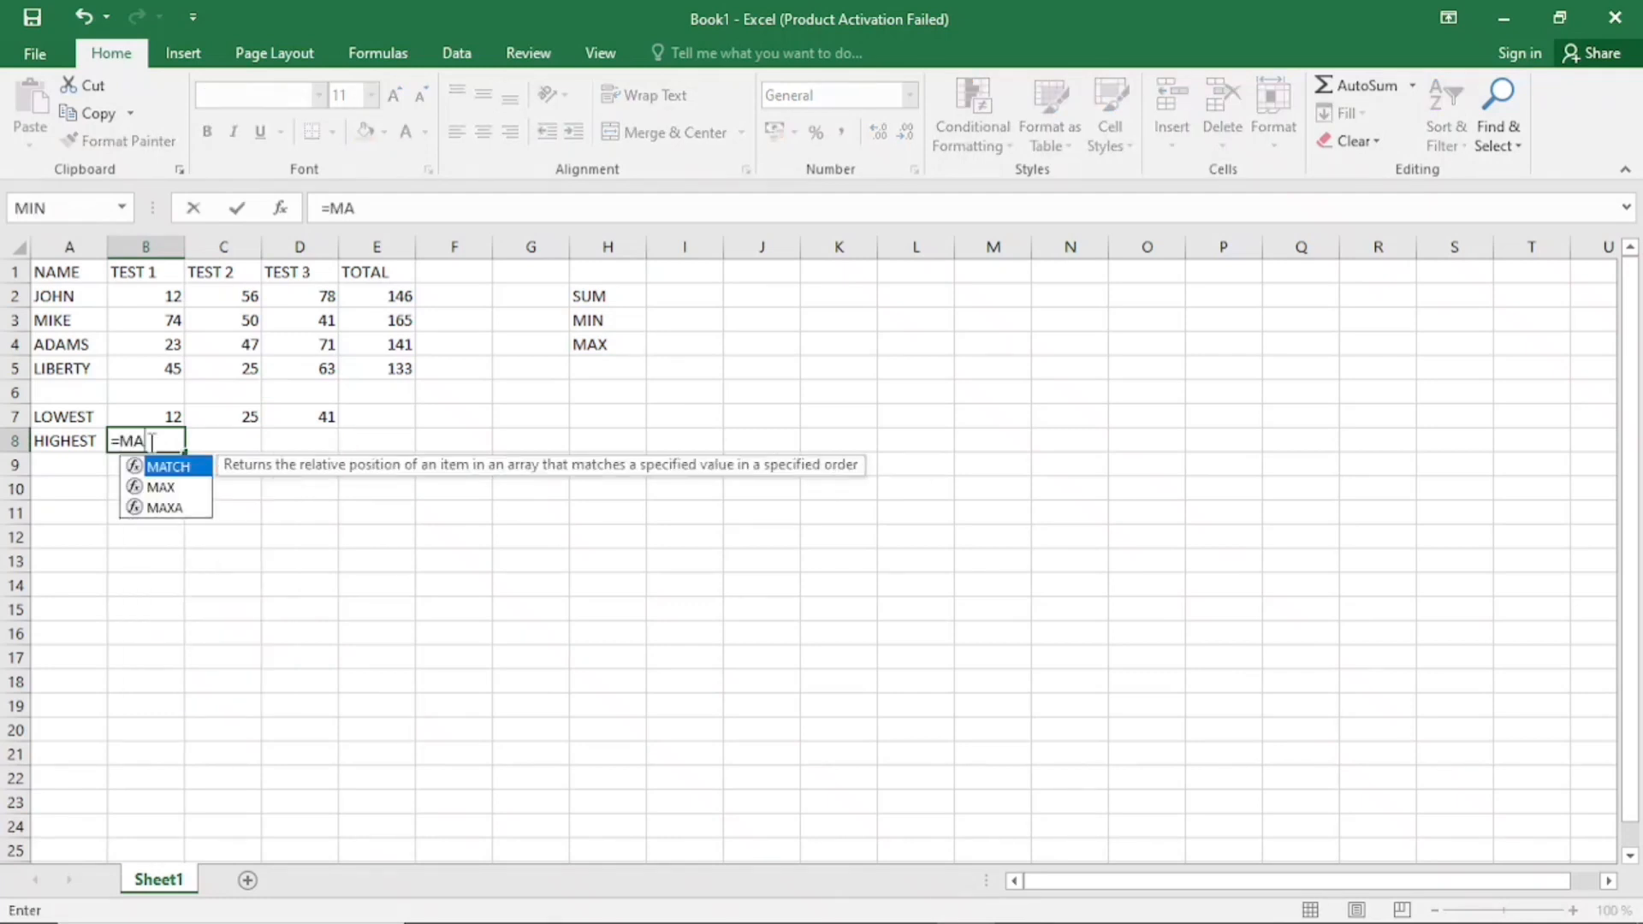
text(X)
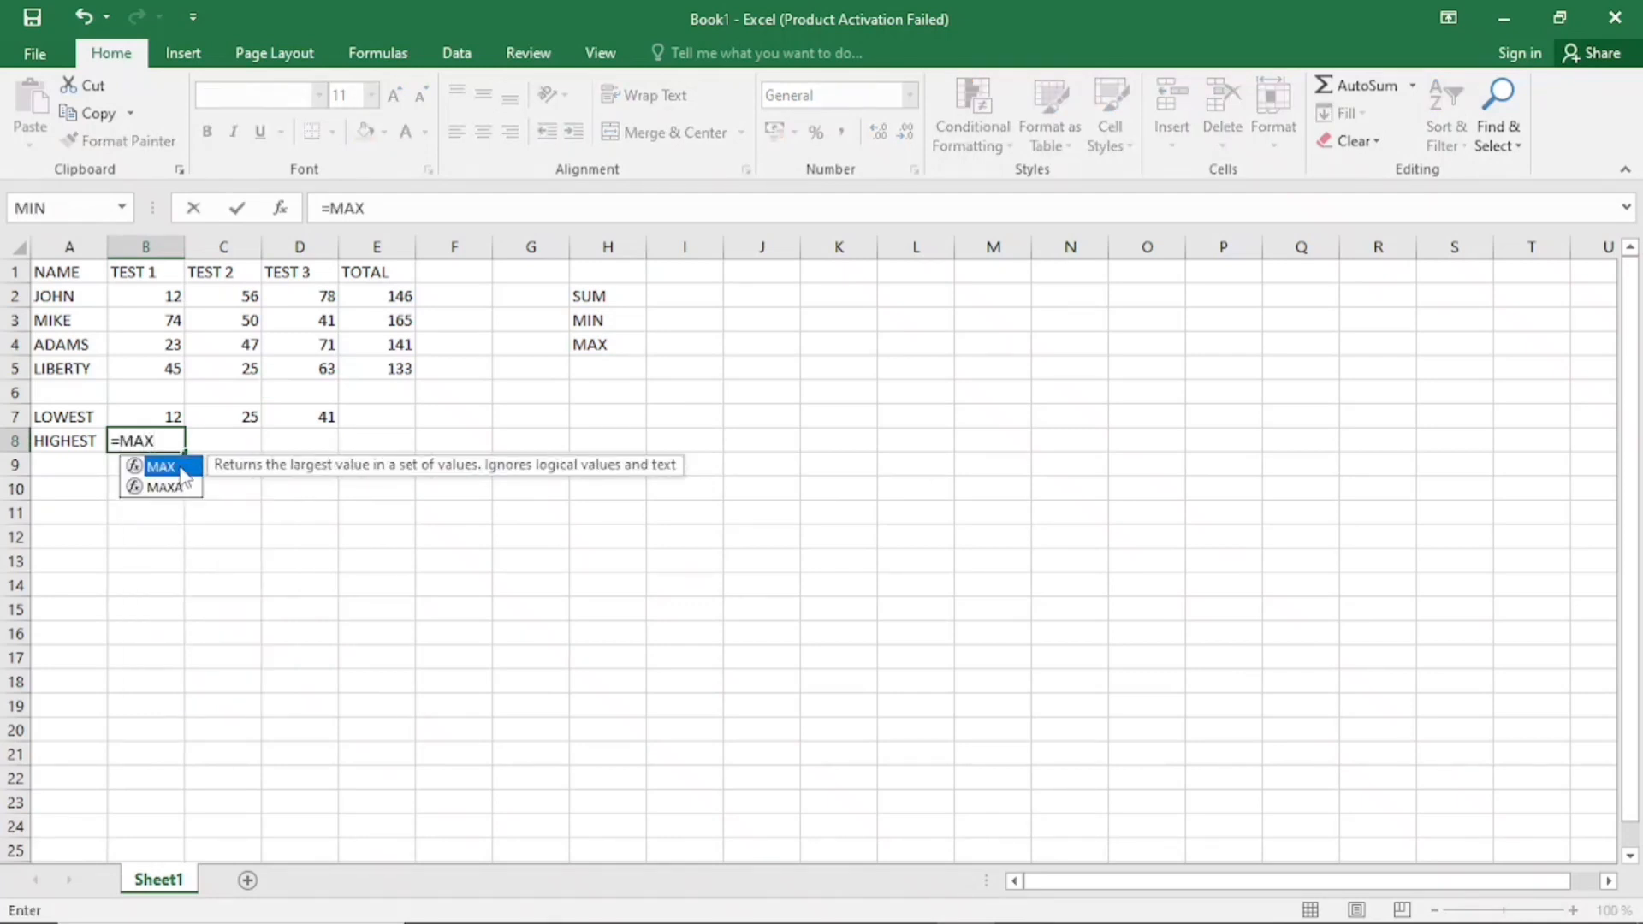
double_click(182, 469)
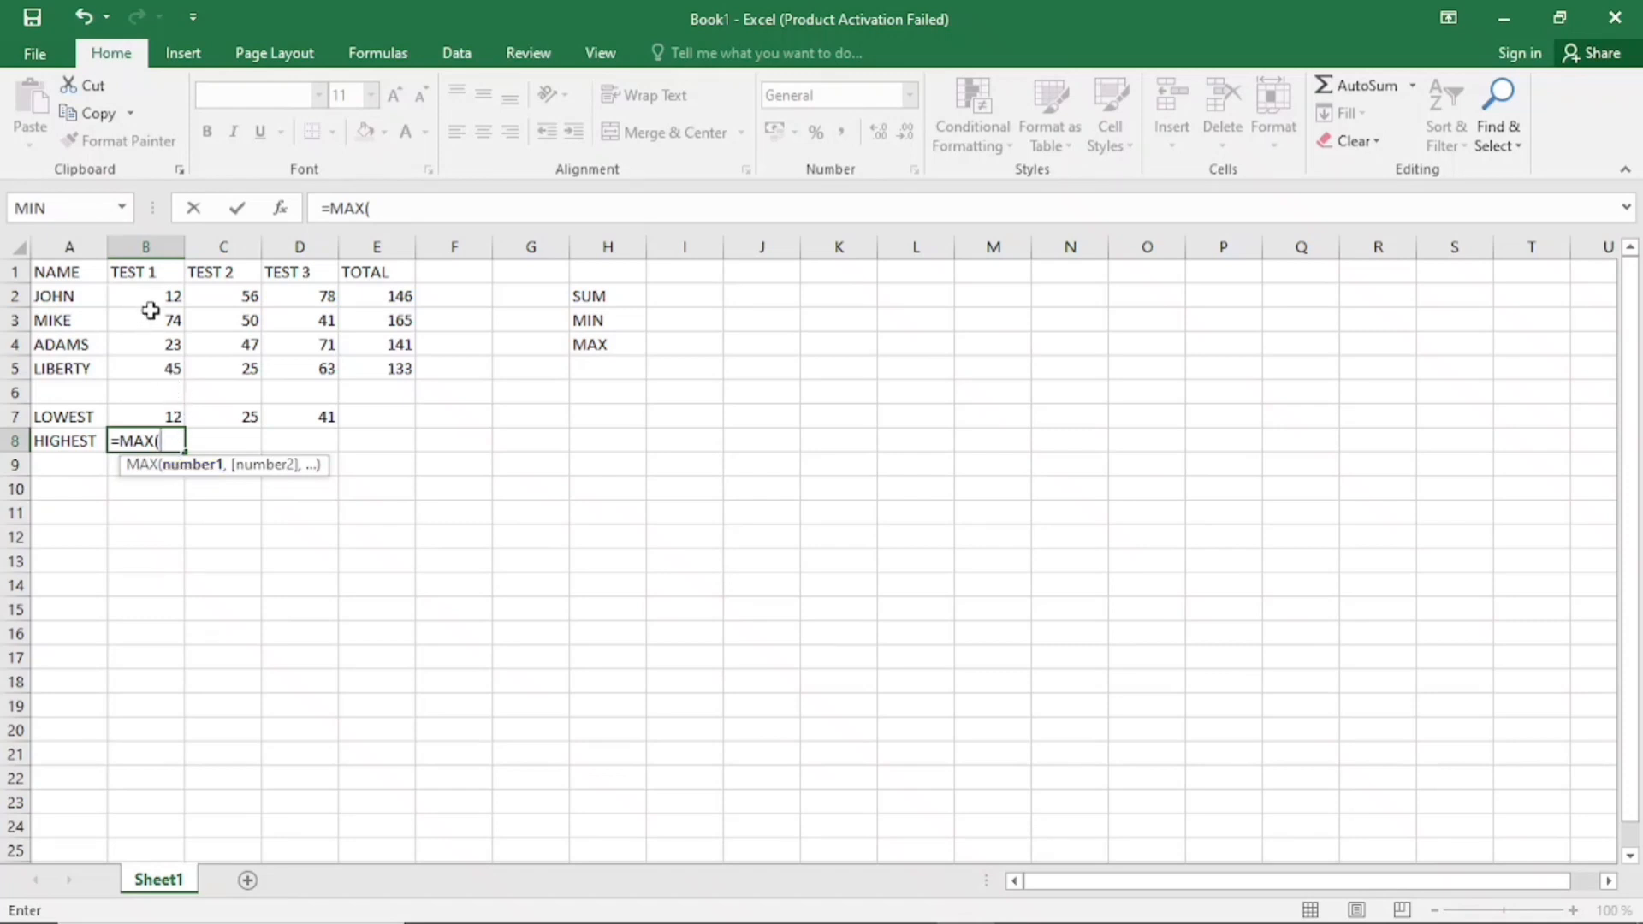
drag(154, 296, 154, 359)
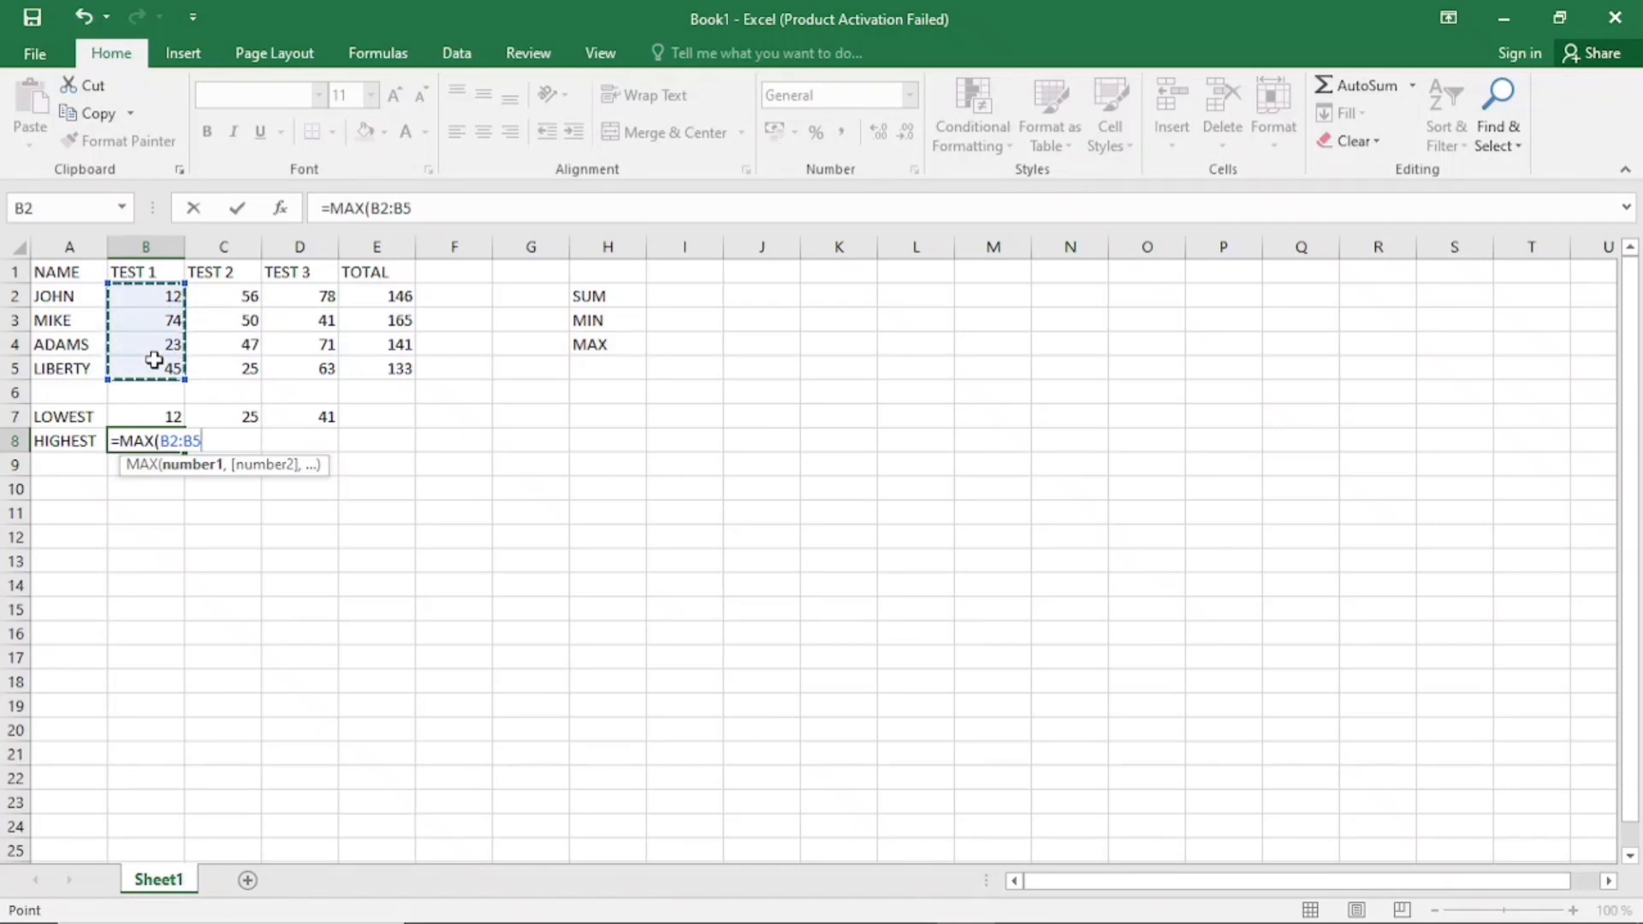
key(Return)
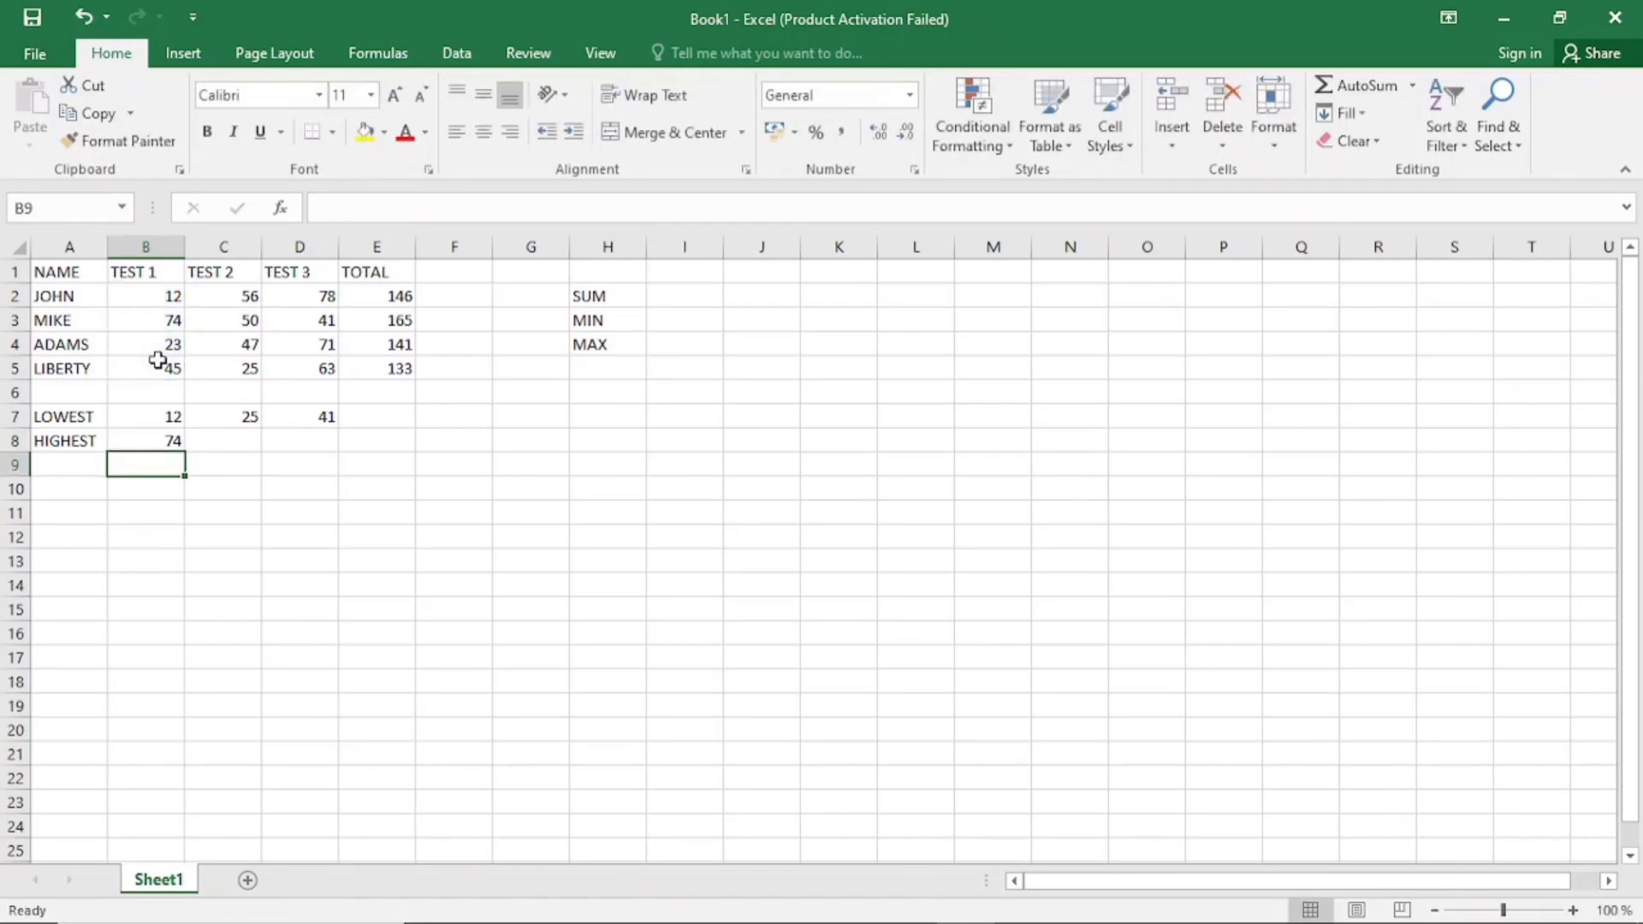
click(163, 442)
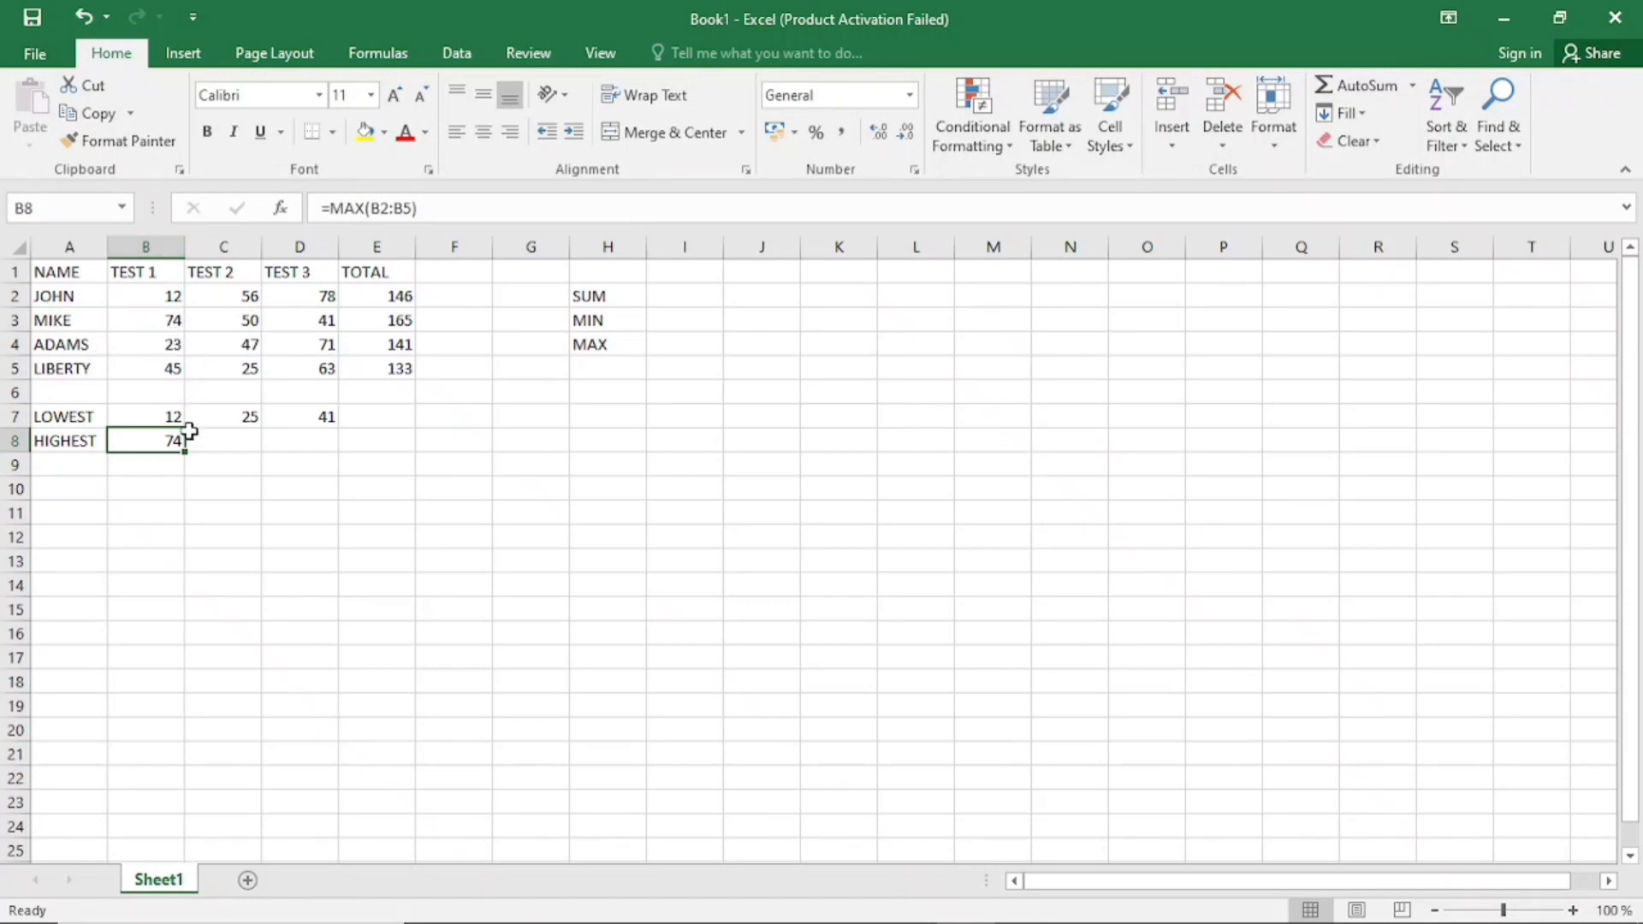
Insert the MAX function in C8 for TEST 2 using the function dialog
click(216, 441)
click(166, 441)
click(216, 440)
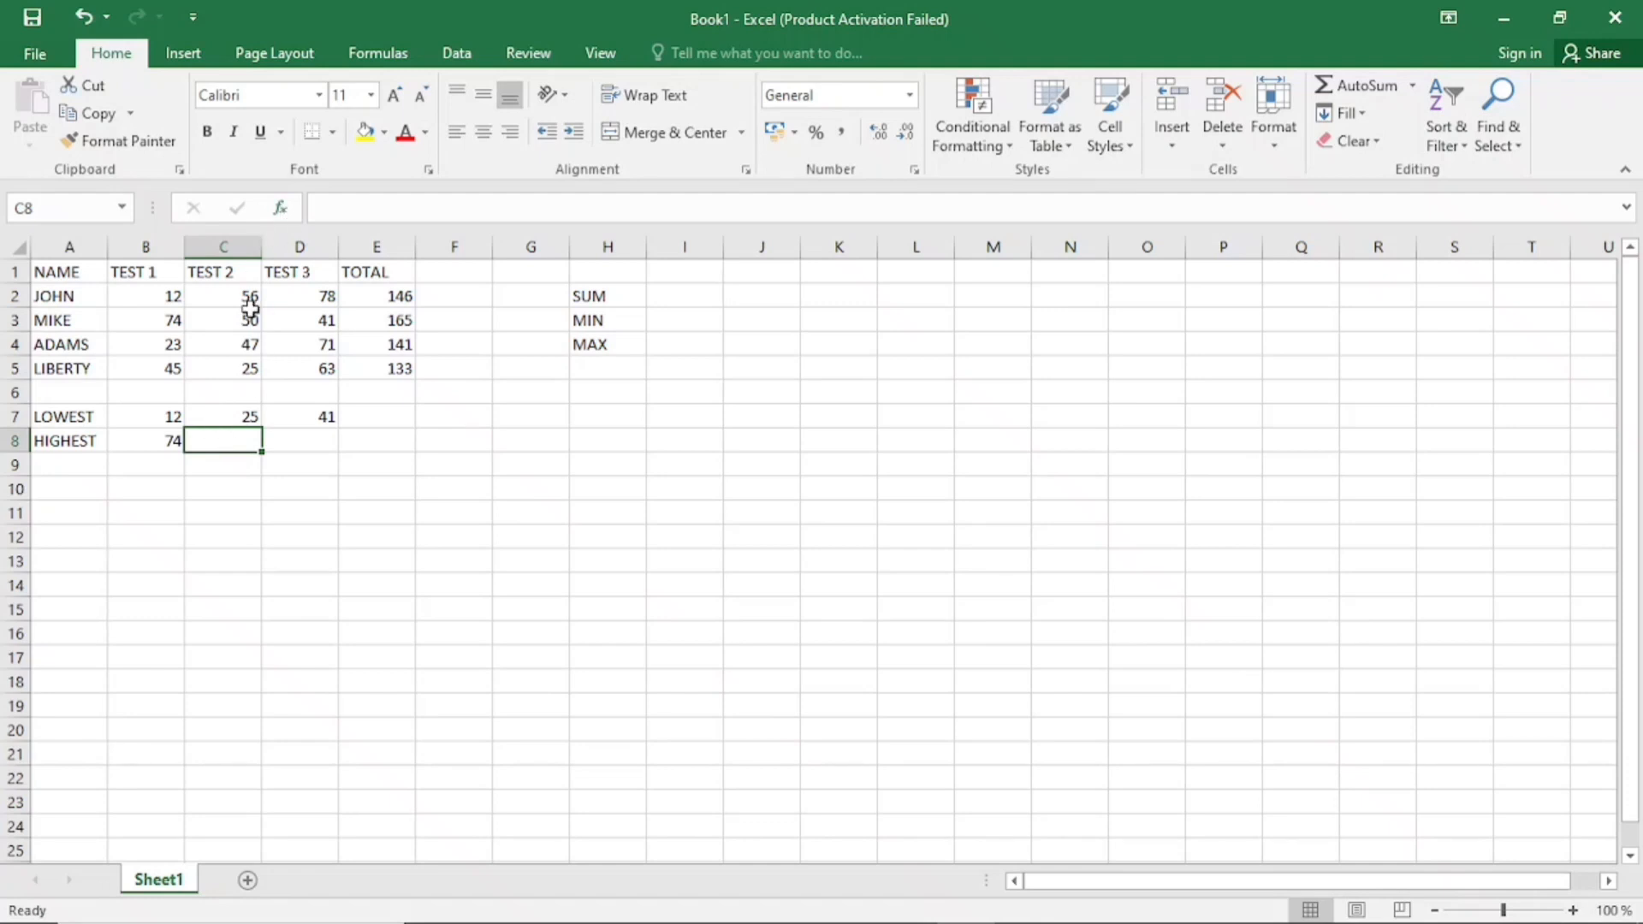
click(282, 209)
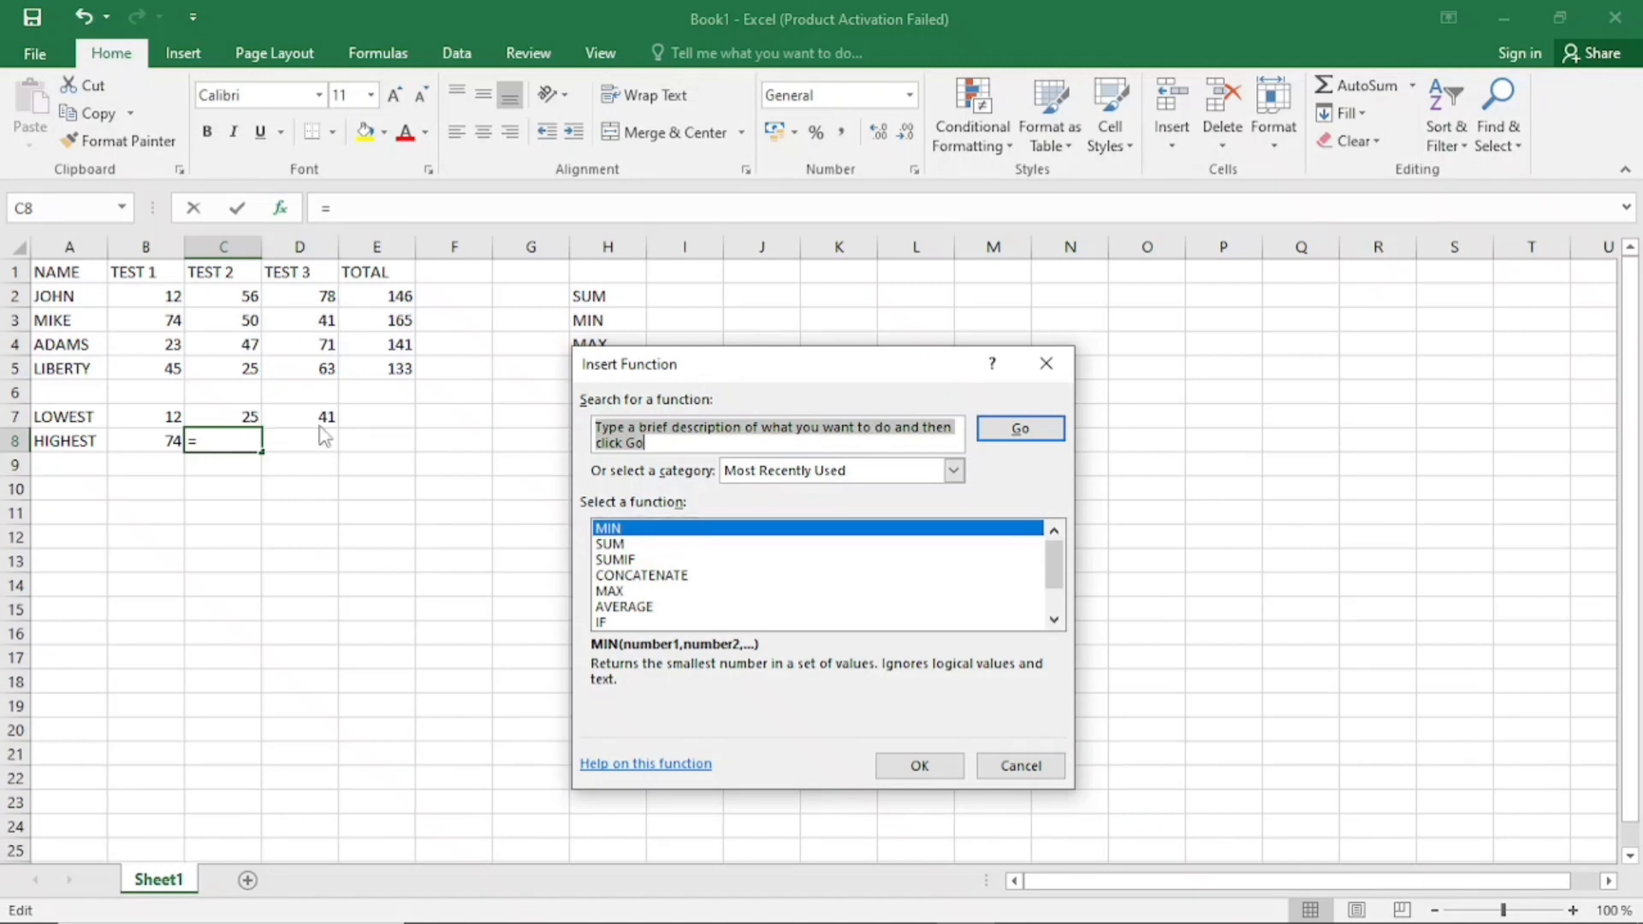
drag(715, 367, 726, 332)
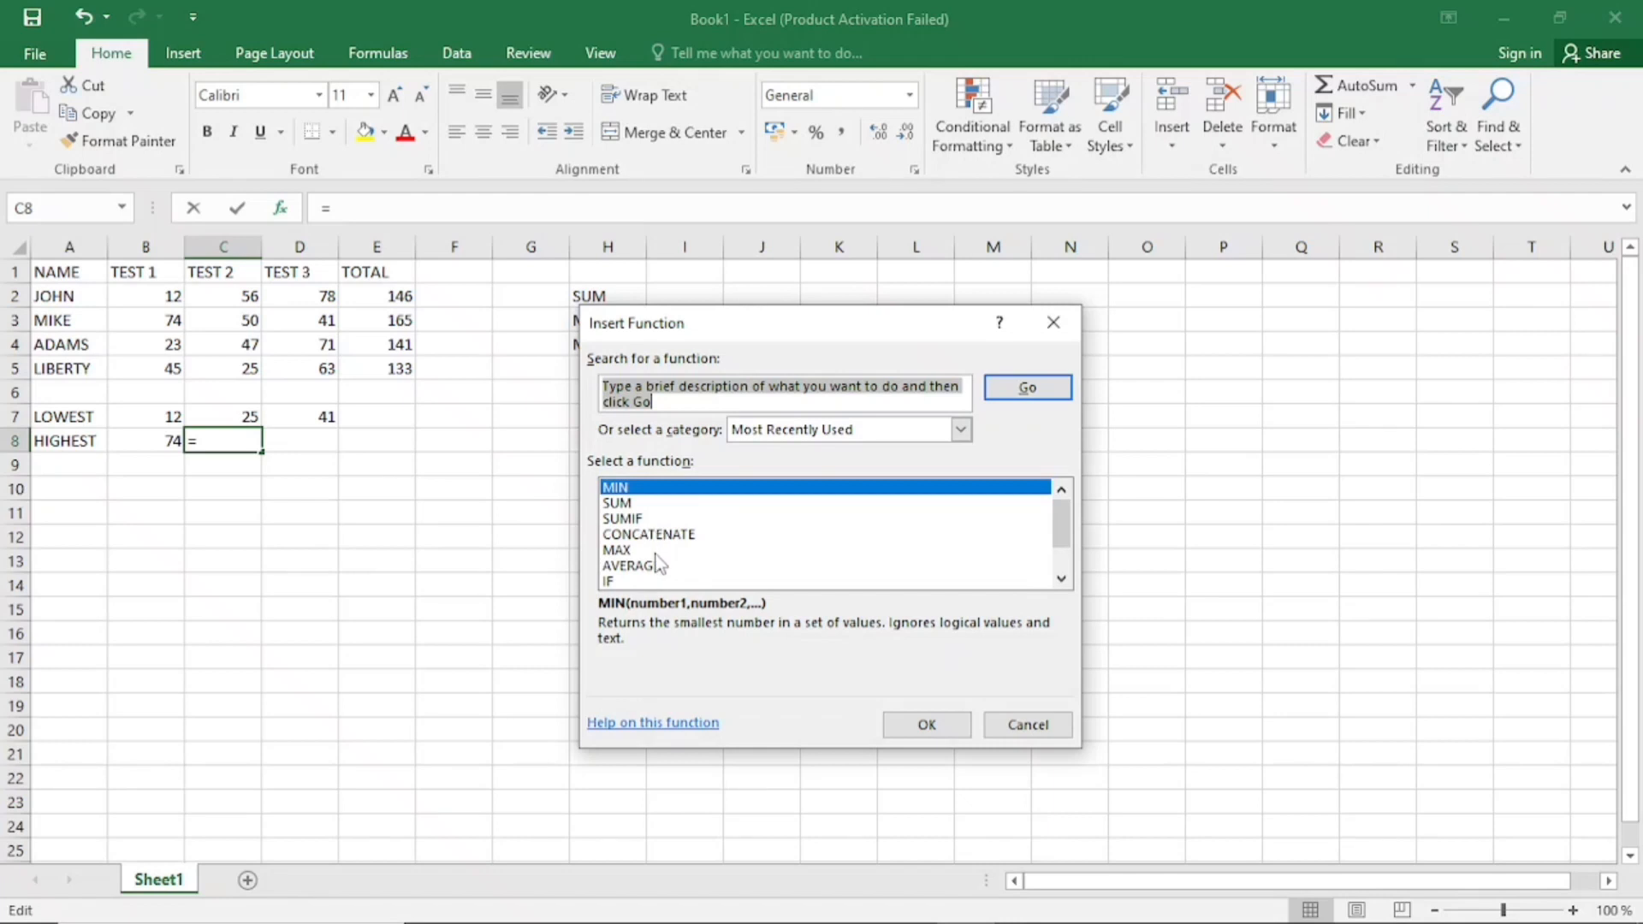
click(655, 550)
click(898, 719)
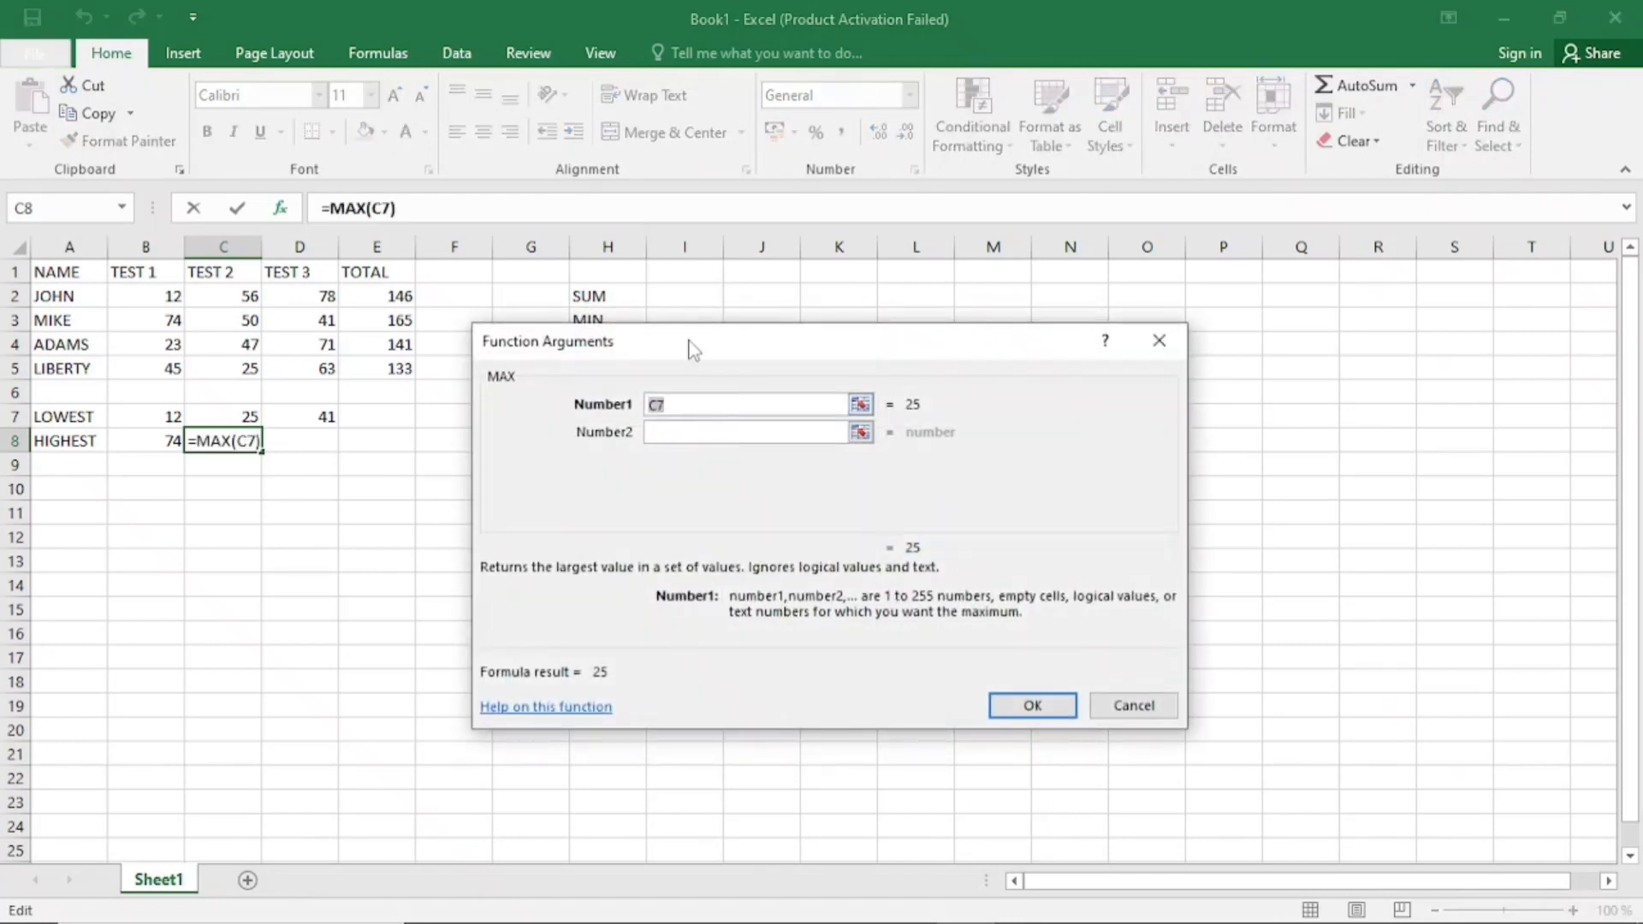
drag(690, 348, 575, 457)
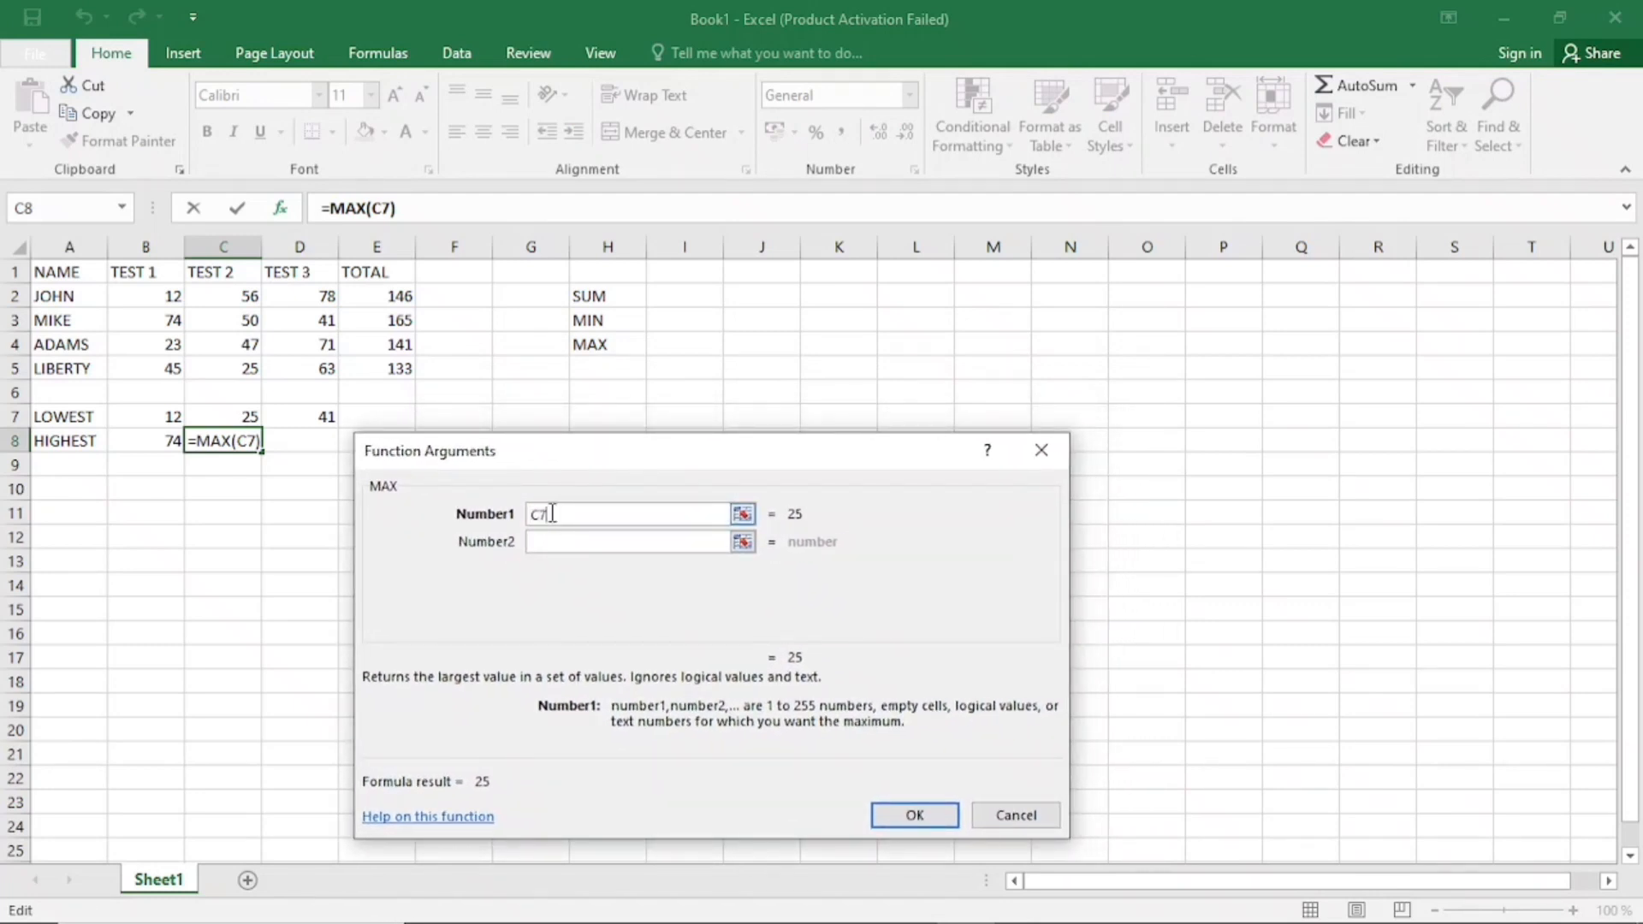
Set the first argument of the MAX function in C8 to the range C2:C5 and apply it
key(BackSpace)
key(BackSpace)
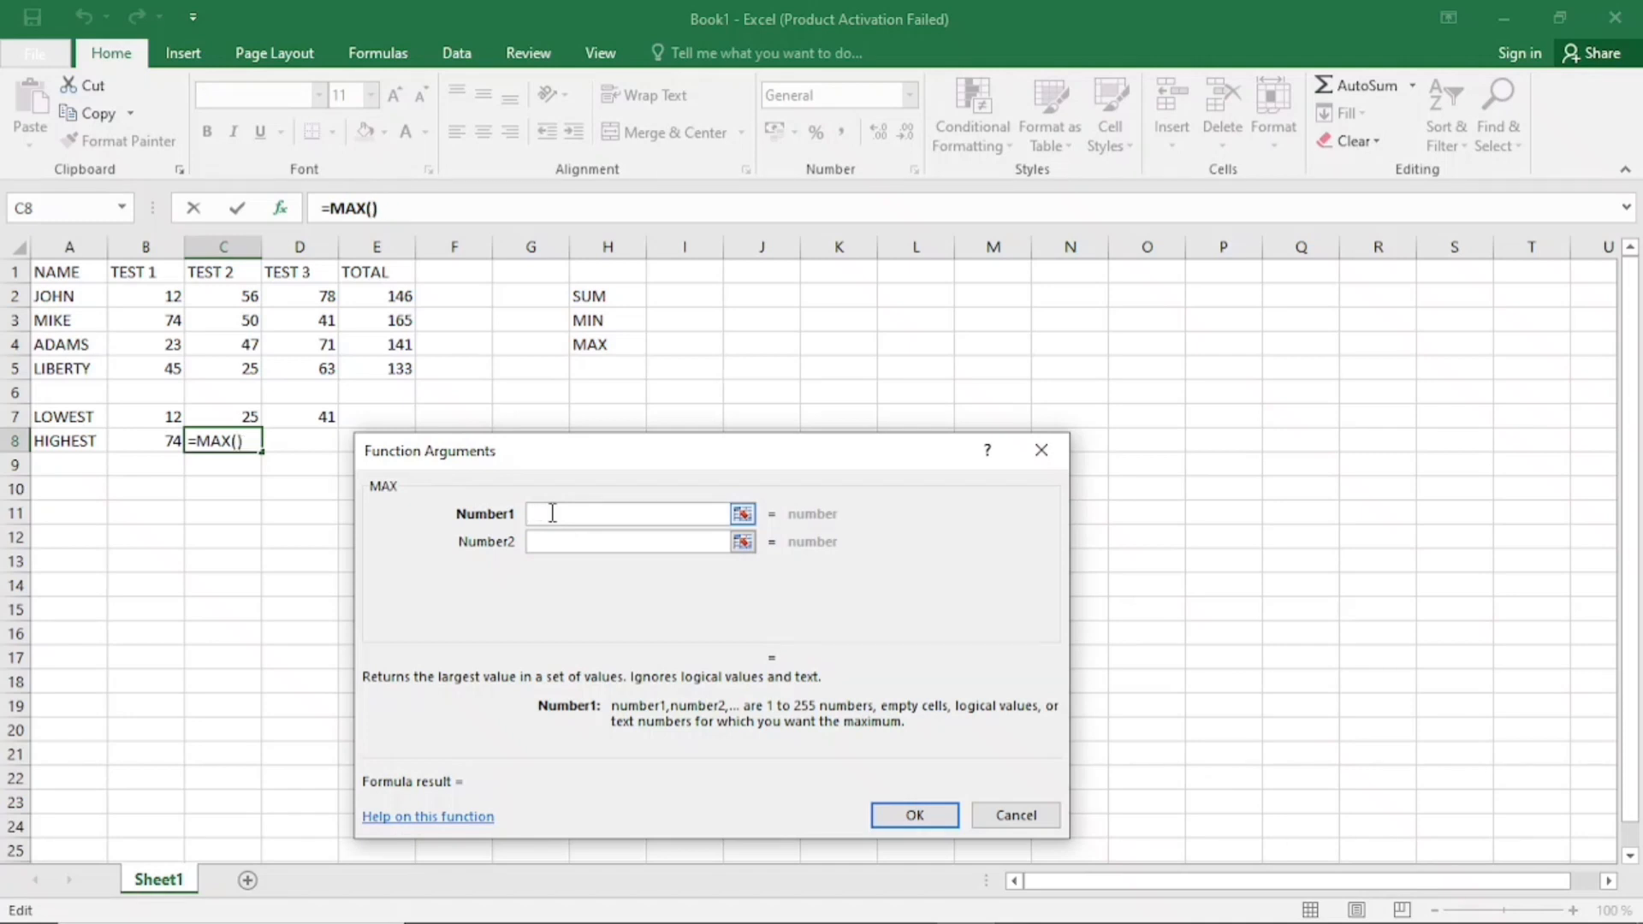
text(B)
key(BackSpace)
text(C2:)
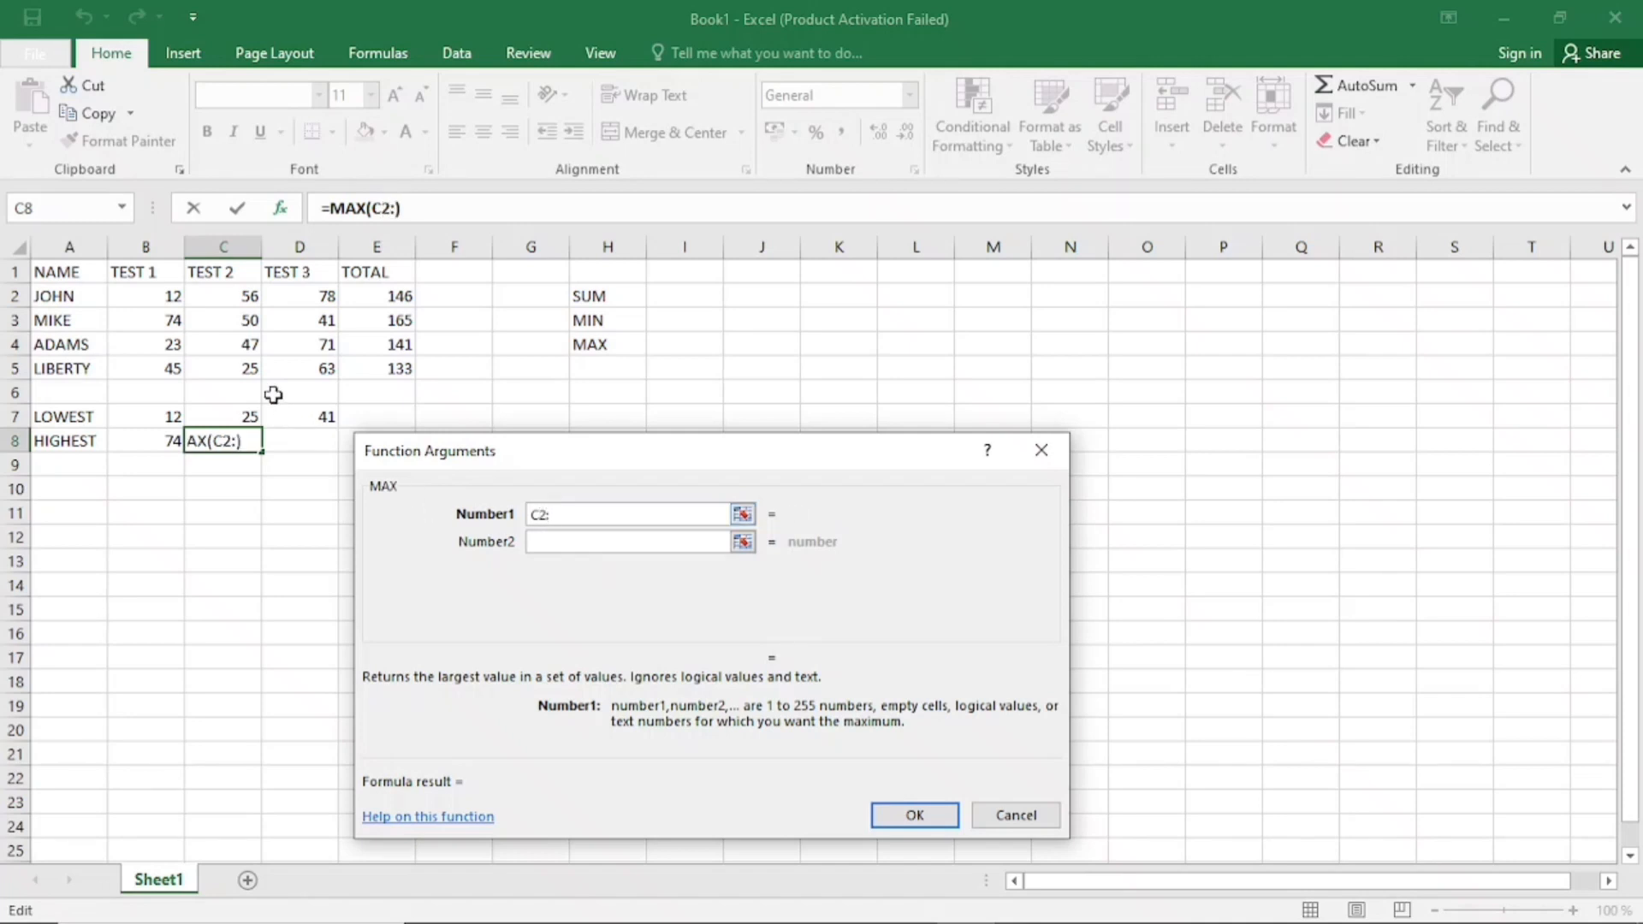
text(C5)
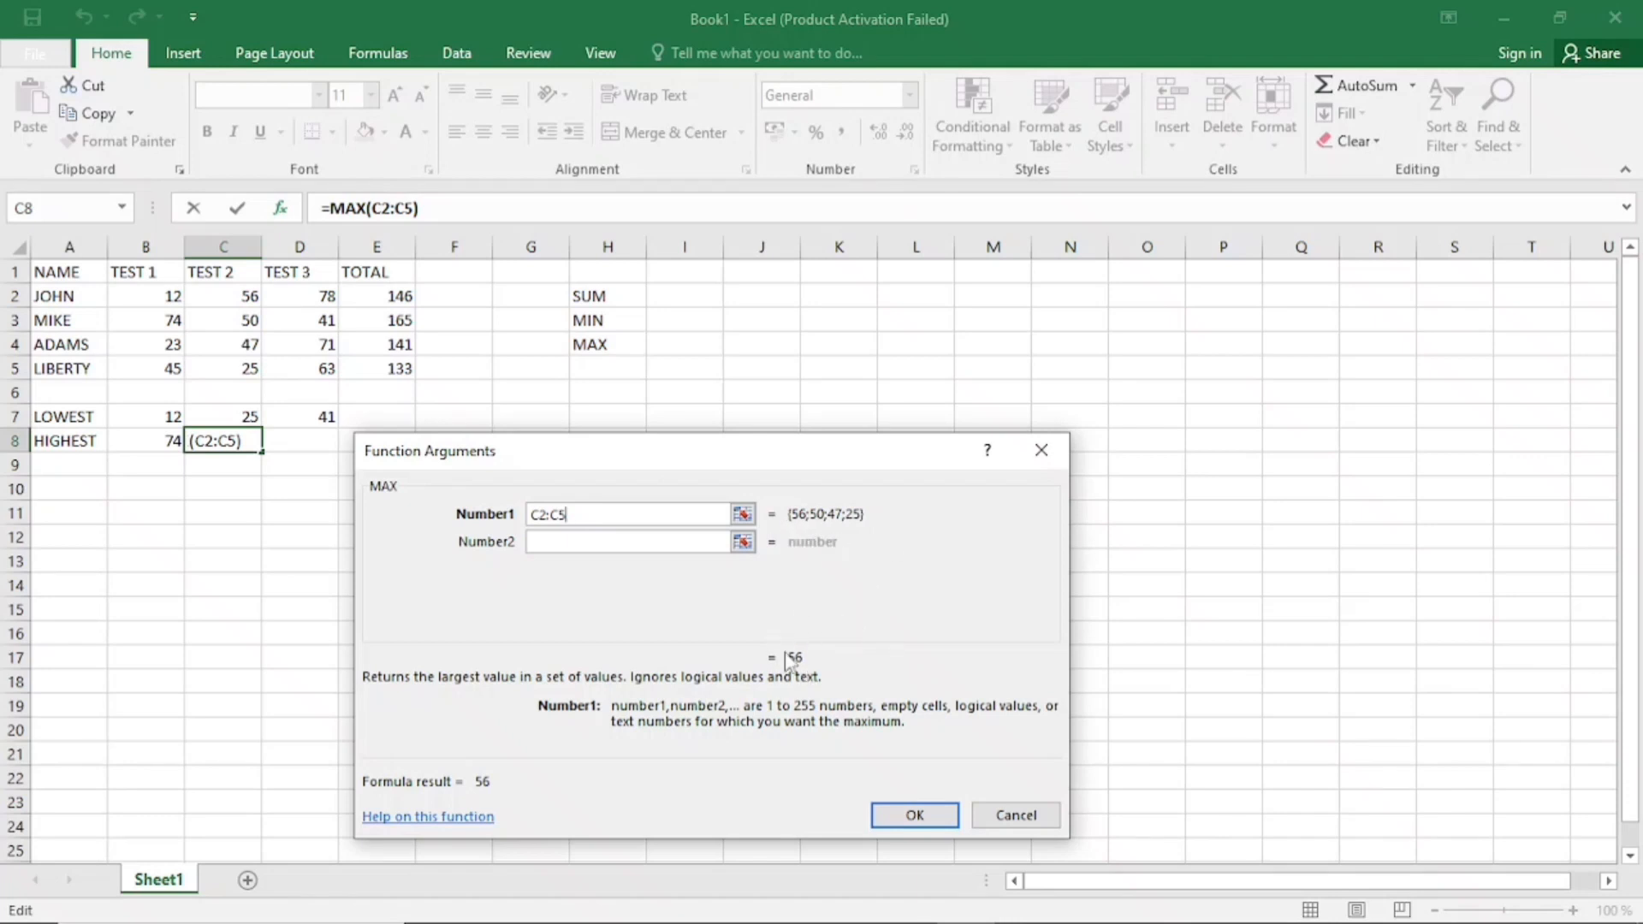
click(907, 818)
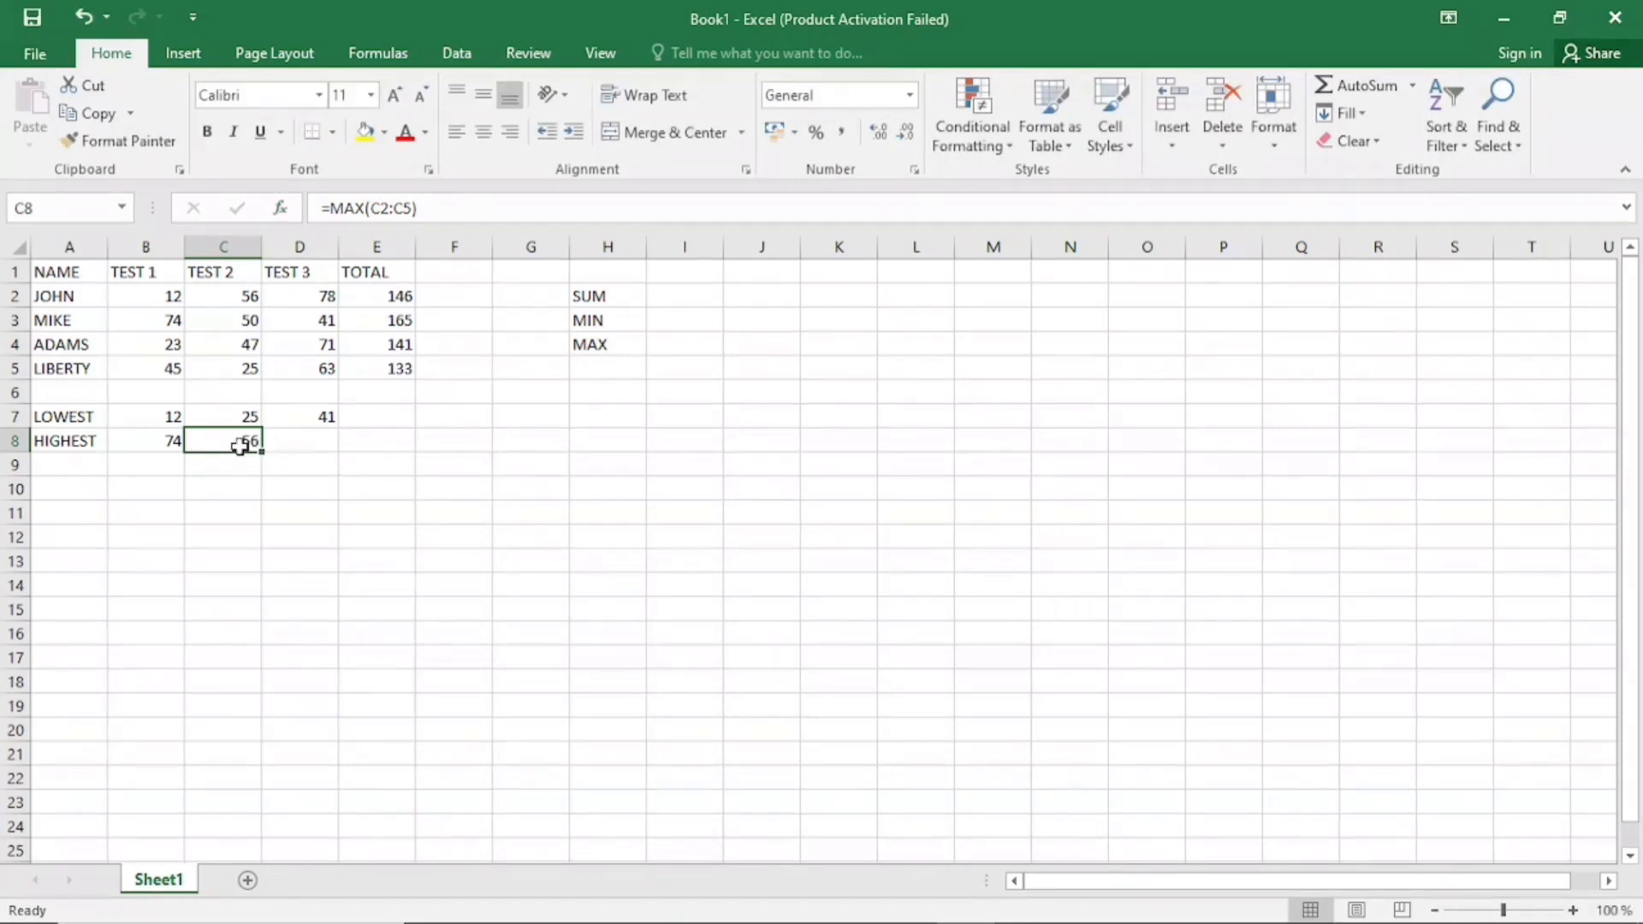
Fill the MAX formula from B8 across to D8 and check the formulas for TEST 3 and TEST 2
click(173, 437)
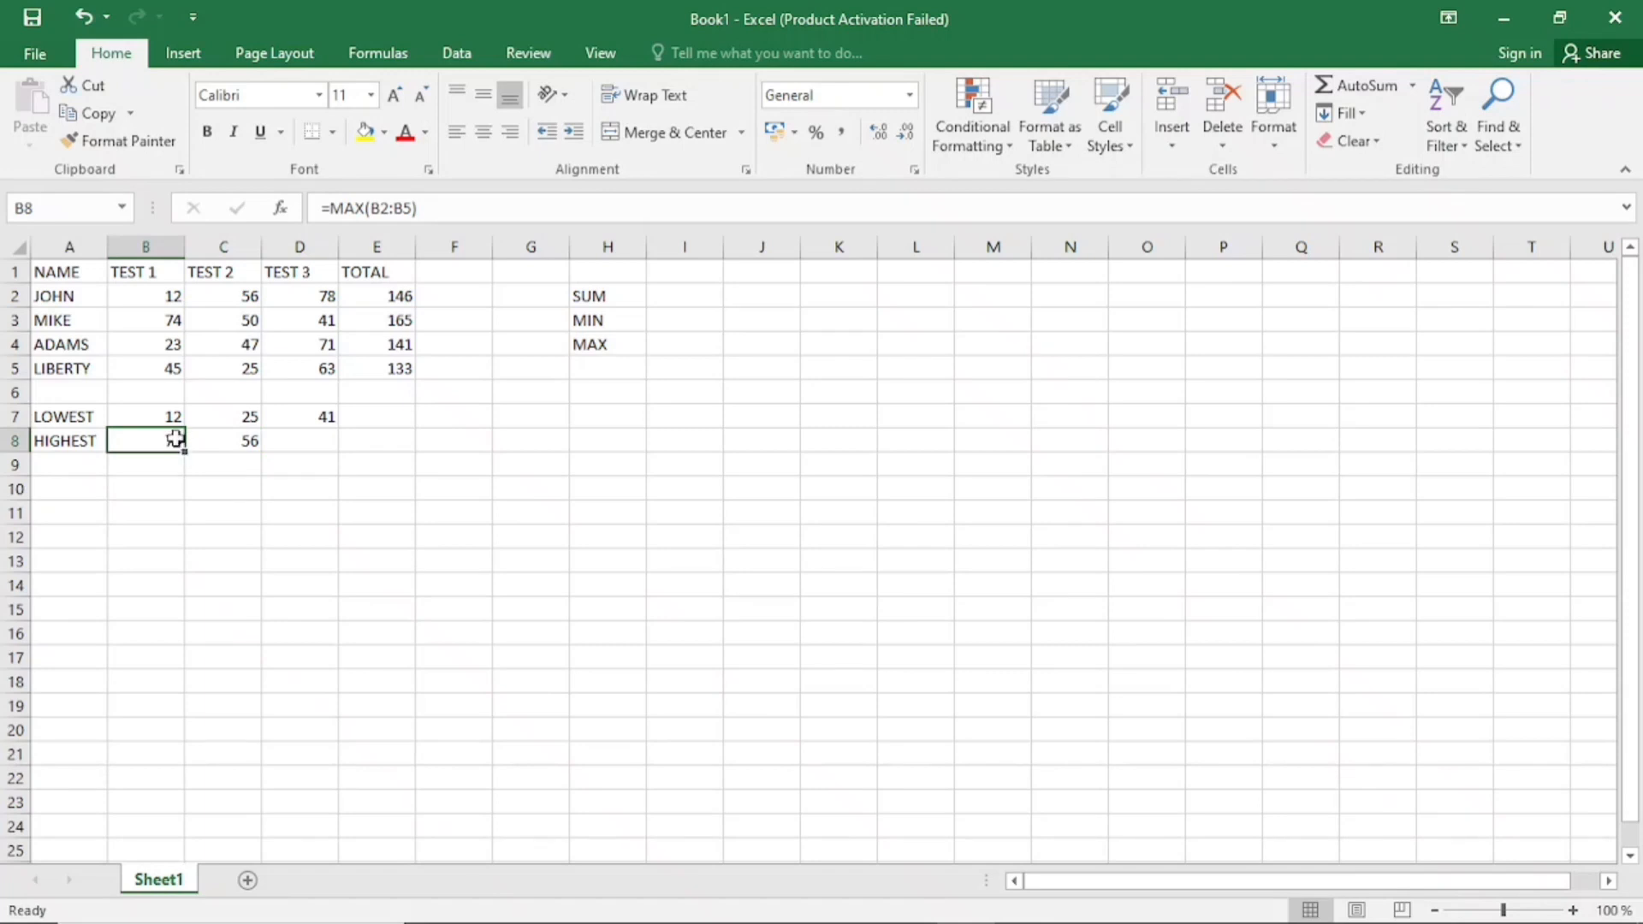
drag(186, 453, 322, 463)
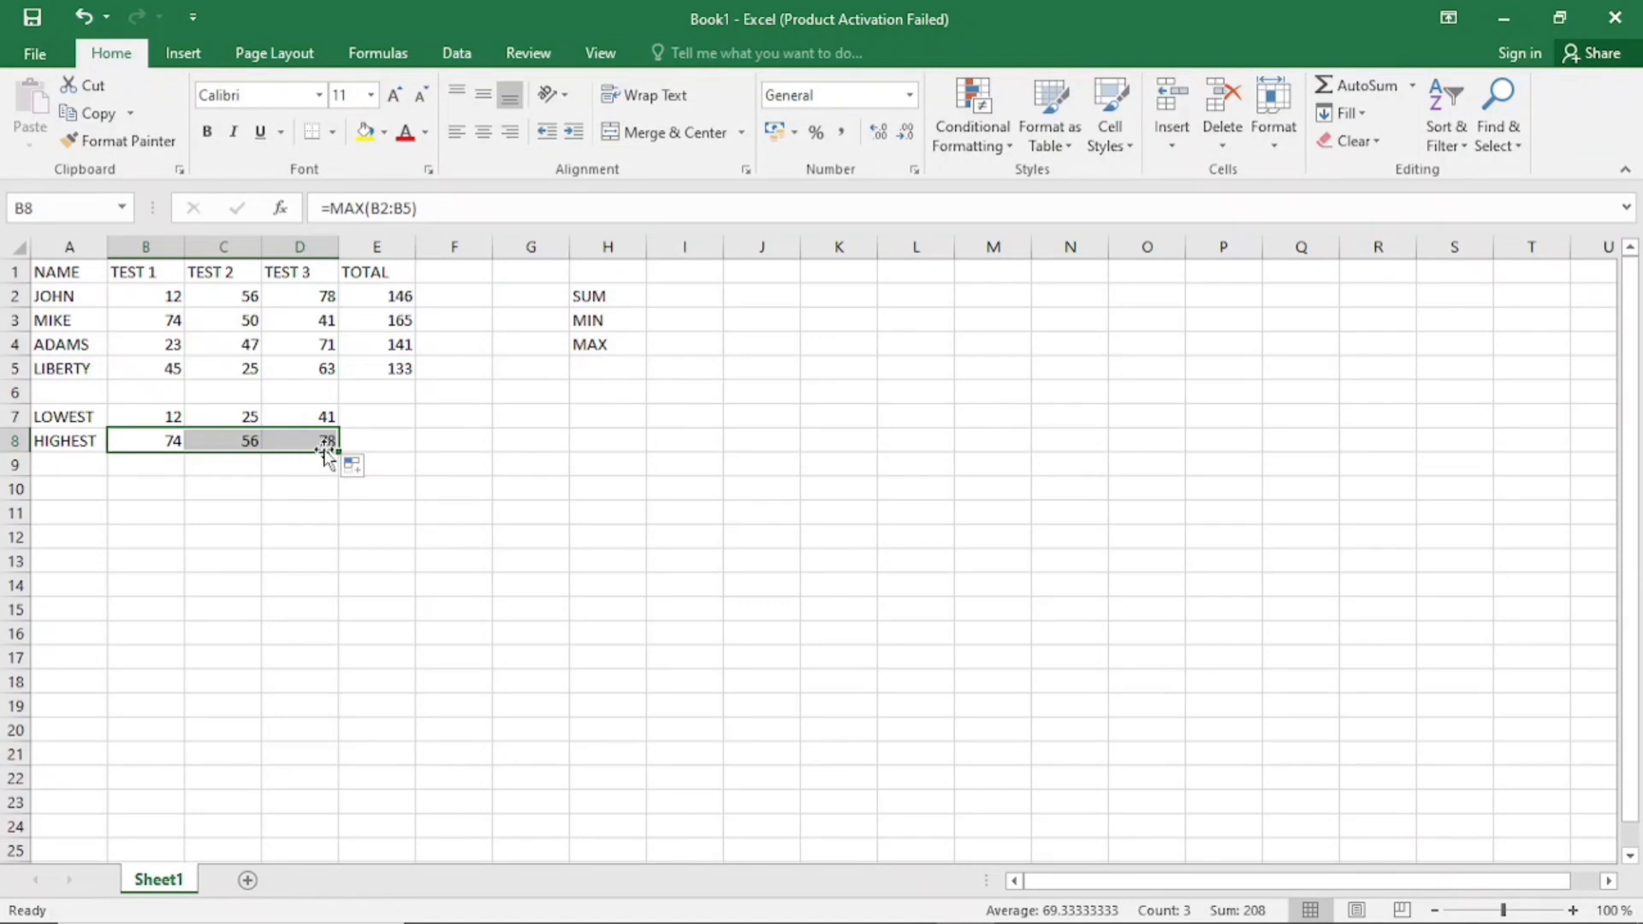
click(323, 439)
click(243, 440)
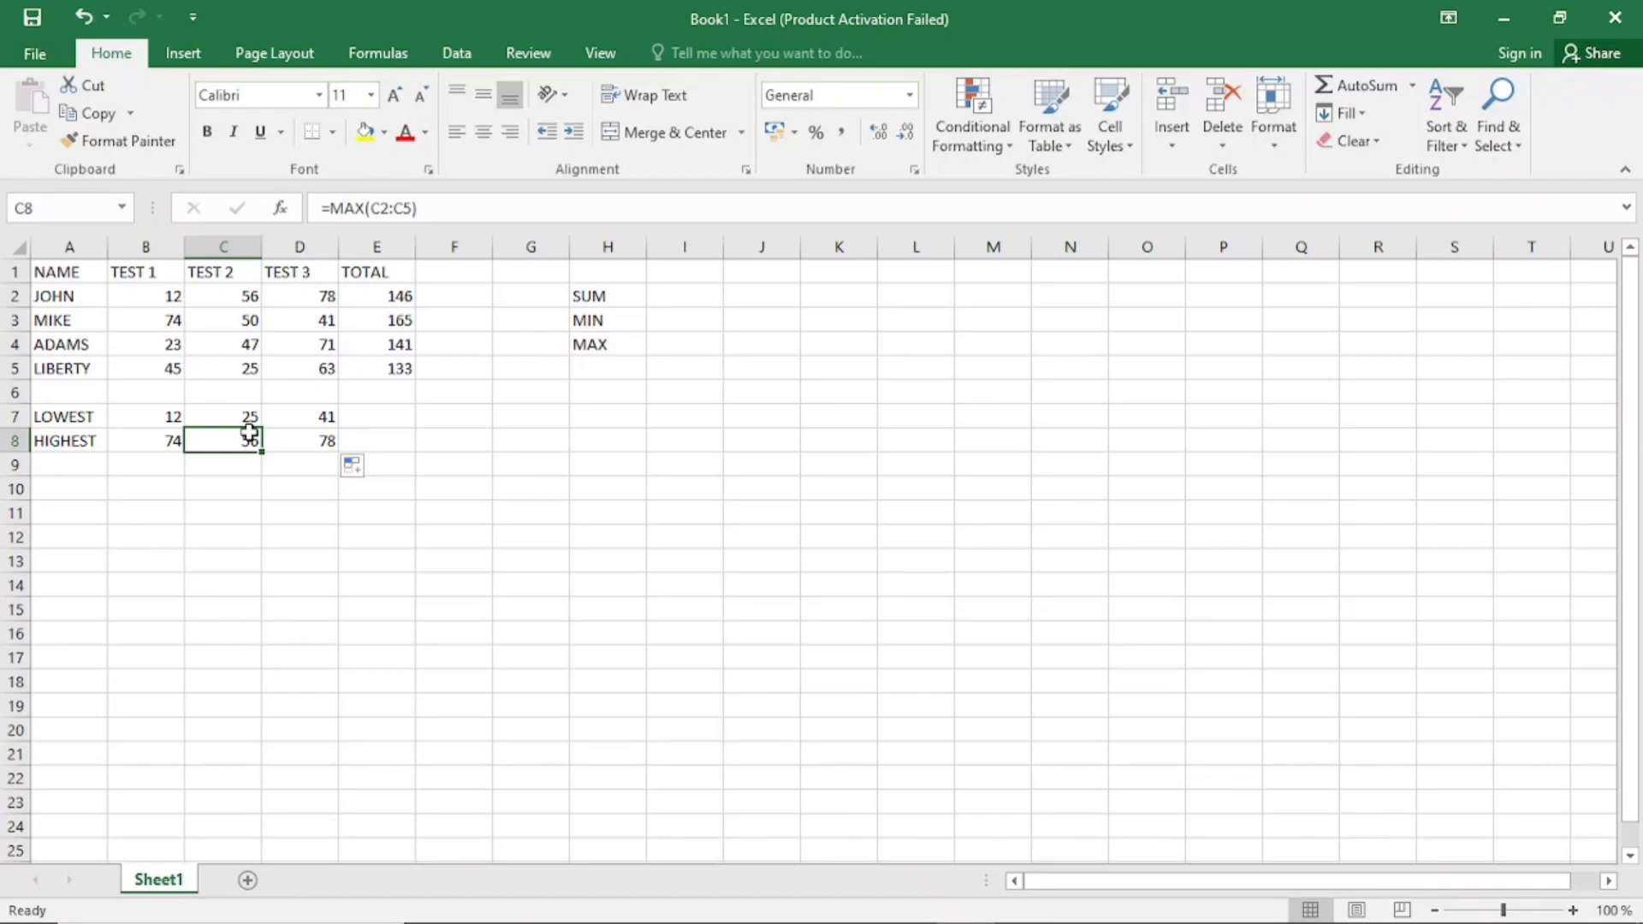
click(607, 296)
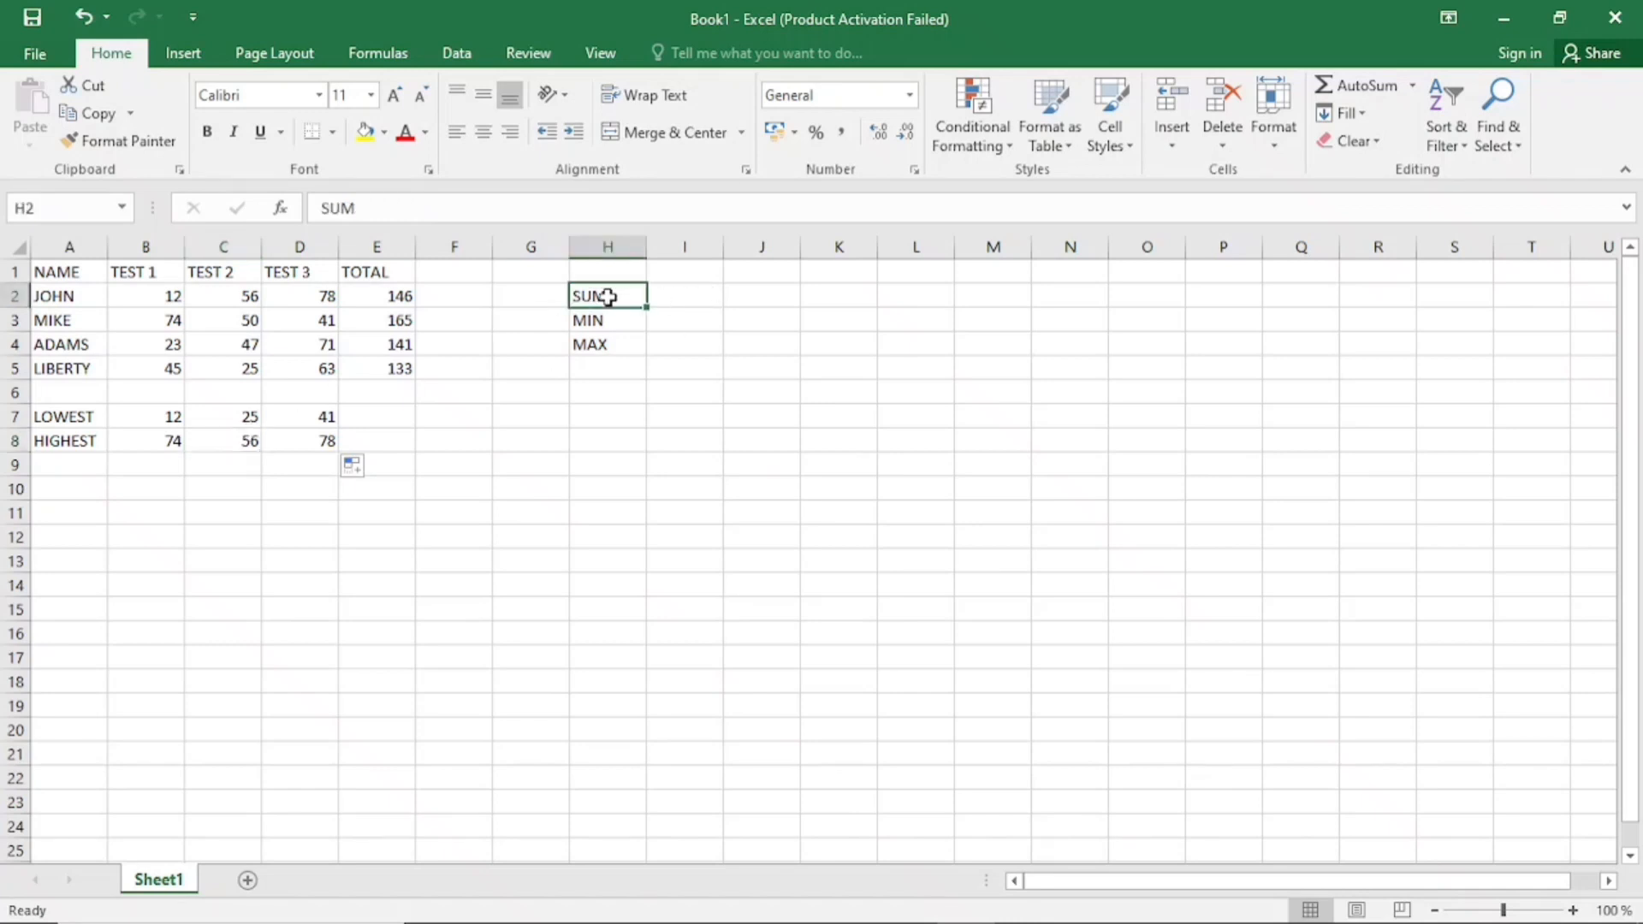
click(610, 315)
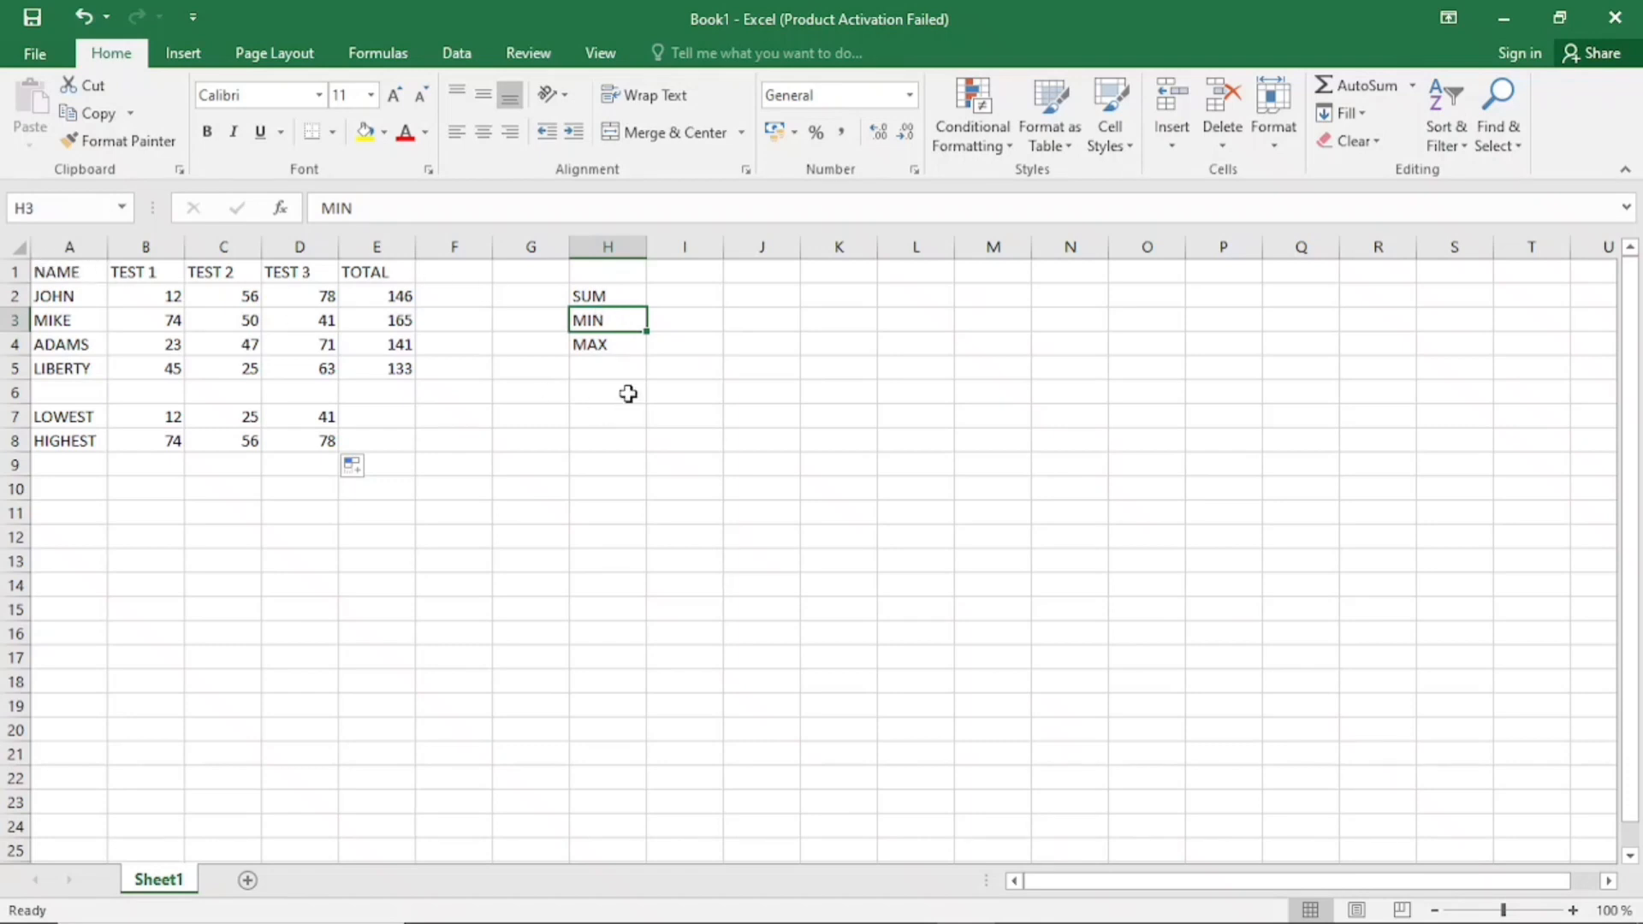
click(611, 345)
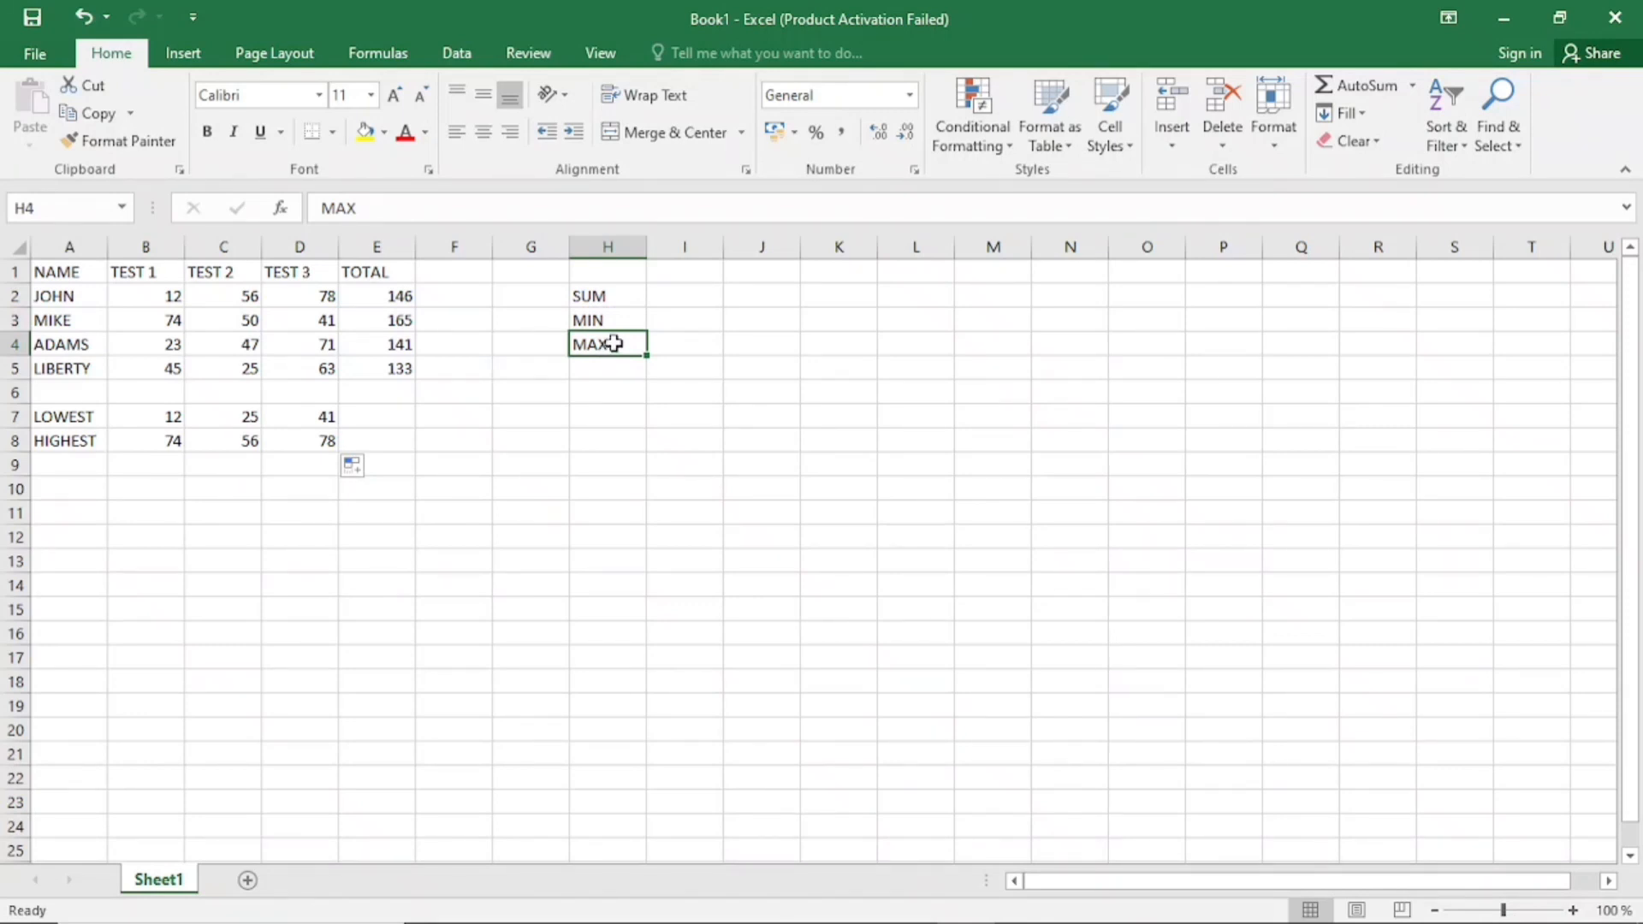
click(380, 296)
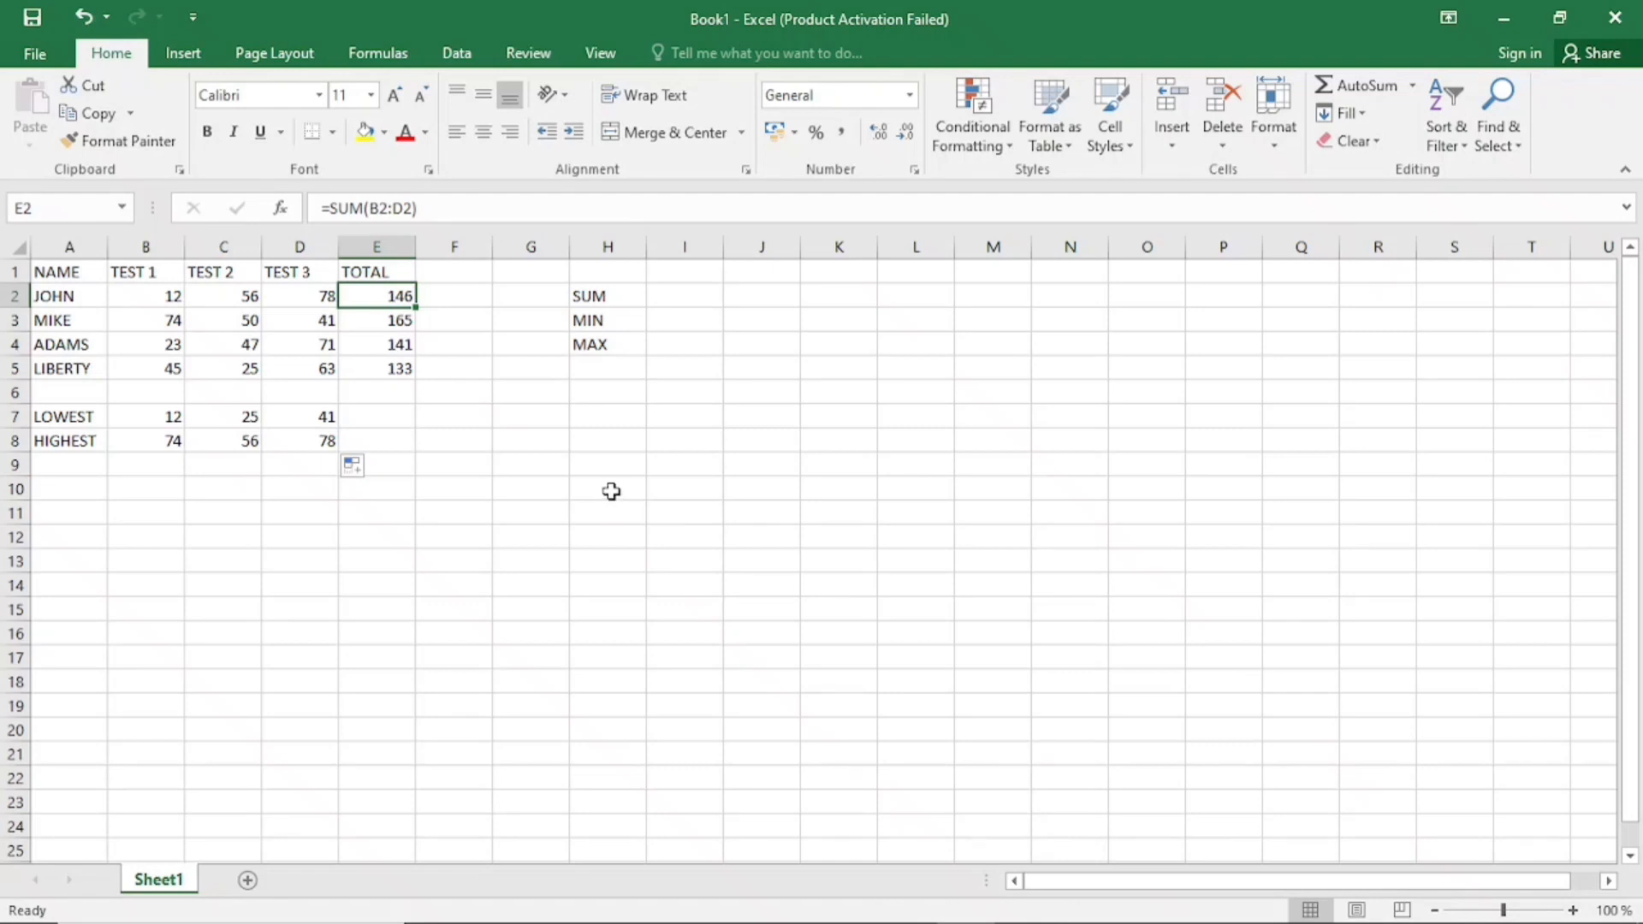
click(1018, 907)
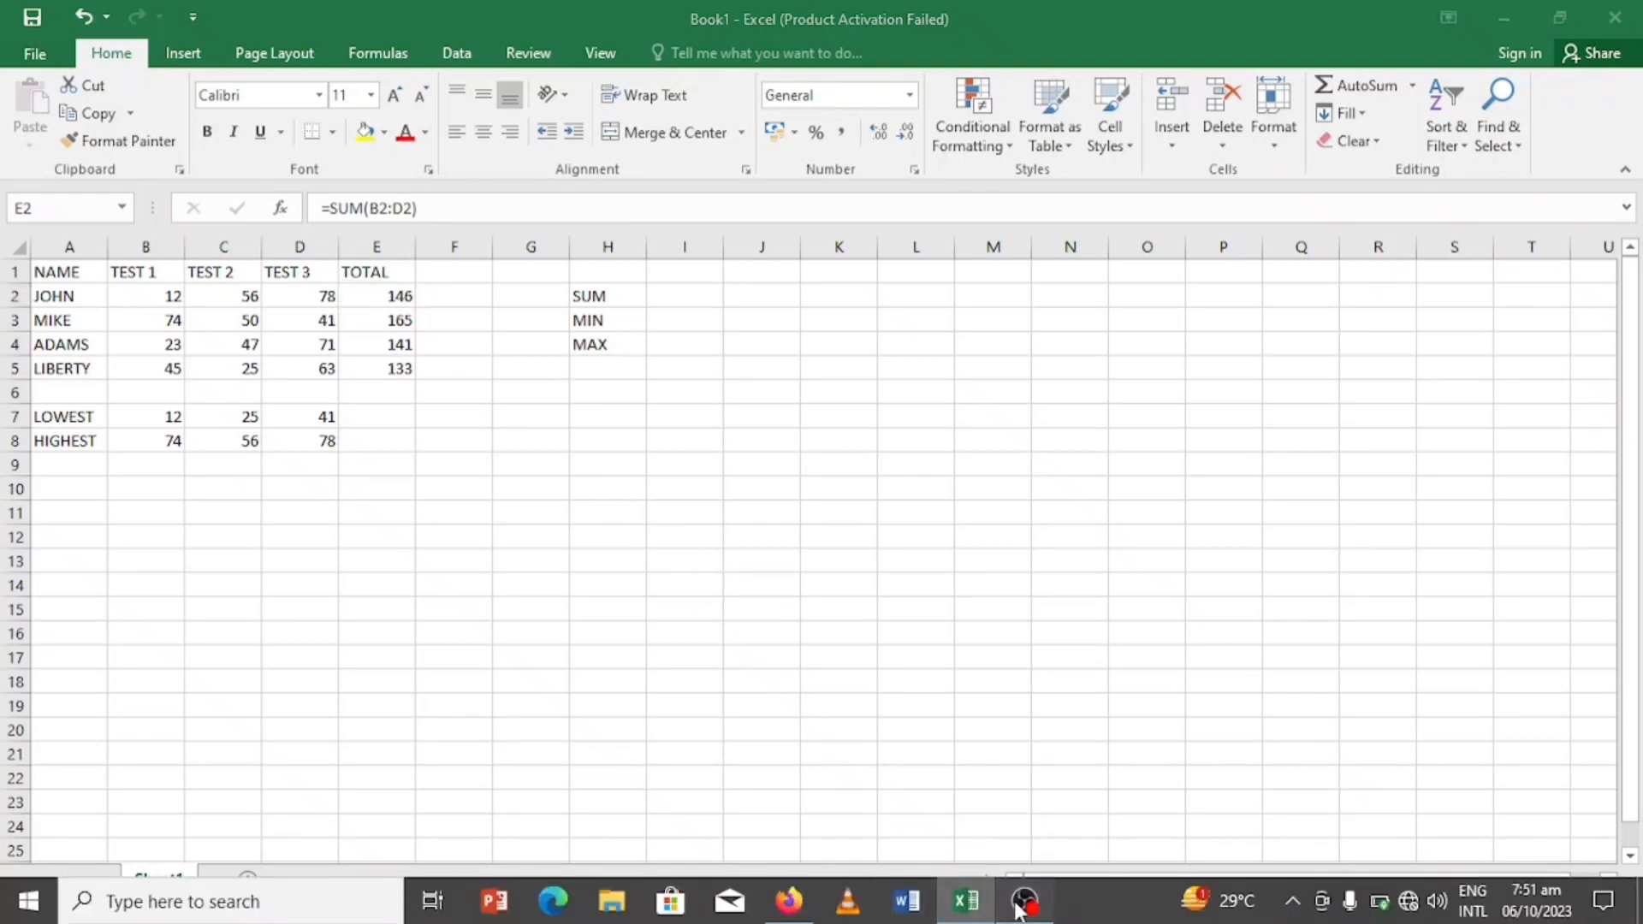